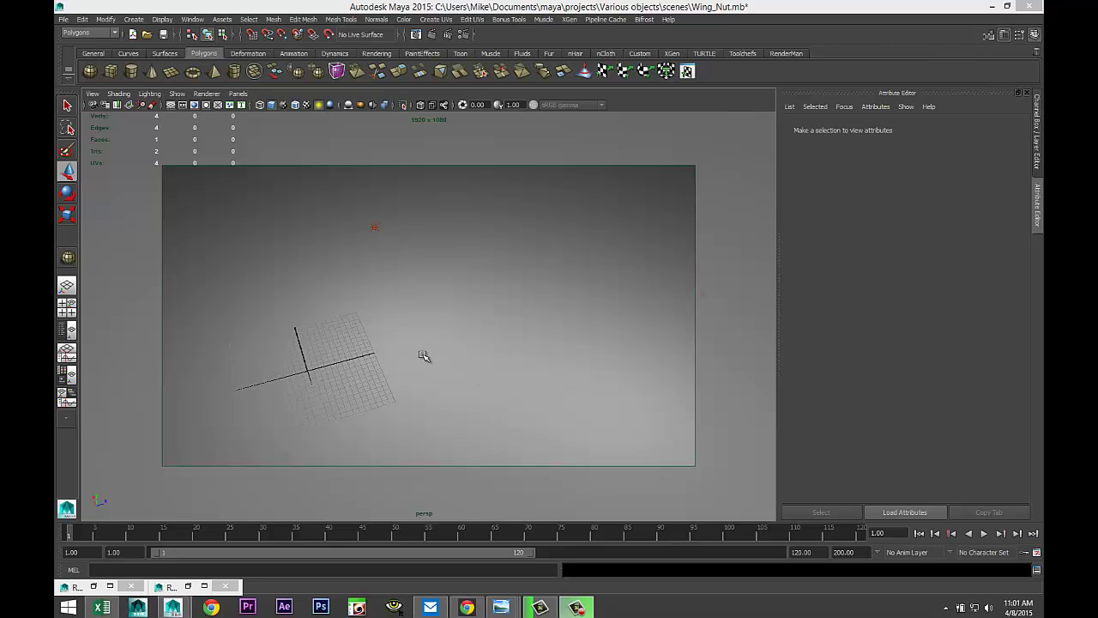
Create a polygon pipe with a central hole, standing on the grid around the origin.
{"action": "left_click_drag", "start_coordinate": [414, 355], "coordinate": [418, 348], "text": "alt"}
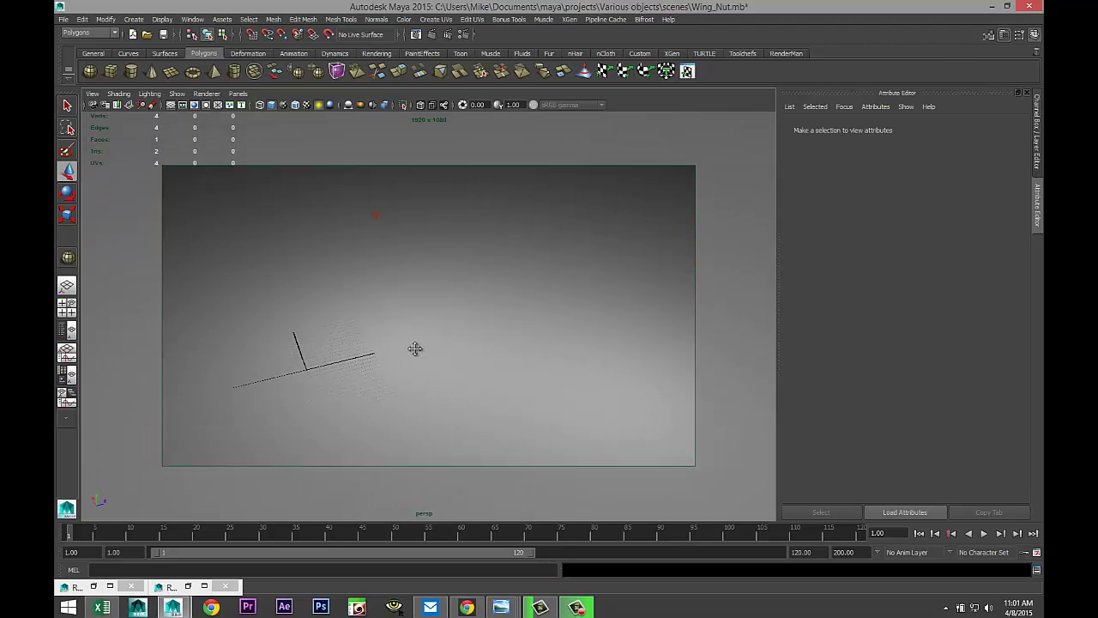
{"action": "middle_click_drag", "start_coordinate": [415, 348], "coordinate": [441, 332], "text": "alt"}
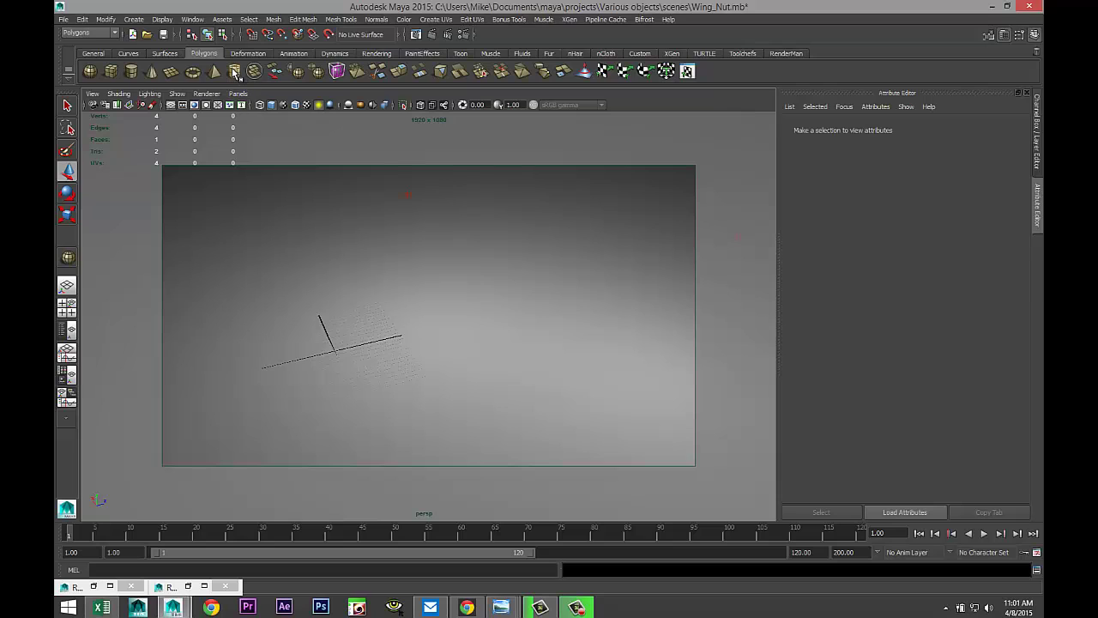
{"action": "left_click_drag", "start_coordinate": [336, 351], "coordinate": [369, 300]}
{"action": "key", "text": "alt+b"}
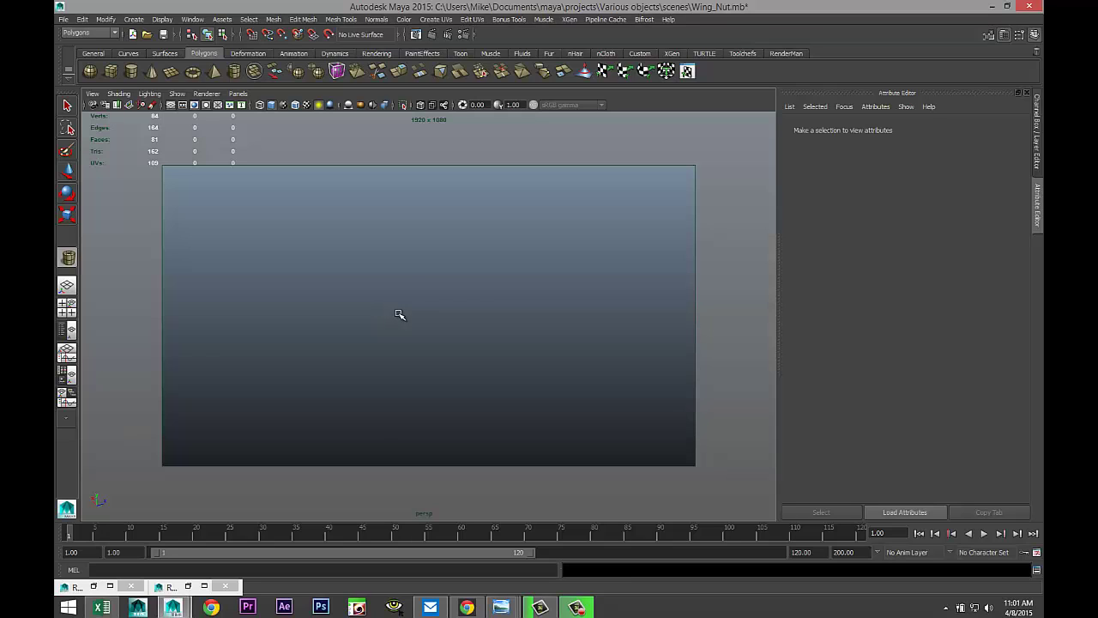
Hide the resolution gate, then select the pipe and frame it in the perspective view.
{"action": "left_click", "coordinate": [195, 106]}
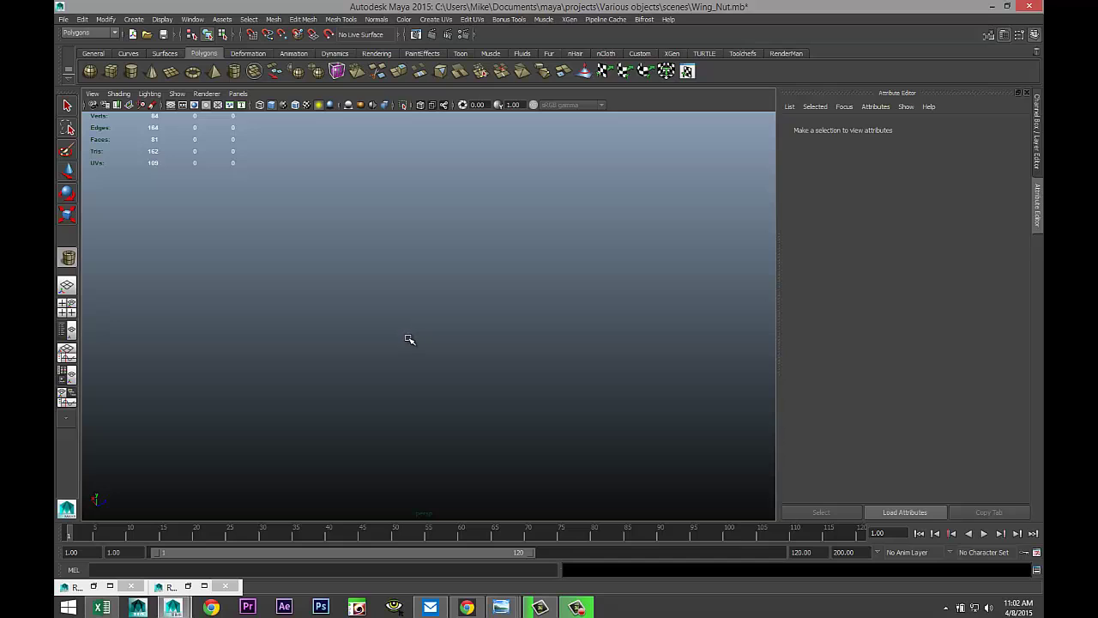
{"action": "left_click", "coordinate": [66, 307]}
{"action": "left_click", "coordinate": [240, 215]}
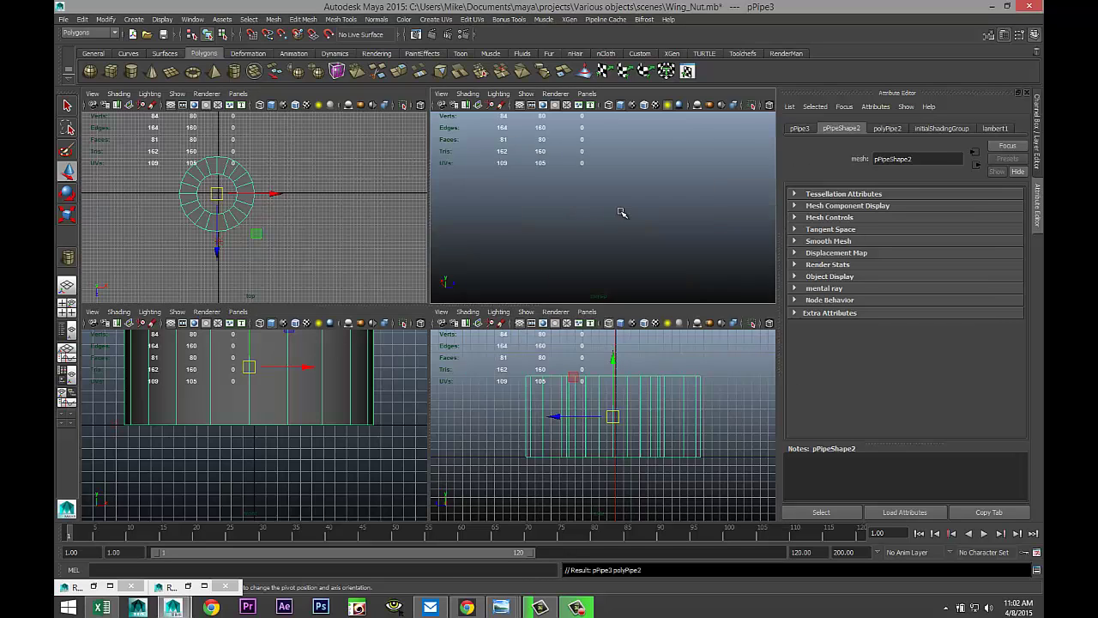
{"action": "key", "text": "space"}
{"action": "key", "text": "f"}
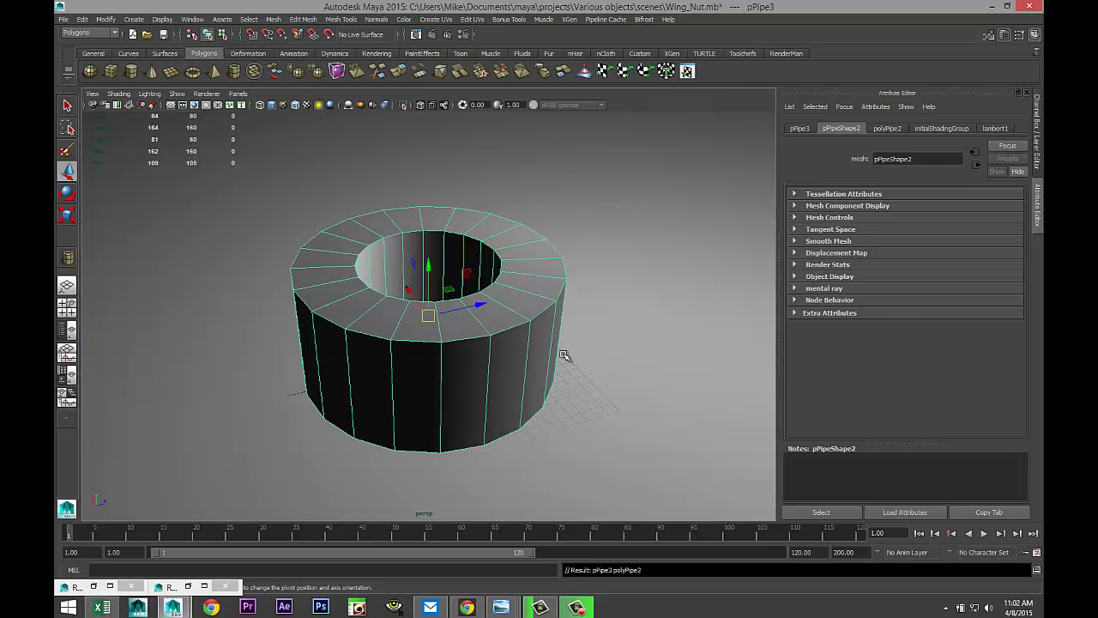
{"action": "scroll", "coordinate": [564, 355], "scroll_direction": "up", "scroll_amount": 2}
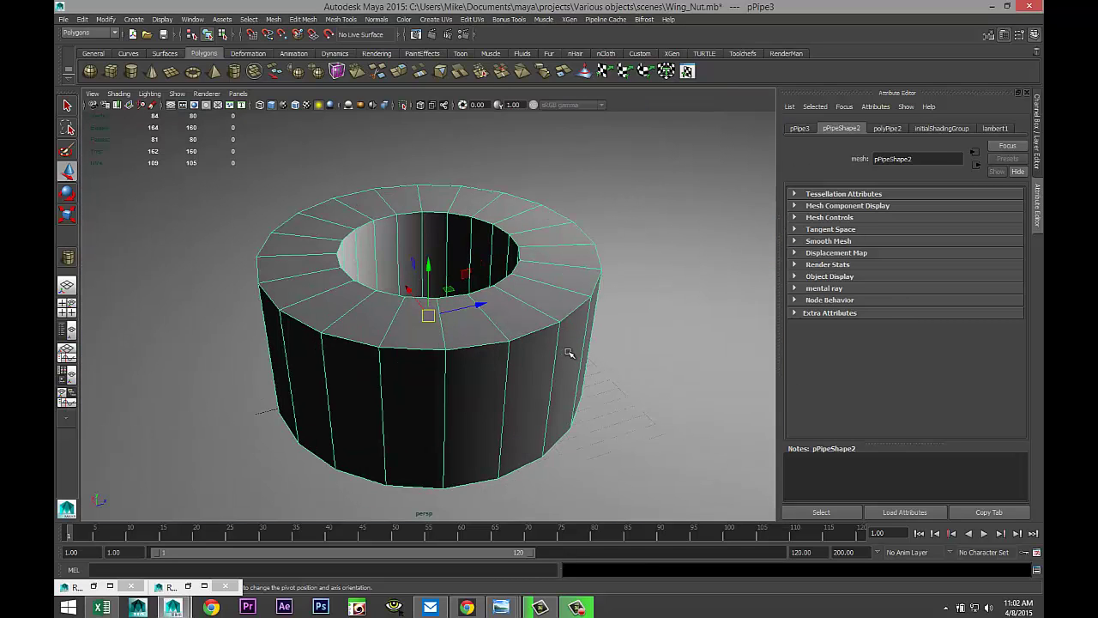
{"action": "scroll", "coordinate": [566, 356], "scroll_direction": "up", "scroll_amount": 2}
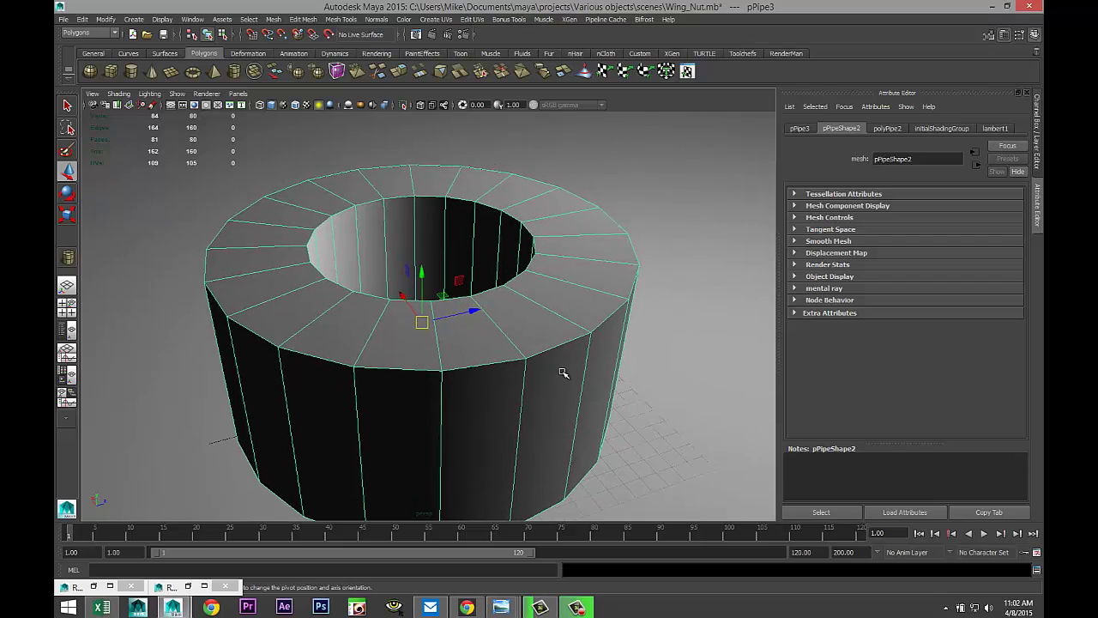
{"action": "scroll", "coordinate": [566, 377], "scroll_direction": "down", "scroll_amount": 4}
{"action": "left_click_drag", "start_coordinate": [577, 383], "coordinate": [586, 369], "text": "alt"}
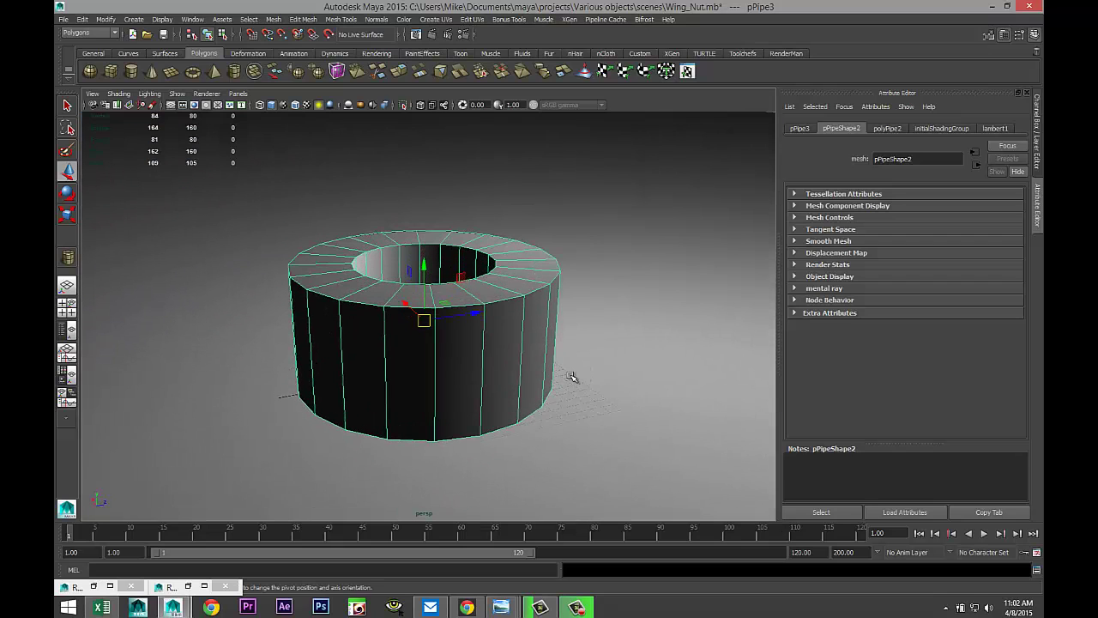
{"action": "left_click_drag", "start_coordinate": [588, 418], "coordinate": [580, 396], "text": "alt"}
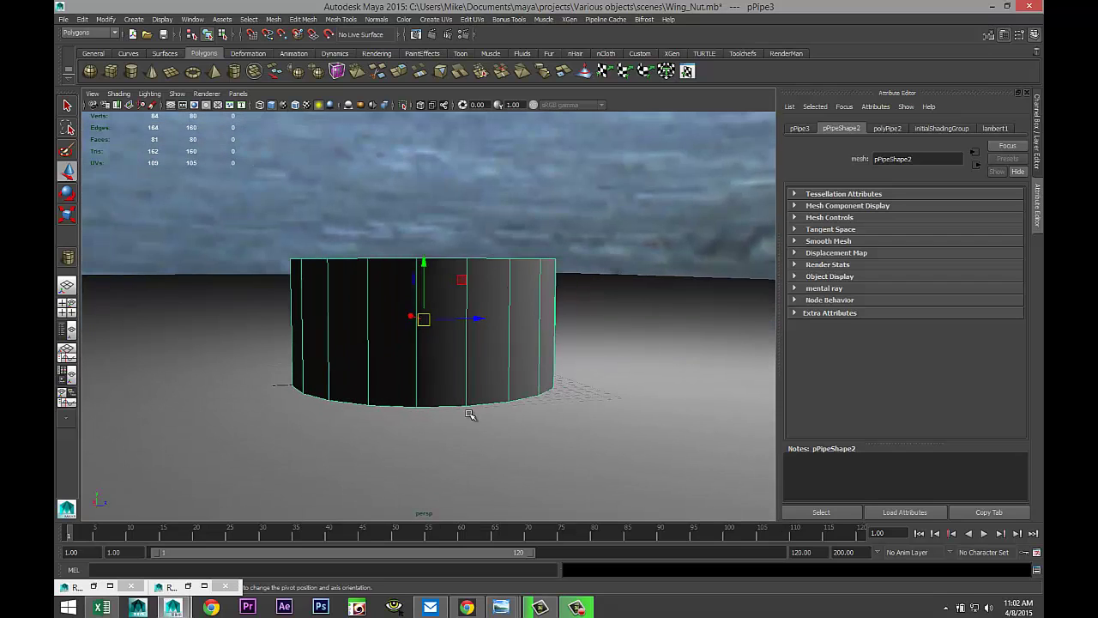
Select all of the pipe's top vertices in the side view and raise them to make the pipe taller.
{"action": "left_click", "coordinate": [67, 306]}
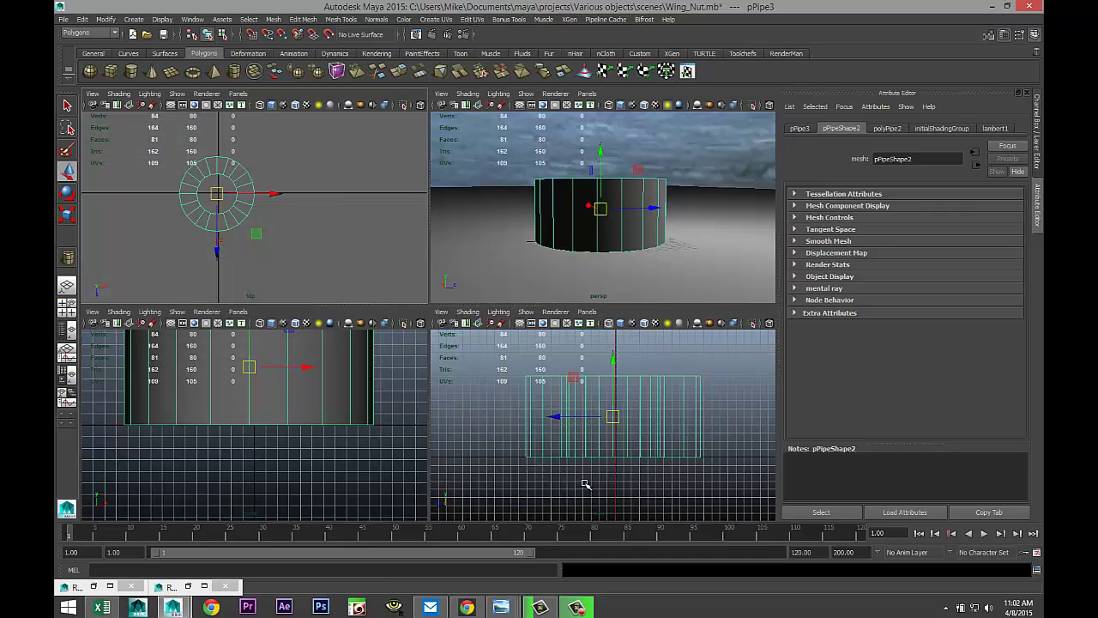
{"action": "right_click_drag", "start_coordinate": [629, 383], "coordinate": [580, 326]}
{"action": "left_click_drag", "start_coordinate": [500, 364], "coordinate": [731, 396]}
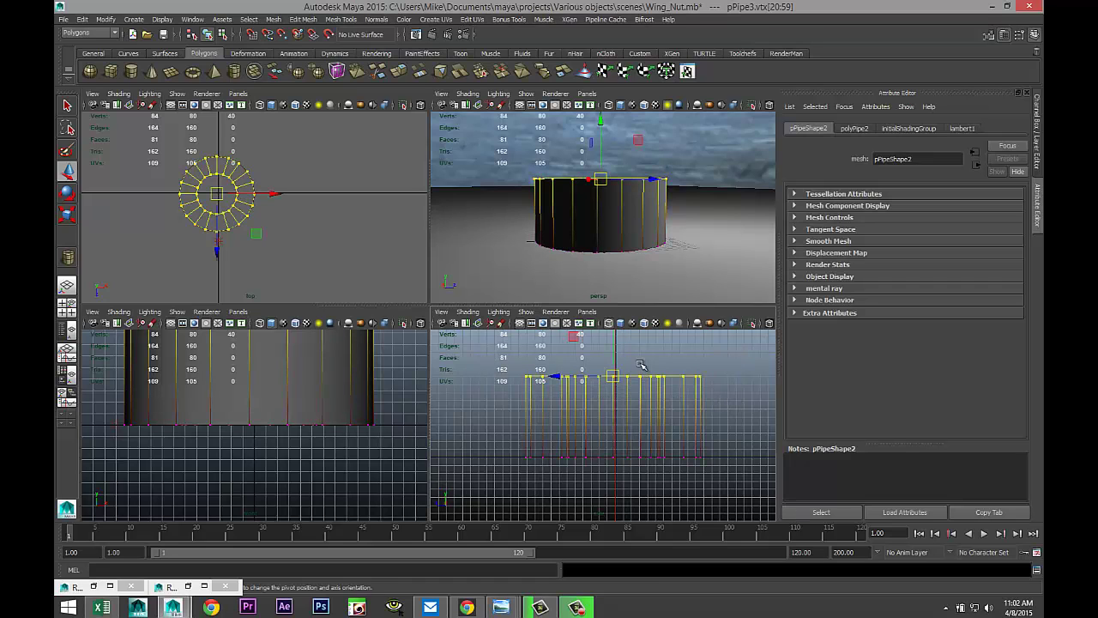
{"action": "key", "text": "b"}
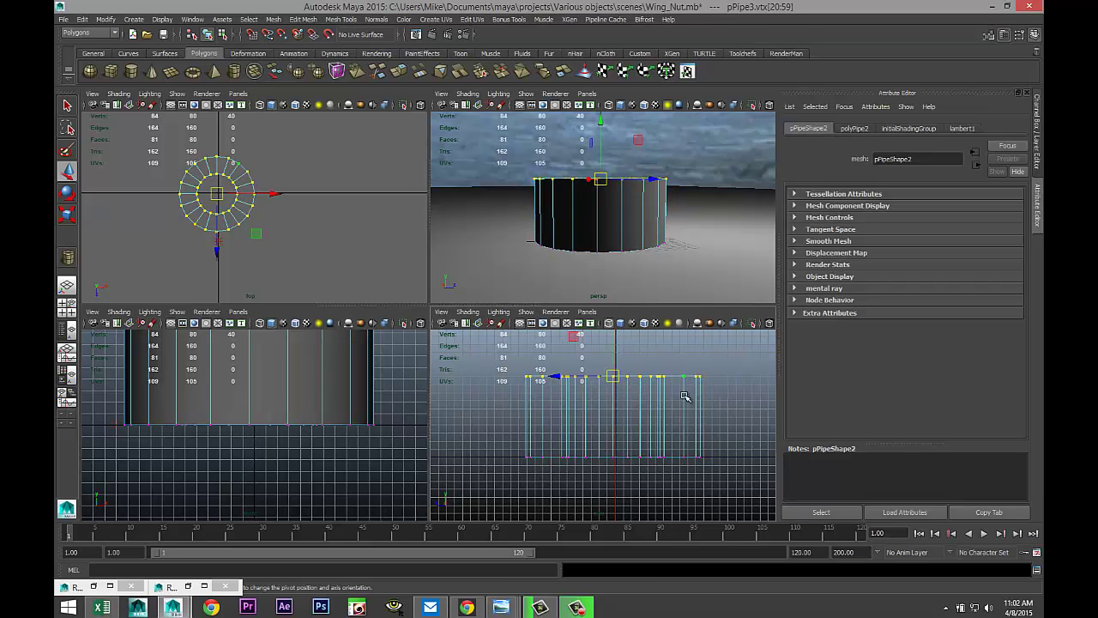
{"action": "mouse_move", "coordinate": [600, 122]}
{"action": "left_mouse_down"}
{"action": "mouse_move", "coordinate": [604, 93]}
{"action": "mouse_move", "coordinate": [608, 108]}
{"action": "left_mouse_up"}
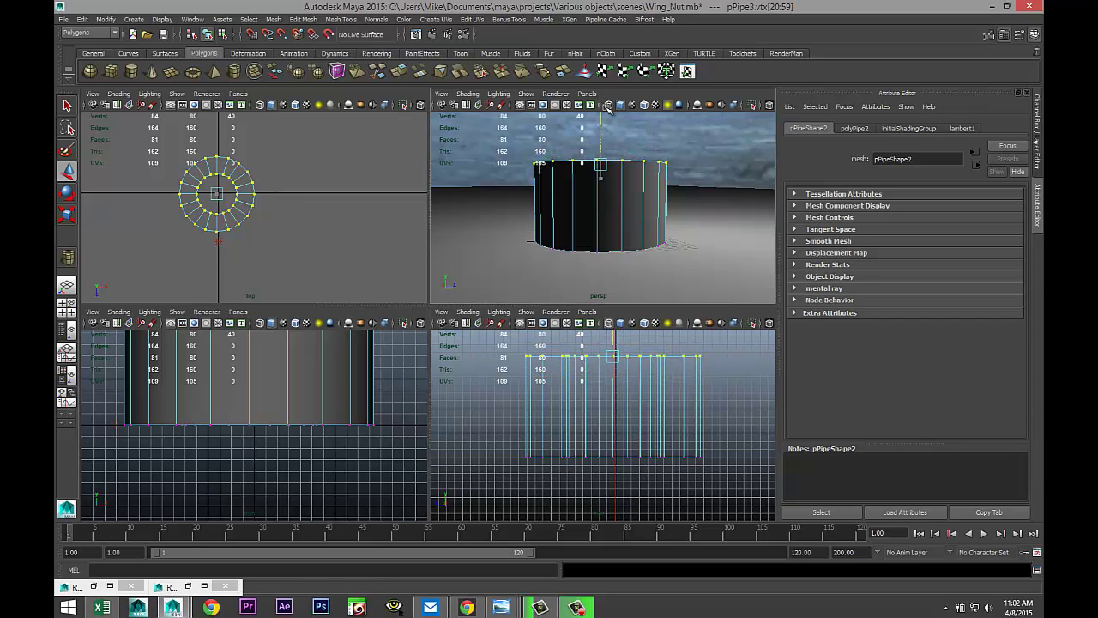
{"action": "key", "text": "space"}
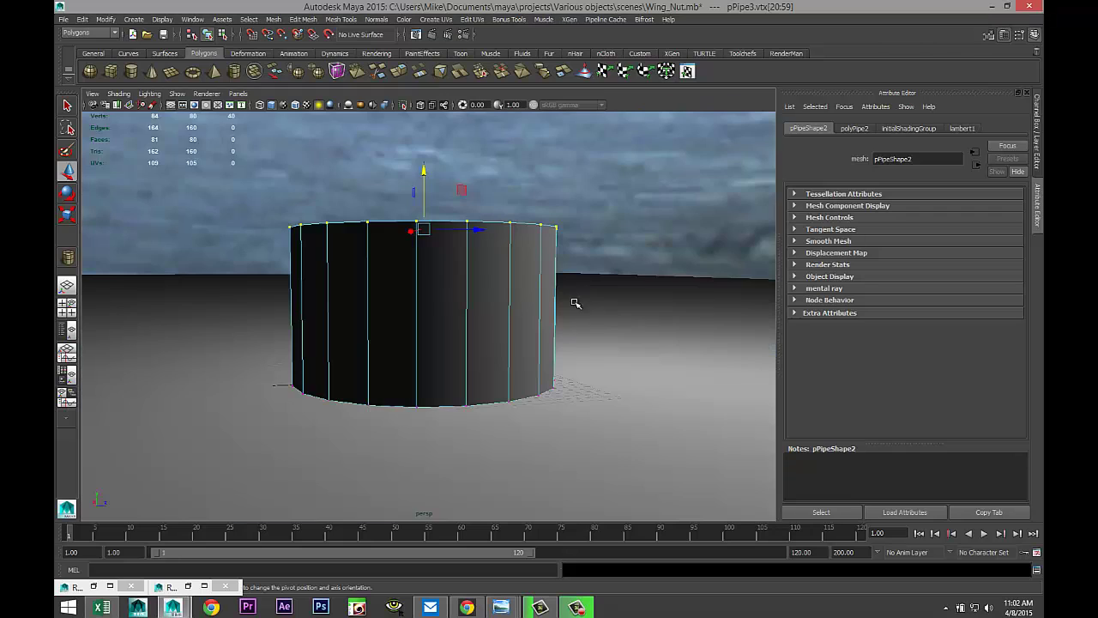
{"action": "left_click_drag", "start_coordinate": [574, 313], "coordinate": [554, 370], "text": "alt"}
Scale the pipe's outer top edge loop inward so the outer wall tapers towards a thin rim.
{"action": "left_click", "coordinate": [647, 359]}
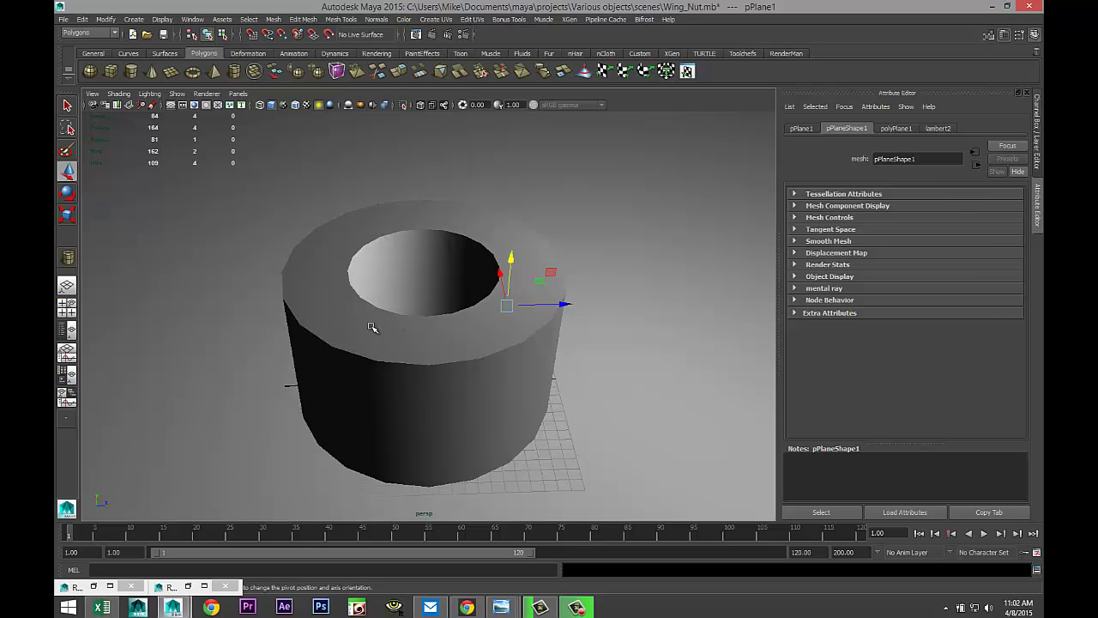
{"action": "left_click_drag", "start_coordinate": [546, 329], "coordinate": [558, 306], "text": "alt"}
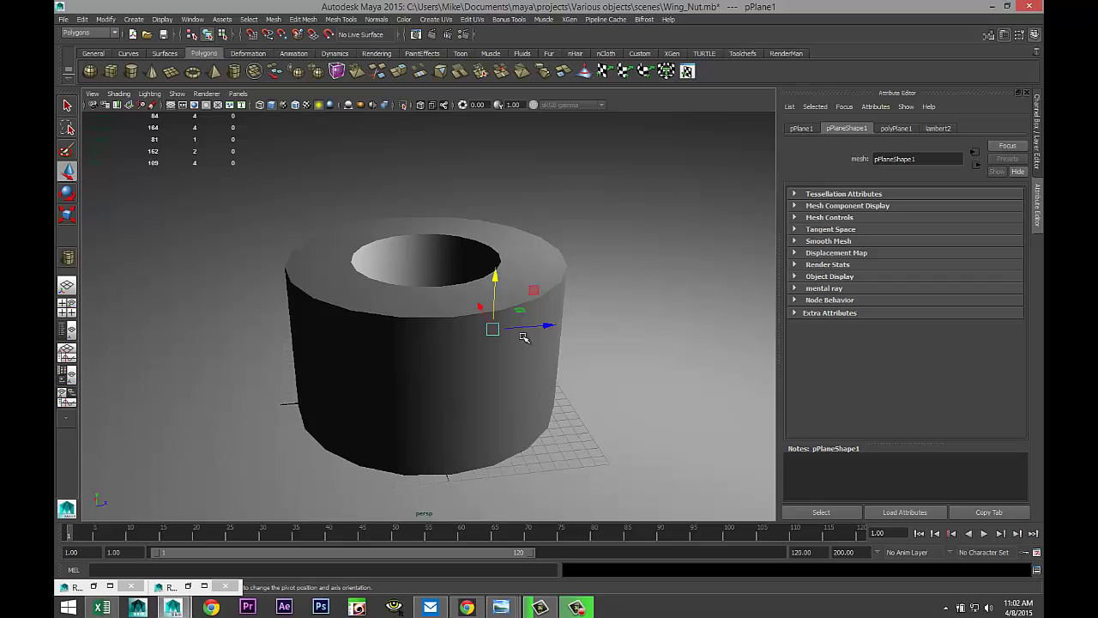
{"action": "left_click", "coordinate": [434, 341]}
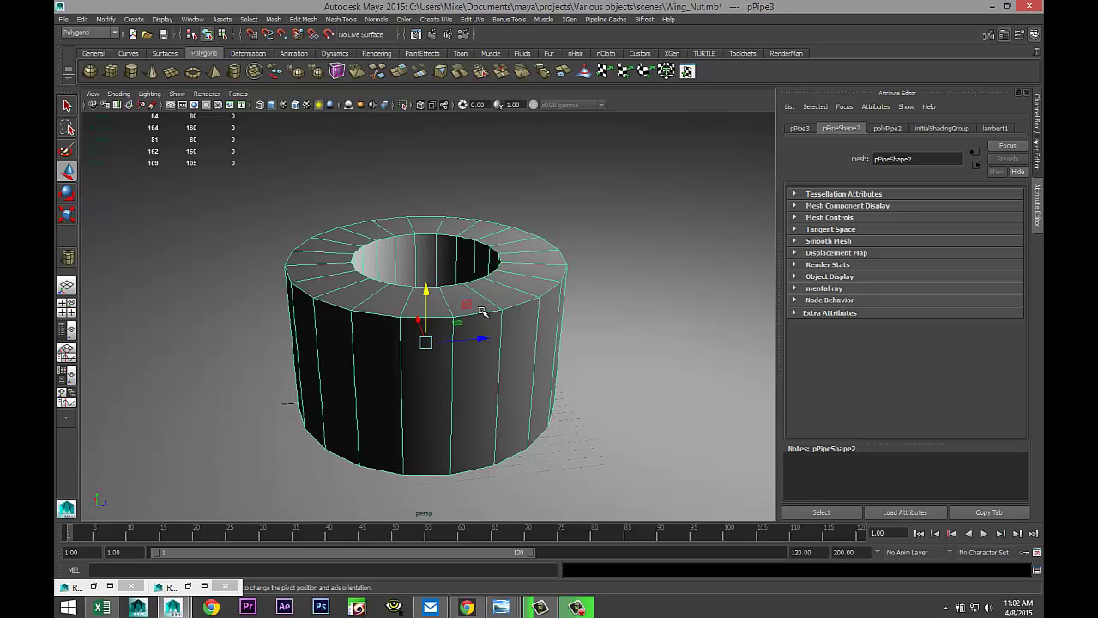
{"action": "right_click_drag", "start_coordinate": [483, 311], "coordinate": [480, 298]}
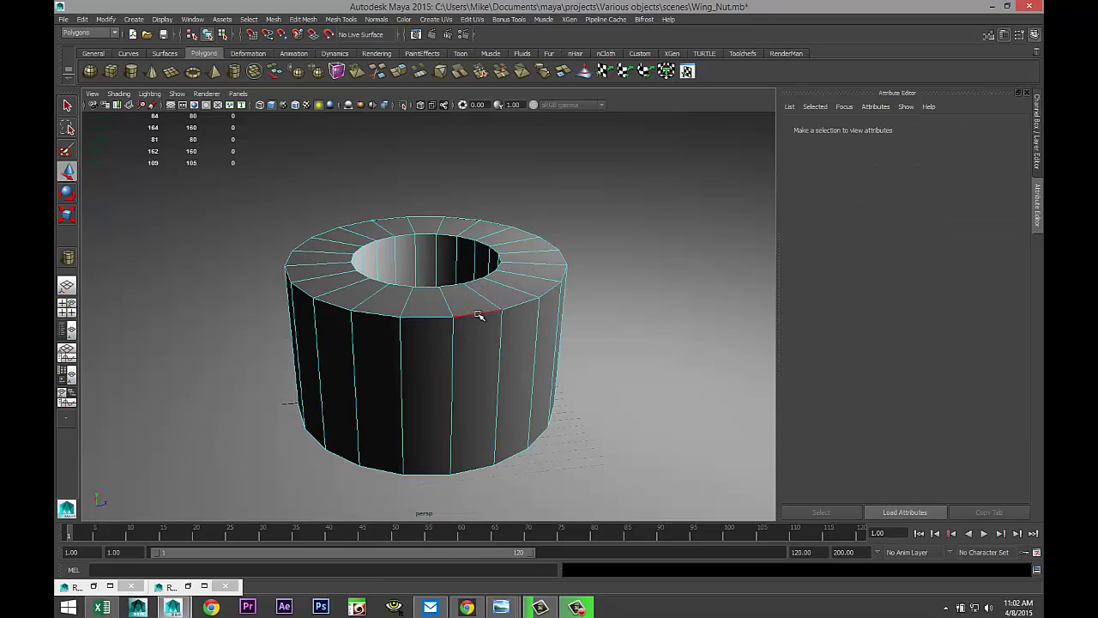
{"action": "left_click", "coordinate": [479, 315]}
{"action": "double_click", "coordinate": [437, 319]}
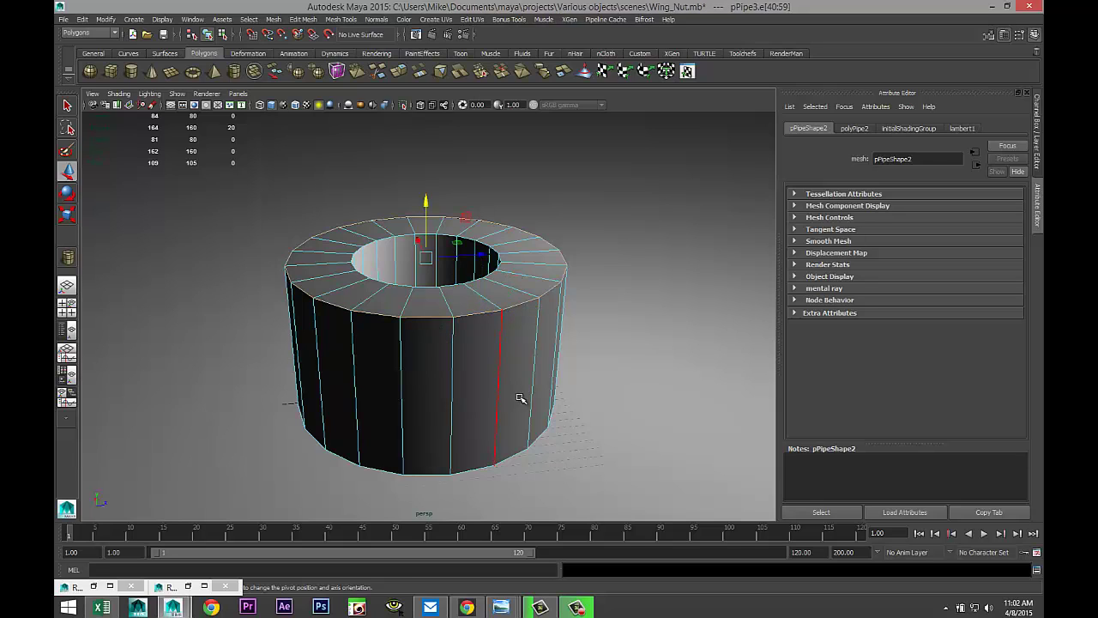
{"action": "key", "text": "r"}
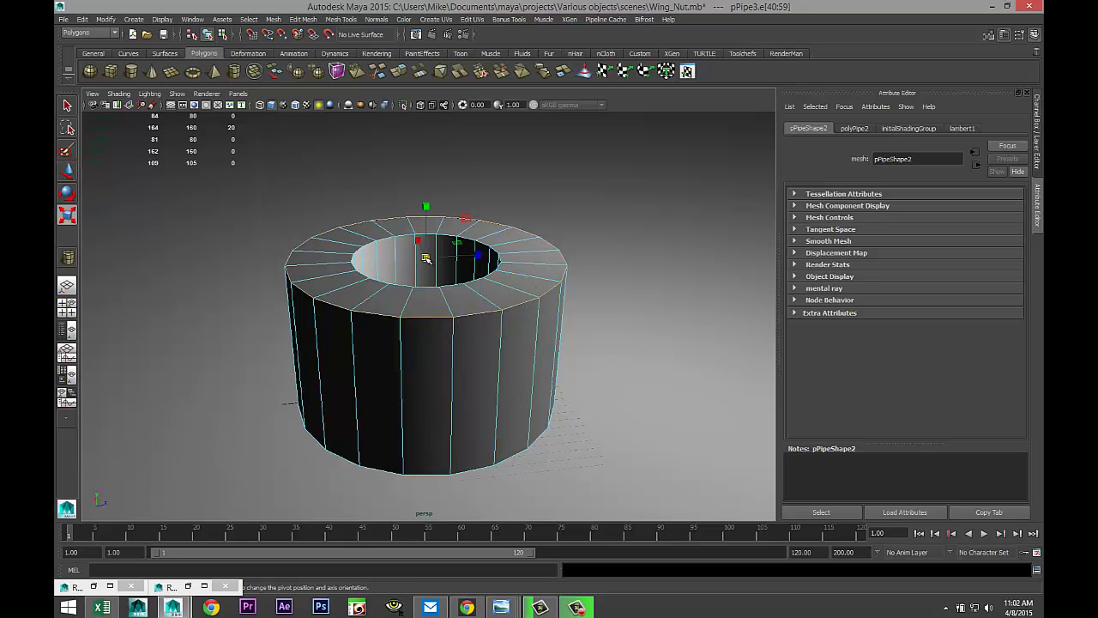
{"action": "left_click_drag", "start_coordinate": [426, 257], "coordinate": [371, 259]}
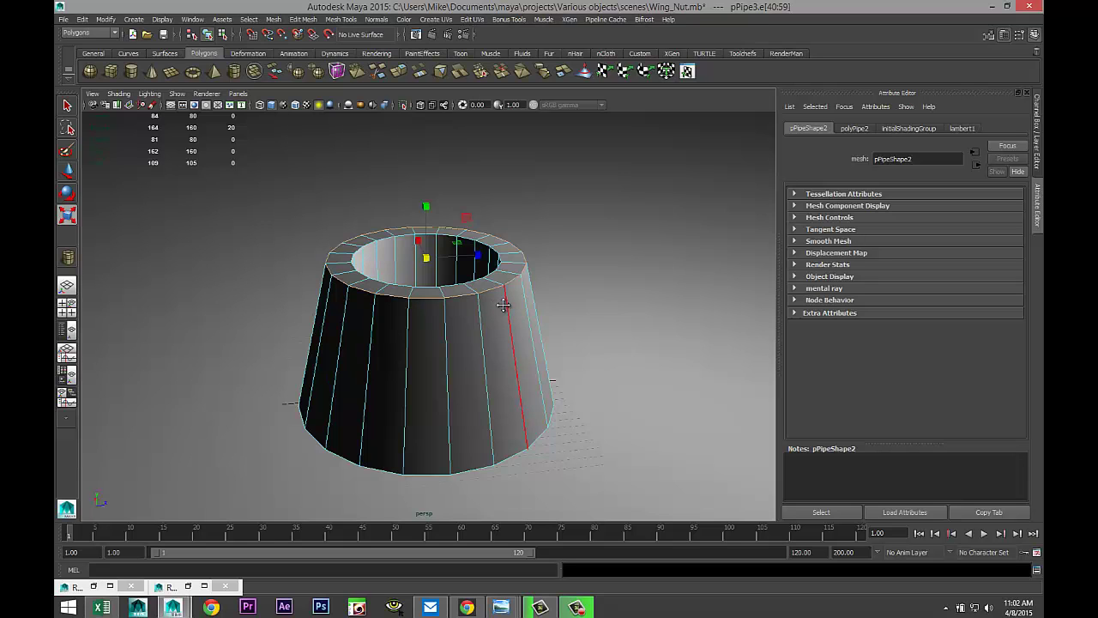
Insert 3 evenly spaced edge loops around the pipe's outer wall with the Insert Edge Loop Tool's multiple edge loops option.
{"action": "mouse_move", "coordinate": [489, 329]}
{"action": "left_mouse_down", "text": "alt"}
{"action": "mouse_move", "coordinate": [503, 316]}
{"action": "mouse_move", "coordinate": [492, 315]}
{"action": "left_mouse_up", "text": "alt"}
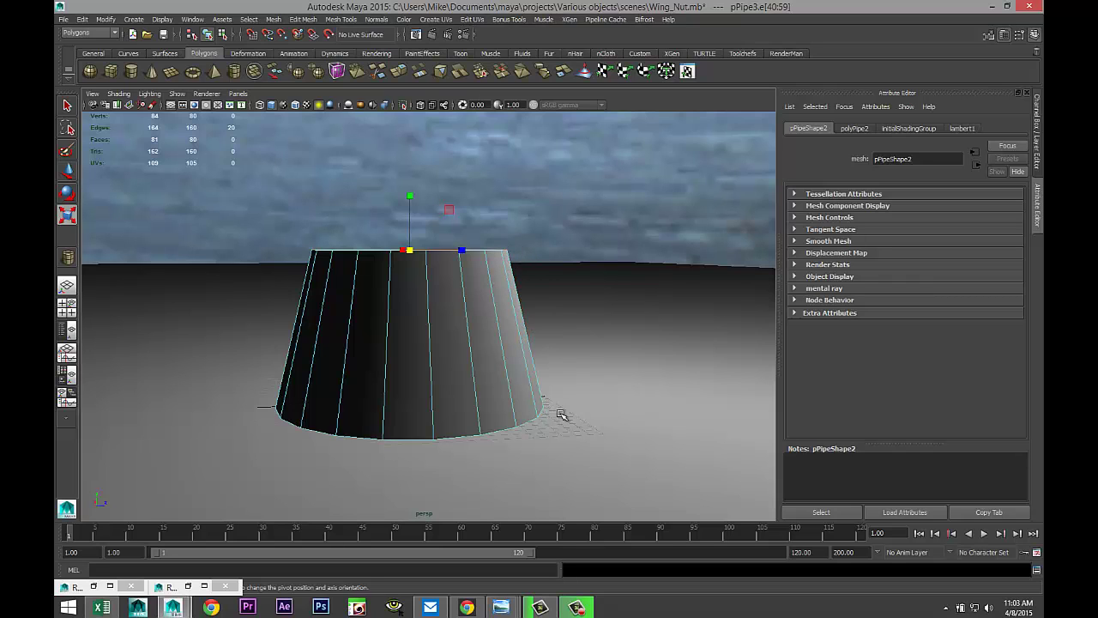
{"action": "left_click_drag", "start_coordinate": [583, 359], "coordinate": [582, 351], "text": "alt"}
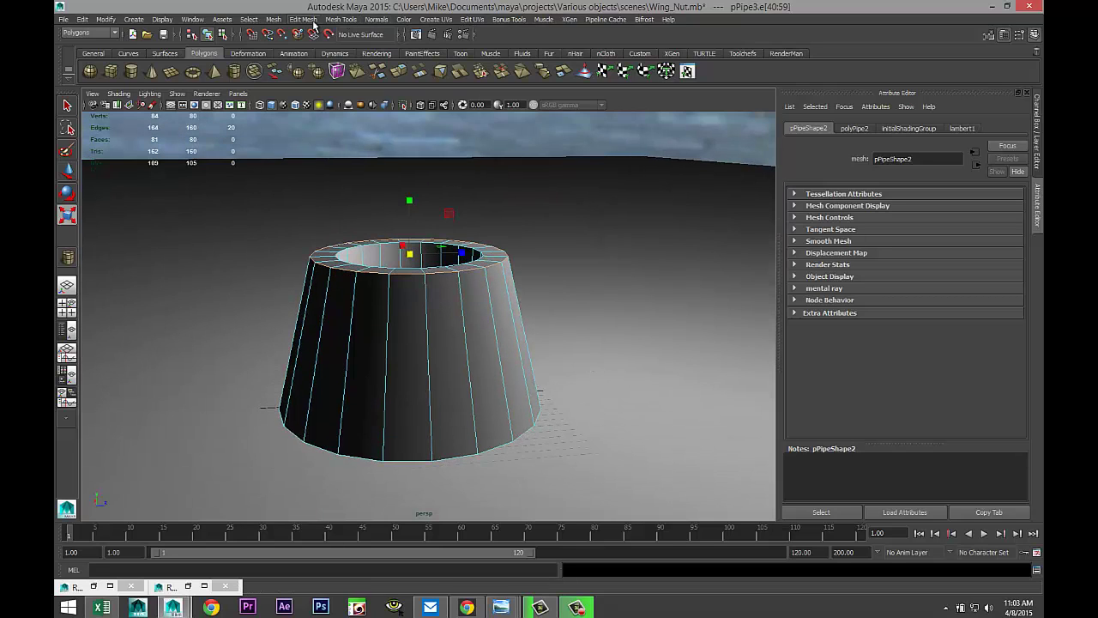
{"action": "left_click", "coordinate": [342, 20]}
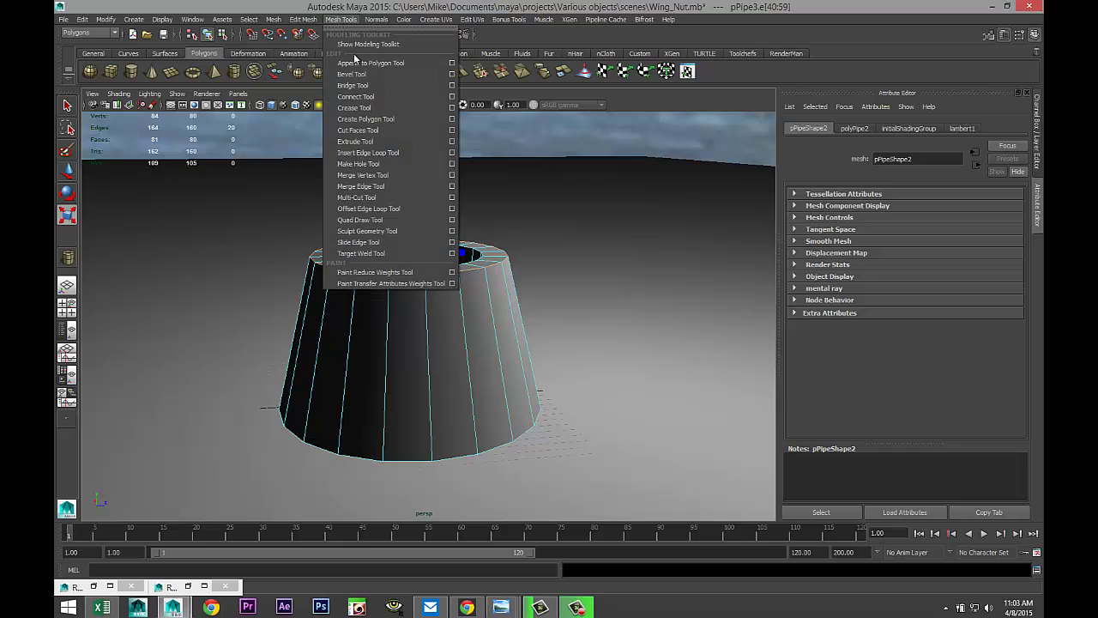
{"action": "left_click", "coordinate": [452, 154]}
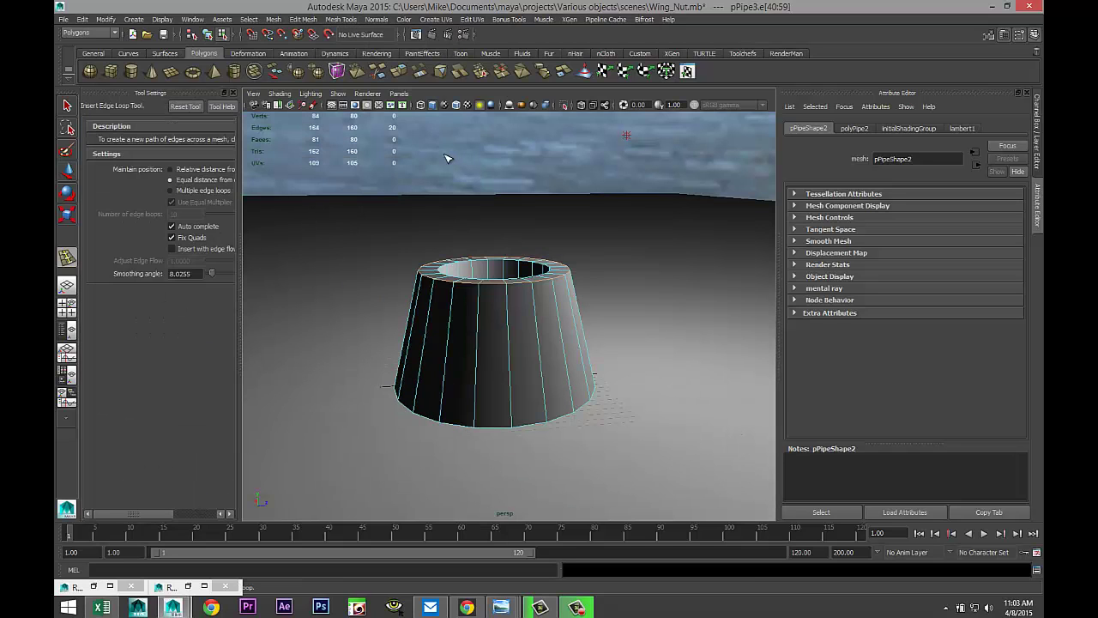
{"action": "left_click", "coordinate": [171, 190]}
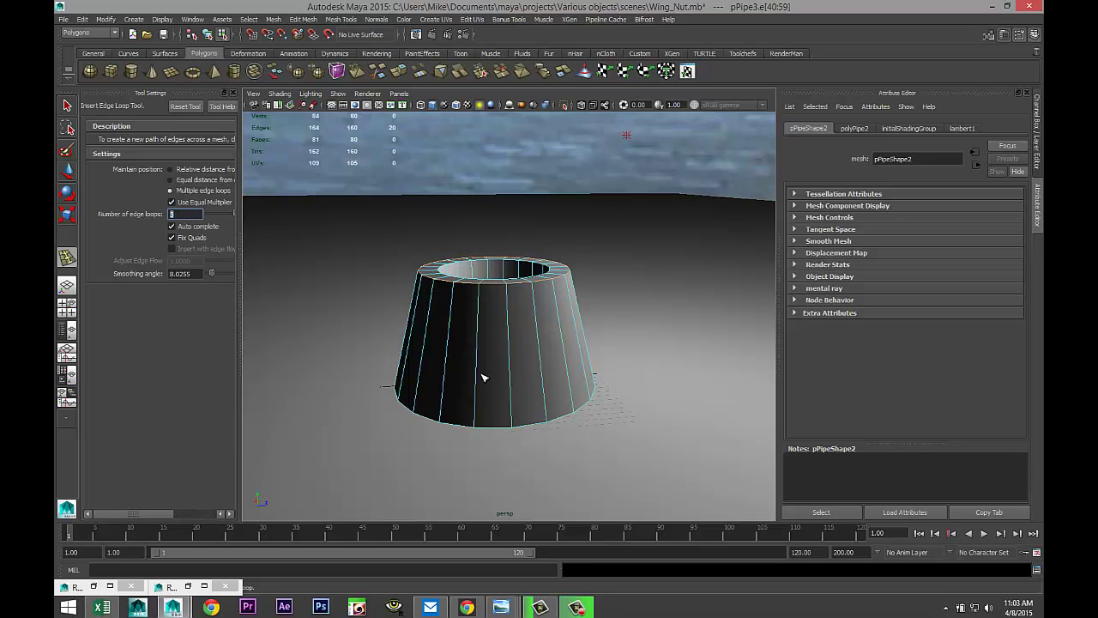
{"action": "left_click", "coordinate": [511, 388]}
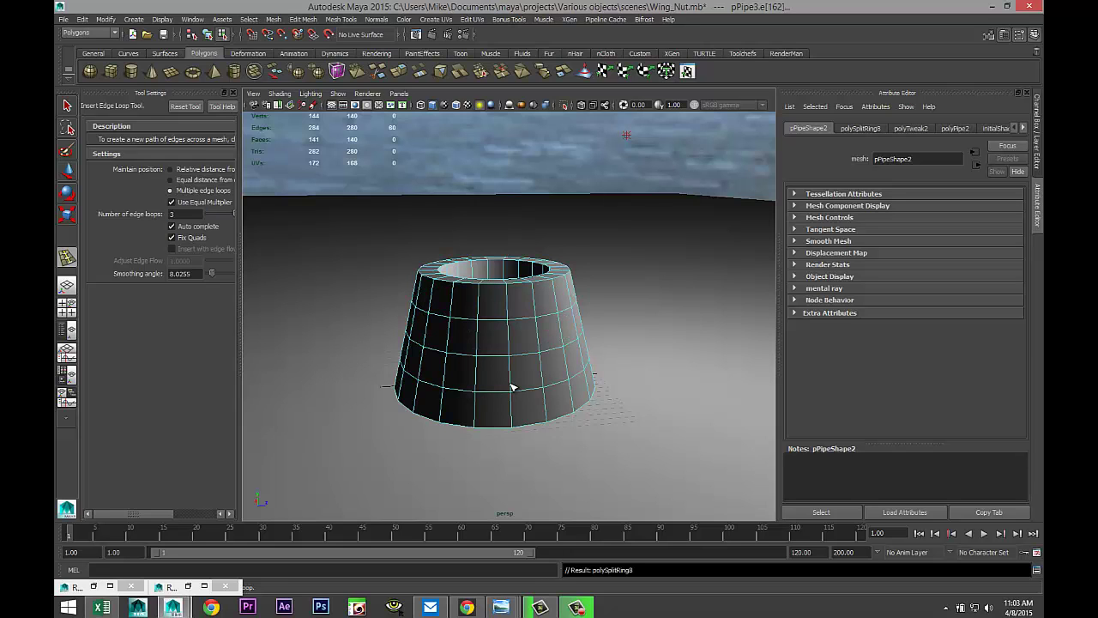
Close the tool settings and, in the side view, scale the uppermost inserted ring of vertices slightly outward to round the profile.
{"action": "left_click", "coordinate": [70, 310]}
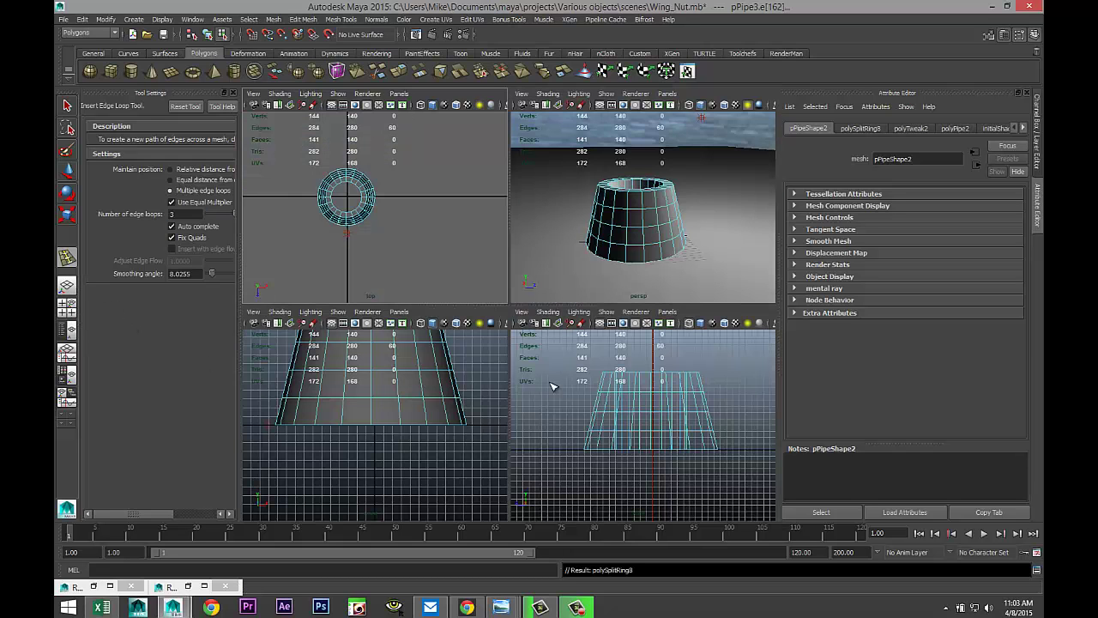
{"action": "key", "text": "space"}
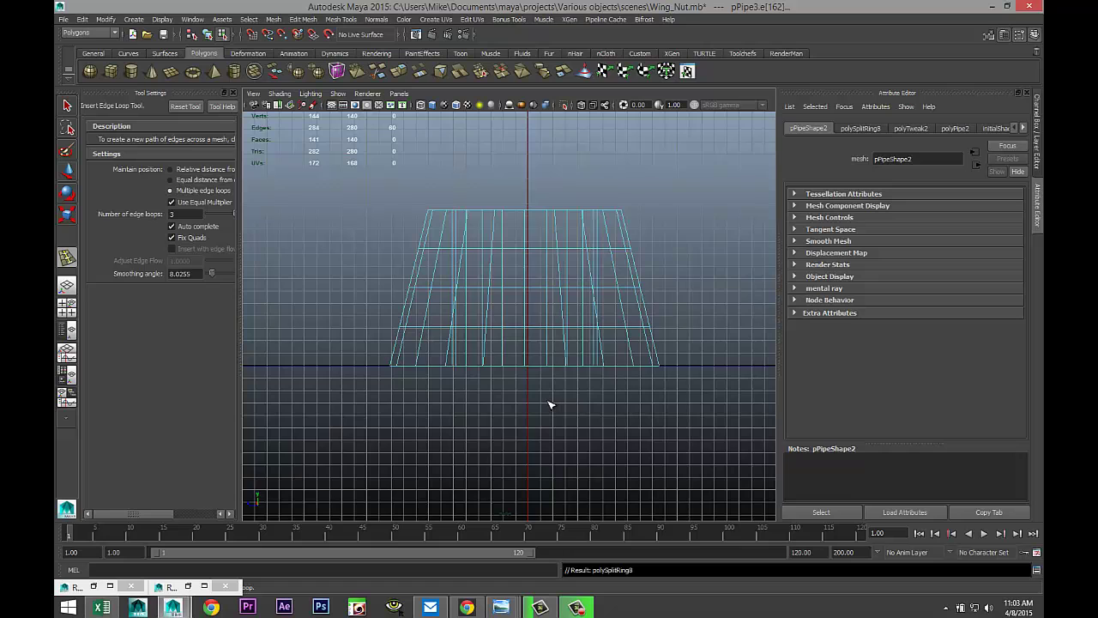
{"action": "scroll", "coordinate": [550, 404], "scroll_direction": "up", "scroll_amount": 3}
{"action": "key", "text": "space"}
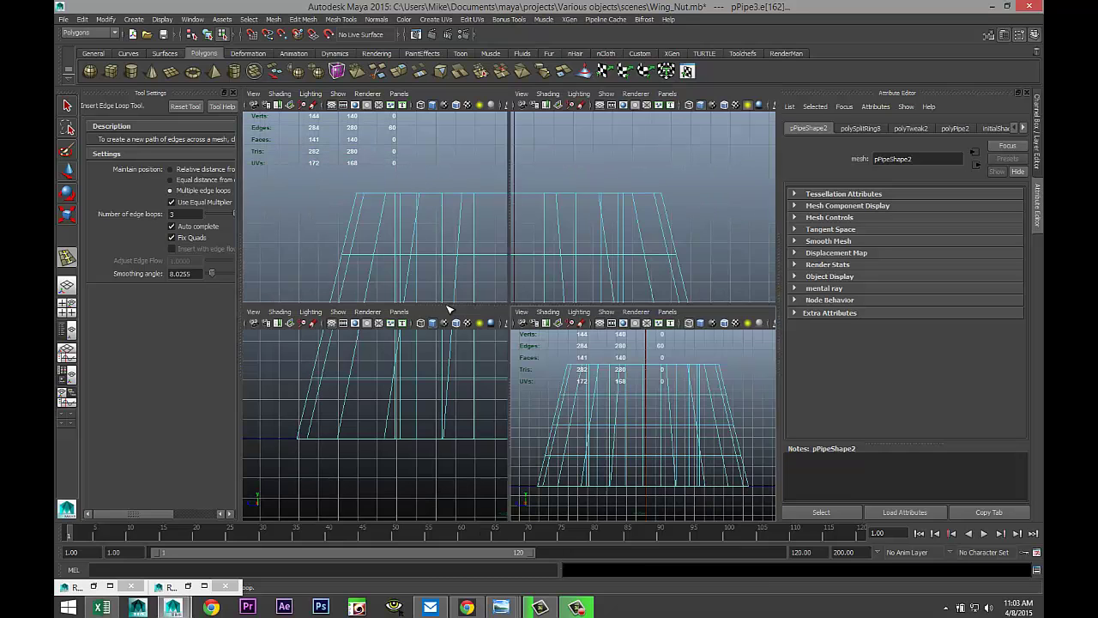
{"action": "key", "text": "space"}
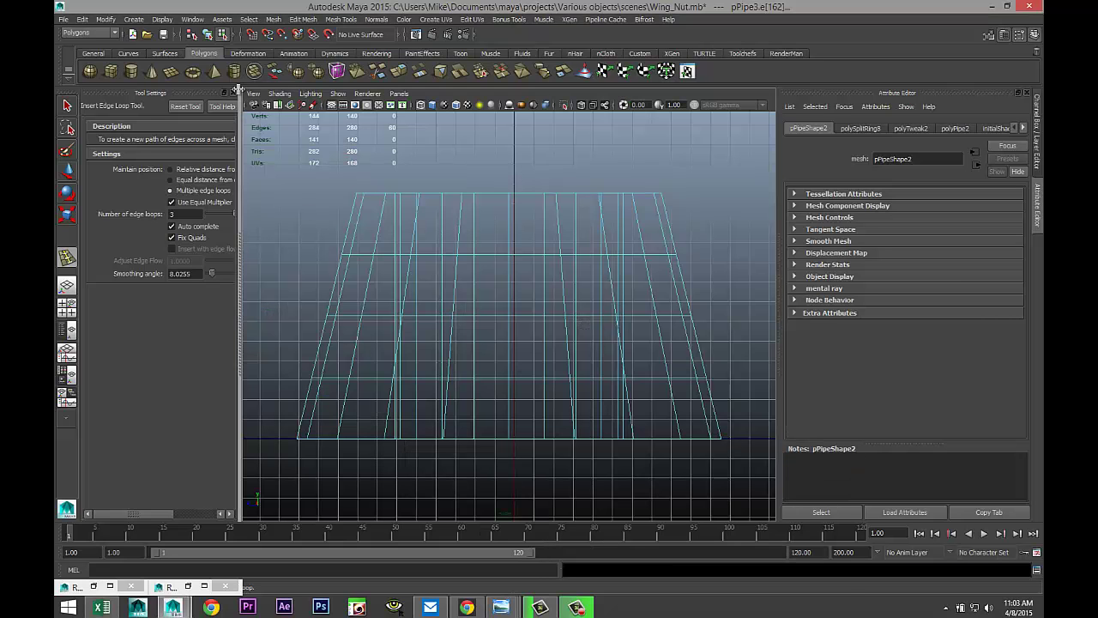
{"action": "left_click", "coordinate": [233, 93]}
{"action": "right_click_drag", "start_coordinate": [266, 236], "coordinate": [228, 233]}
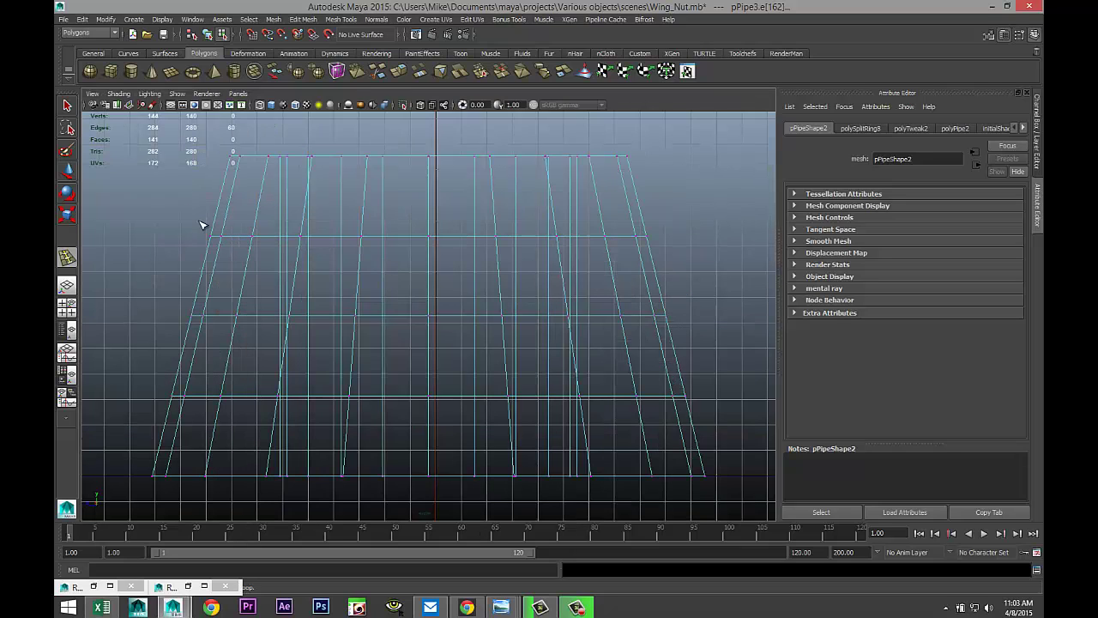
{"action": "left_click_drag", "start_coordinate": [169, 231], "coordinate": [688, 262]}
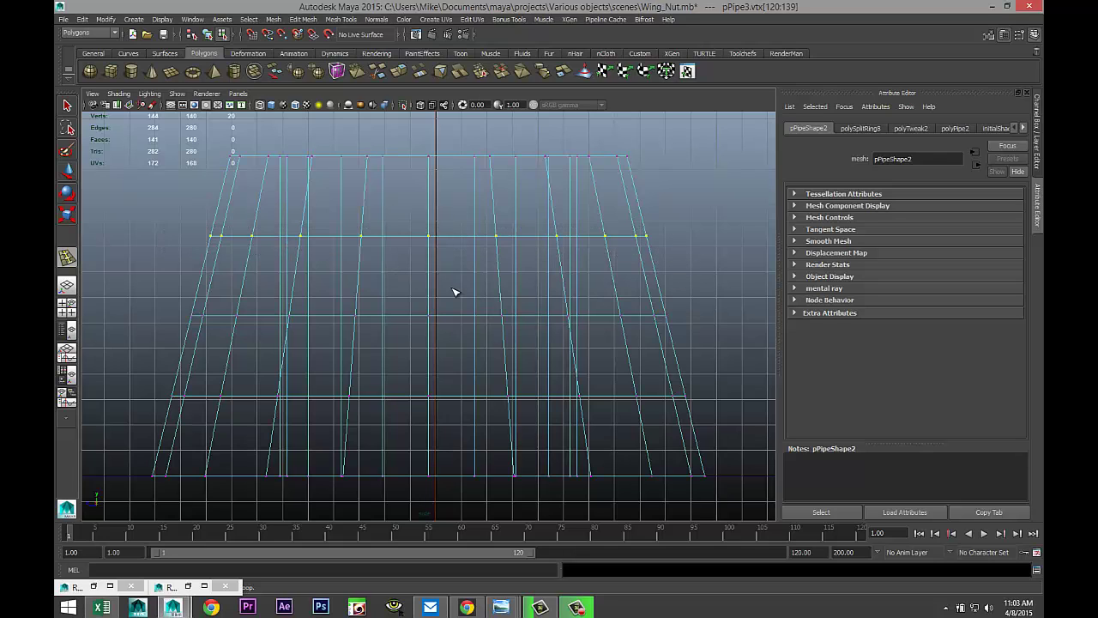
{"action": "key", "text": "r"}
{"action": "left_click_drag", "start_coordinate": [430, 235], "coordinate": [442, 243]}
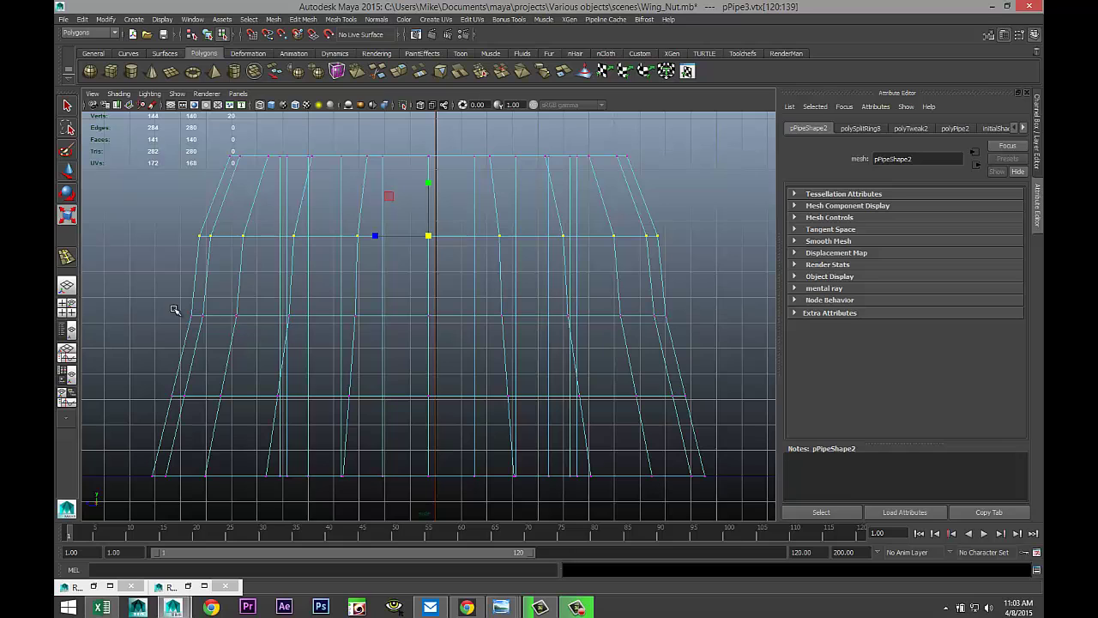
Scale the middle and lowest inserted vertex rings outward to round the body's profile.
{"action": "left_click_drag", "start_coordinate": [148, 302], "coordinate": [712, 350]}
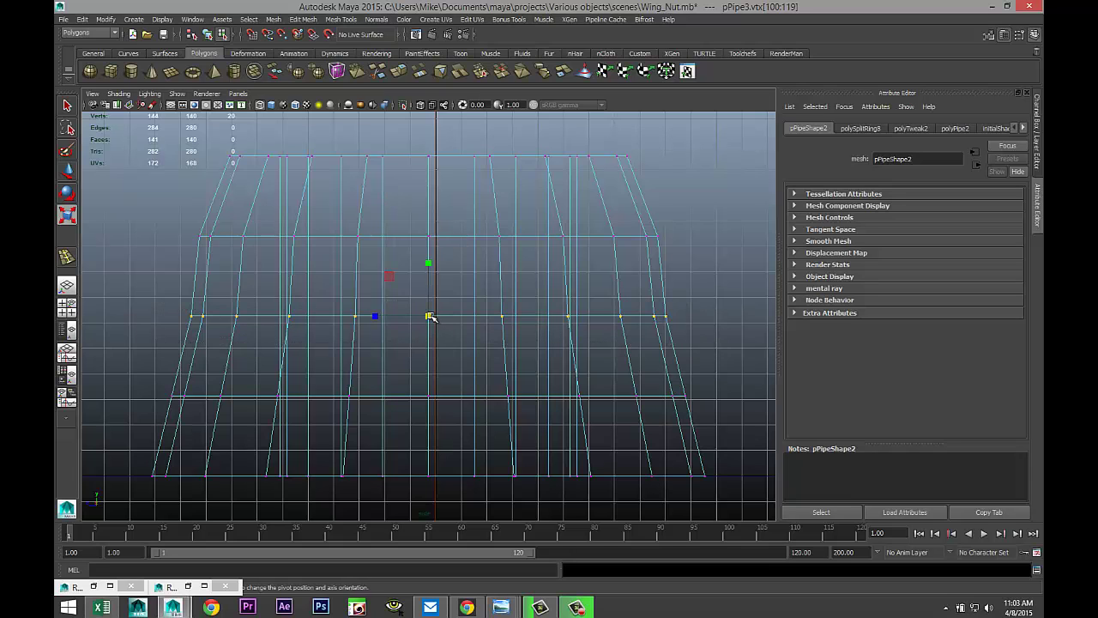
{"action": "left_click_drag", "start_coordinate": [431, 316], "coordinate": [457, 326]}
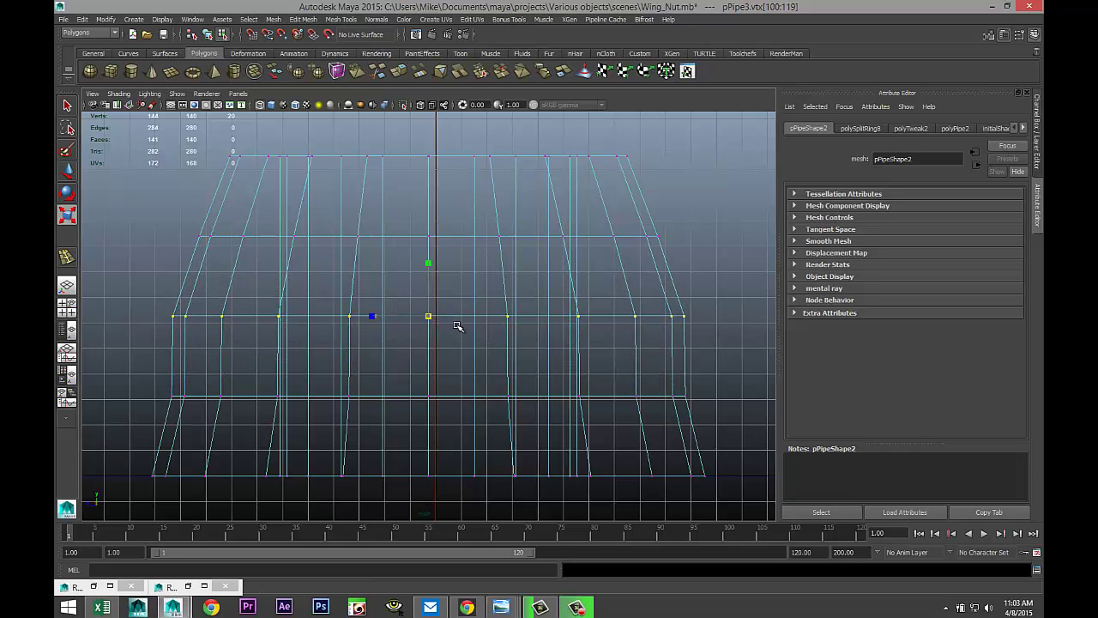
{"action": "left_click_drag", "start_coordinate": [146, 387], "coordinate": [695, 423]}
{"action": "left_click_drag", "start_coordinate": [429, 397], "coordinate": [452, 403]}
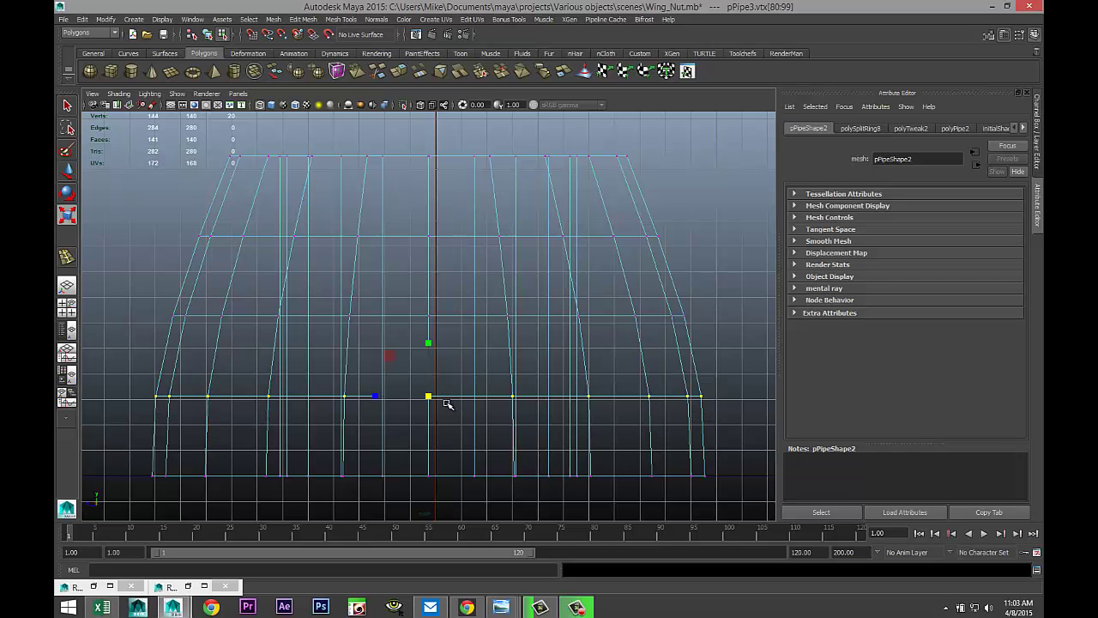
Inspect the rounded body in the perspective view from the side and above, in wireframe and shaded display.
{"action": "left_click", "coordinate": [67, 308]}
{"action": "key", "text": "space"}
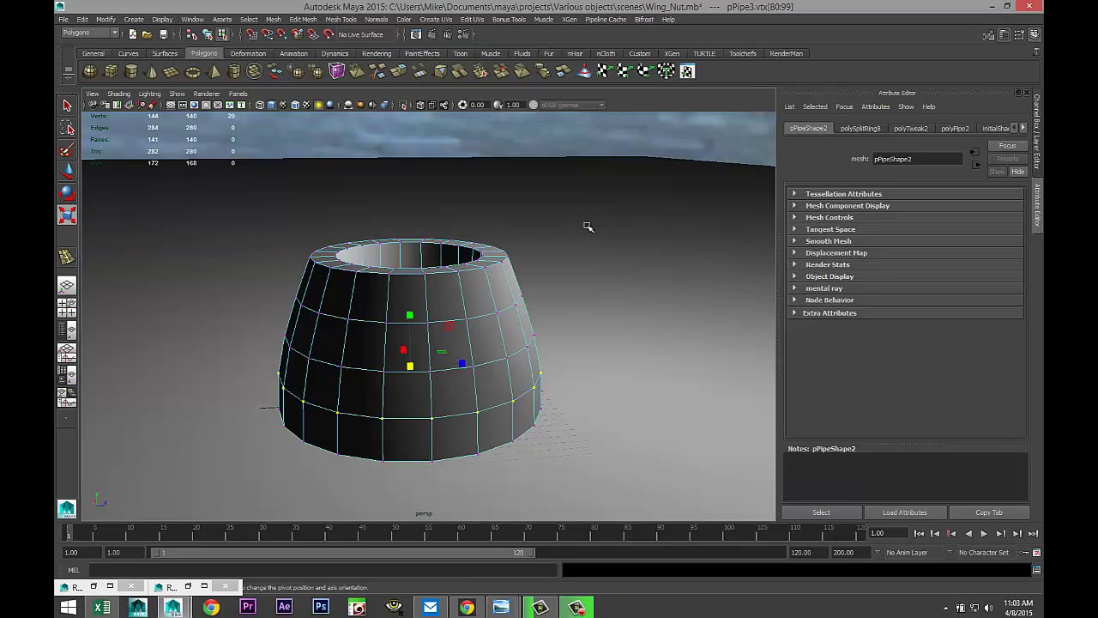
{"action": "scroll", "coordinate": [581, 317], "scroll_direction": "up", "scroll_amount": 2}
{"action": "scroll", "coordinate": [591, 323], "scroll_direction": "down", "scroll_amount": 4}
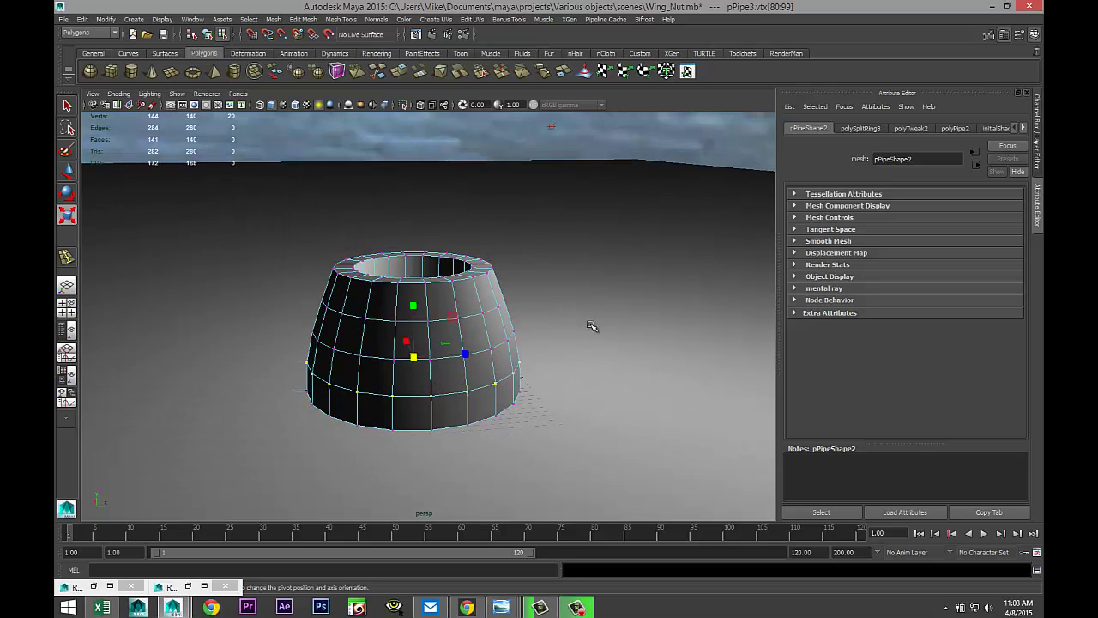
{"action": "left_click_drag", "start_coordinate": [589, 326], "coordinate": [470, 403], "text": "alt"}
{"action": "key", "text": "4"}
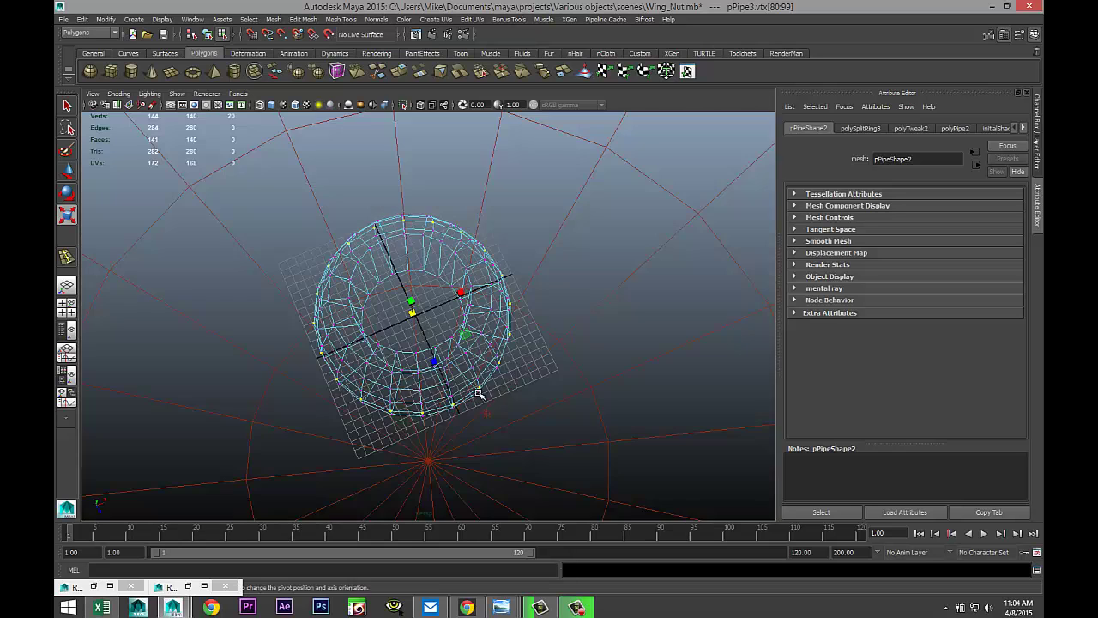
{"action": "scroll", "coordinate": [572, 407], "scroll_direction": "down", "scroll_amount": 3}
{"action": "scroll", "coordinate": [571, 405], "scroll_direction": "up", "scroll_amount": 5}
{"action": "left_click_drag", "start_coordinate": [553, 416], "coordinate": [520, 394], "text": "alt"}
{"action": "middle_click_drag", "start_coordinate": [520, 393], "coordinate": [507, 368], "text": "alt"}
{"action": "scroll", "coordinate": [498, 383], "scroll_direction": "up", "scroll_amount": 2}
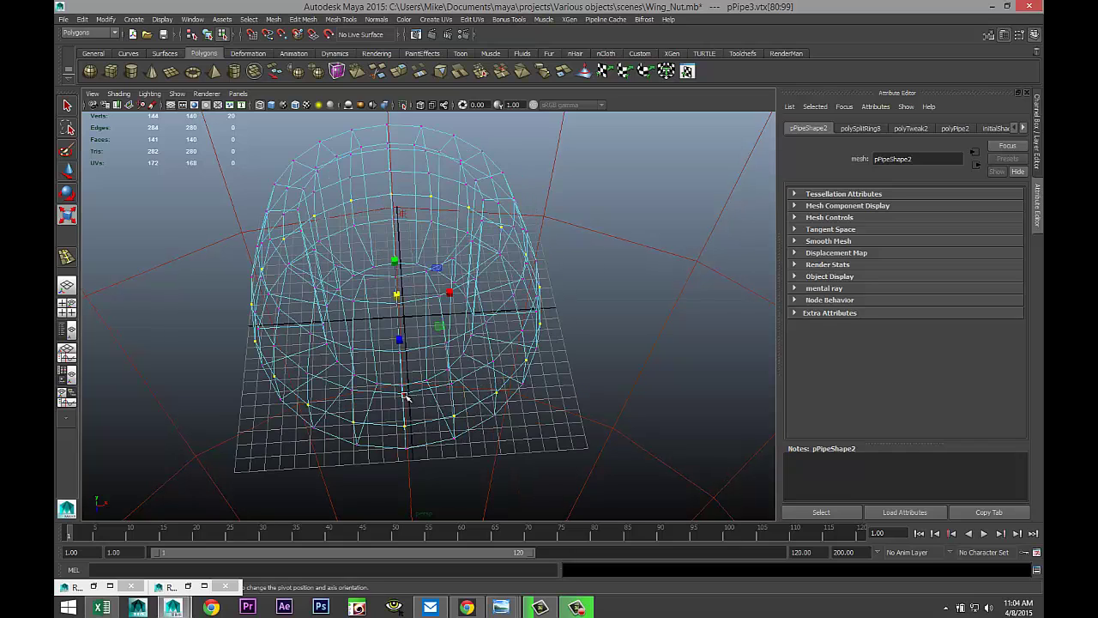
{"action": "key", "text": "5"}
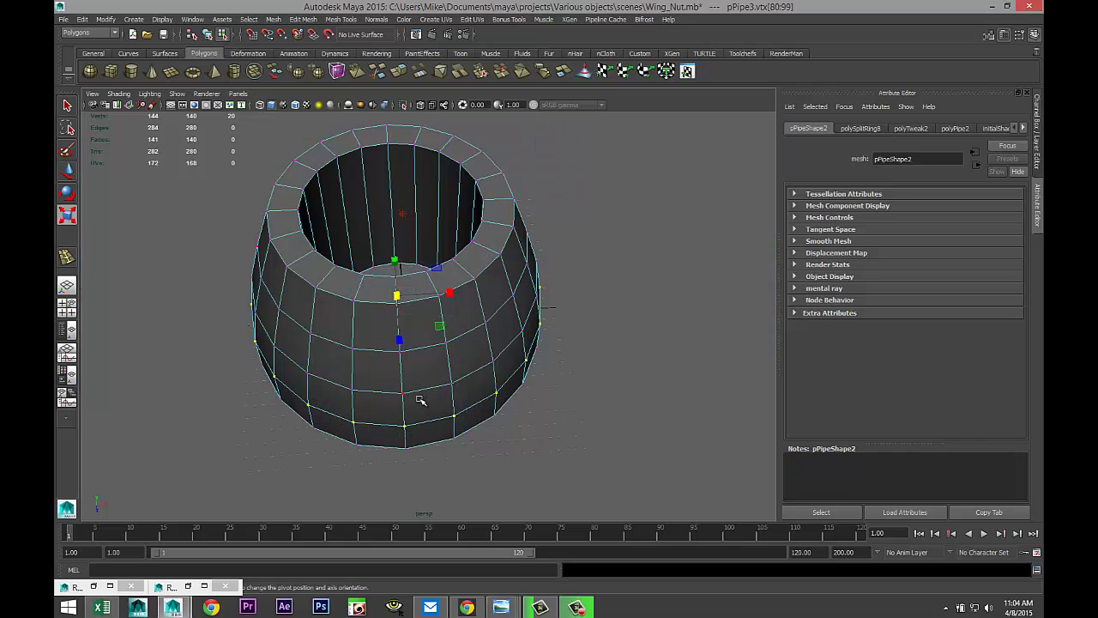
Select a block of faces two wide and three high on one side of the outer wall, above the lowest row.
{"action": "right_click_drag", "start_coordinate": [423, 326], "coordinate": [427, 360]}
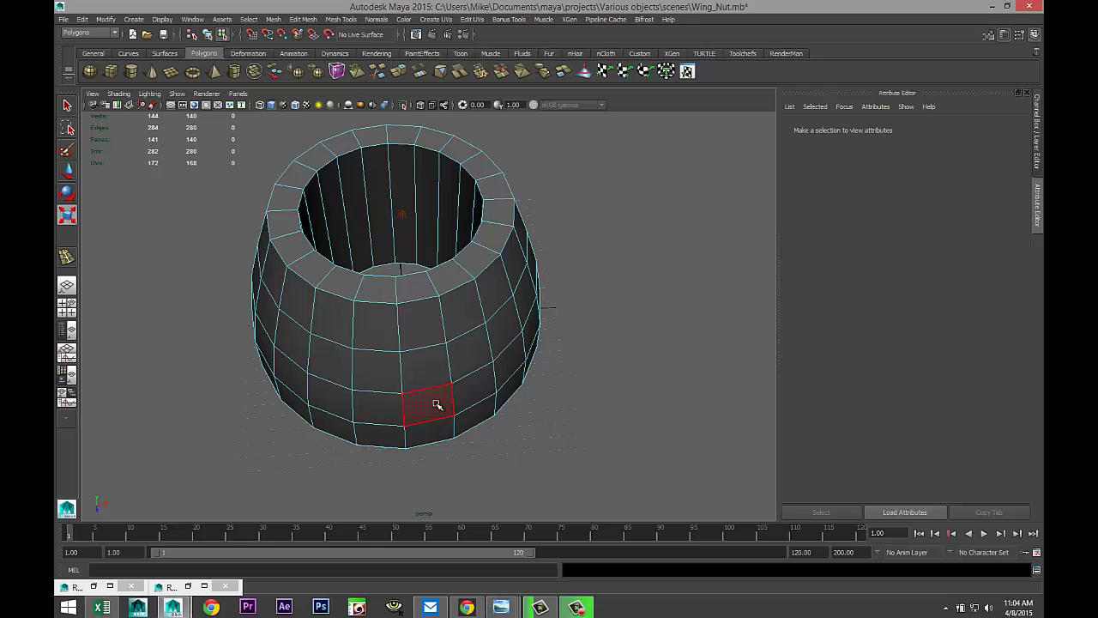
{"action": "left_click", "coordinate": [433, 378]}
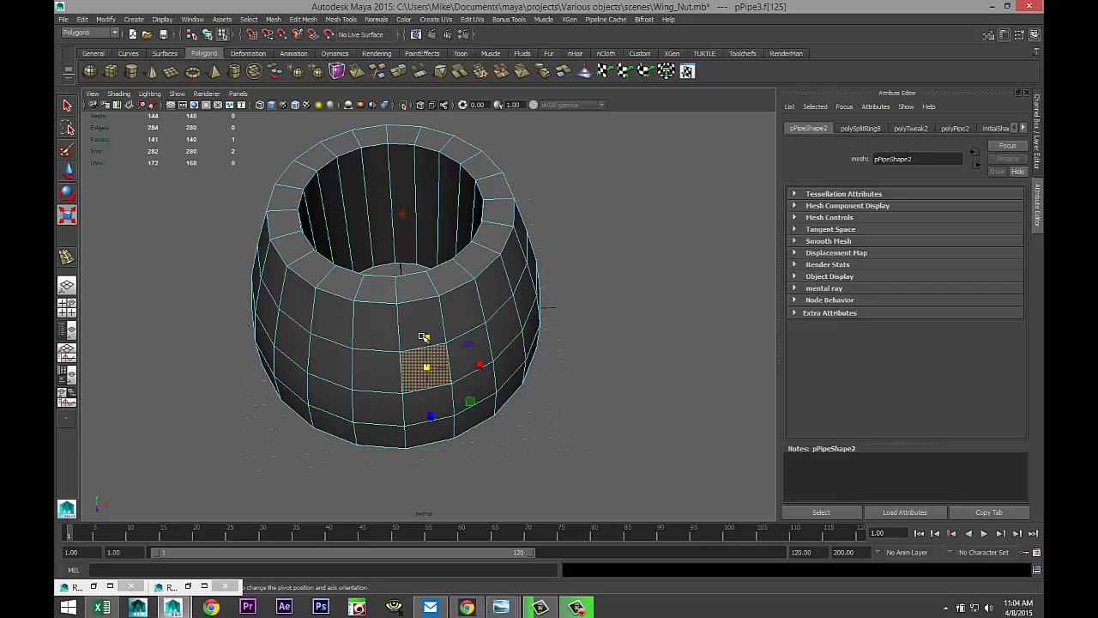
{"action": "left_click", "coordinate": [422, 324], "text": "shift"}
{"action": "left_click", "coordinate": [367, 329], "text": "shift"}
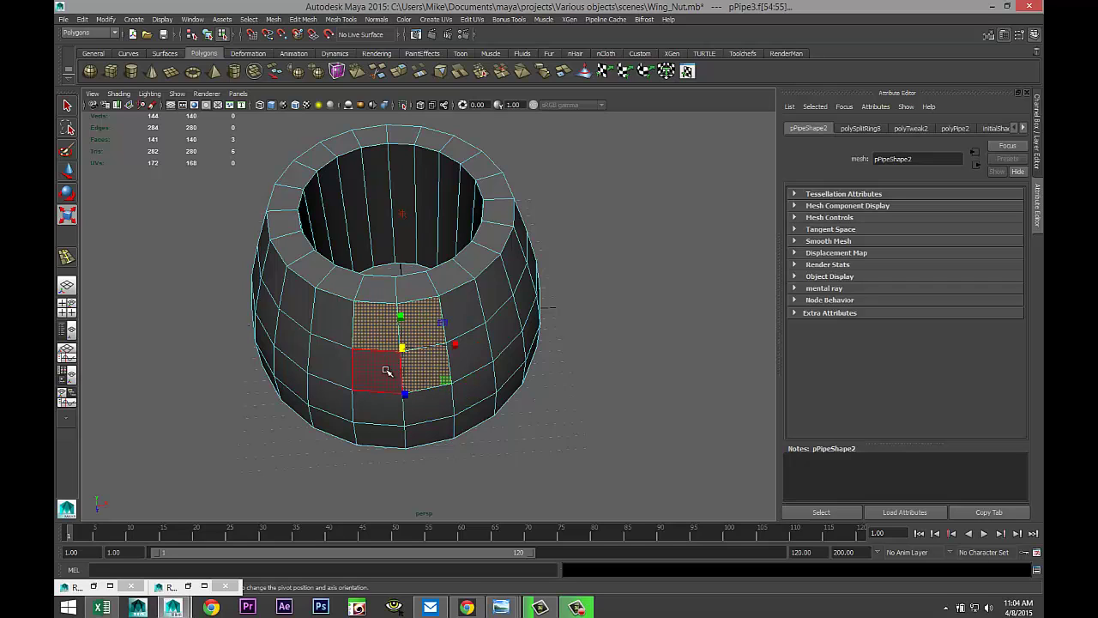
{"action": "left_click", "coordinate": [386, 371], "text": "shift"}
{"action": "left_click", "coordinate": [388, 406], "text": "shift"}
{"action": "left_click", "coordinate": [427, 411], "text": "shift"}
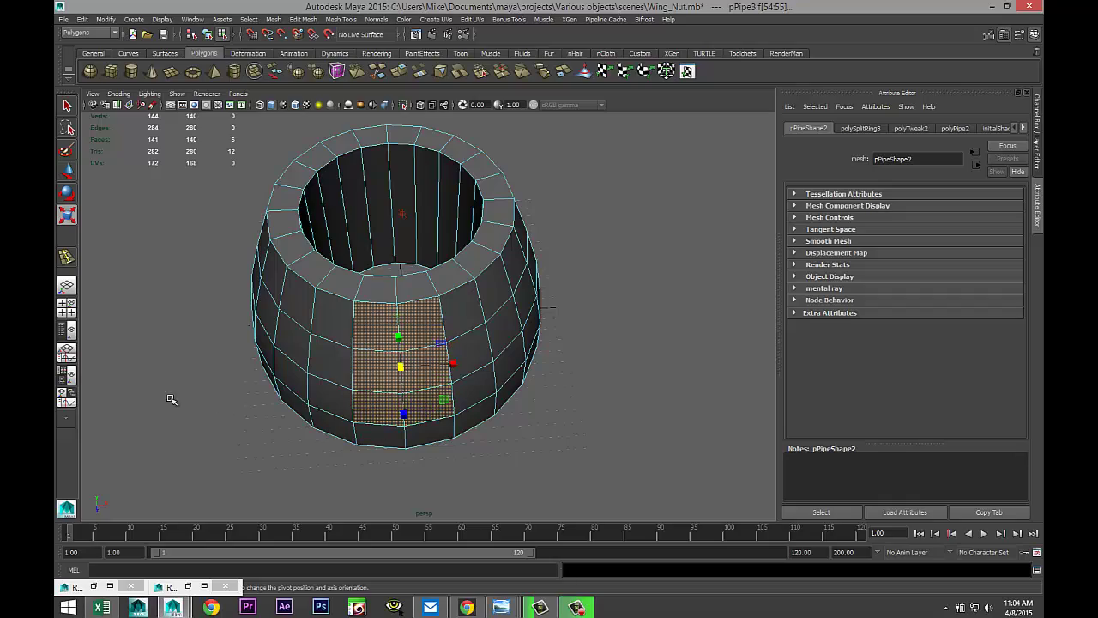
Add the matching block of faces, two wide and three high, on the opposite side of the body to the selection.
{"action": "left_click_drag", "start_coordinate": [172, 399], "coordinate": [436, 399], "text": "alt"}
{"action": "left_click", "coordinate": [441, 448], "text": "shift"}
{"action": "left_click", "coordinate": [493, 448], "text": "shift"}
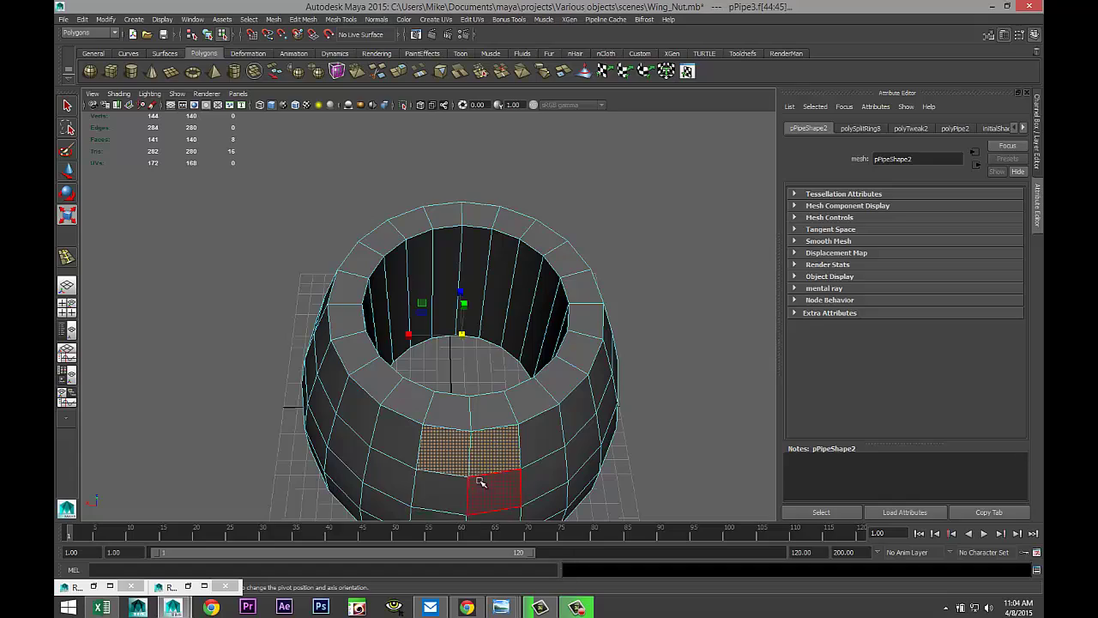
{"action": "left_click", "coordinate": [482, 485], "text": "shift"}
{"action": "left_click", "coordinate": [442, 491], "text": "shift"}
{"action": "left_click_drag", "start_coordinate": [489, 467], "coordinate": [487, 407], "text": "alt"}
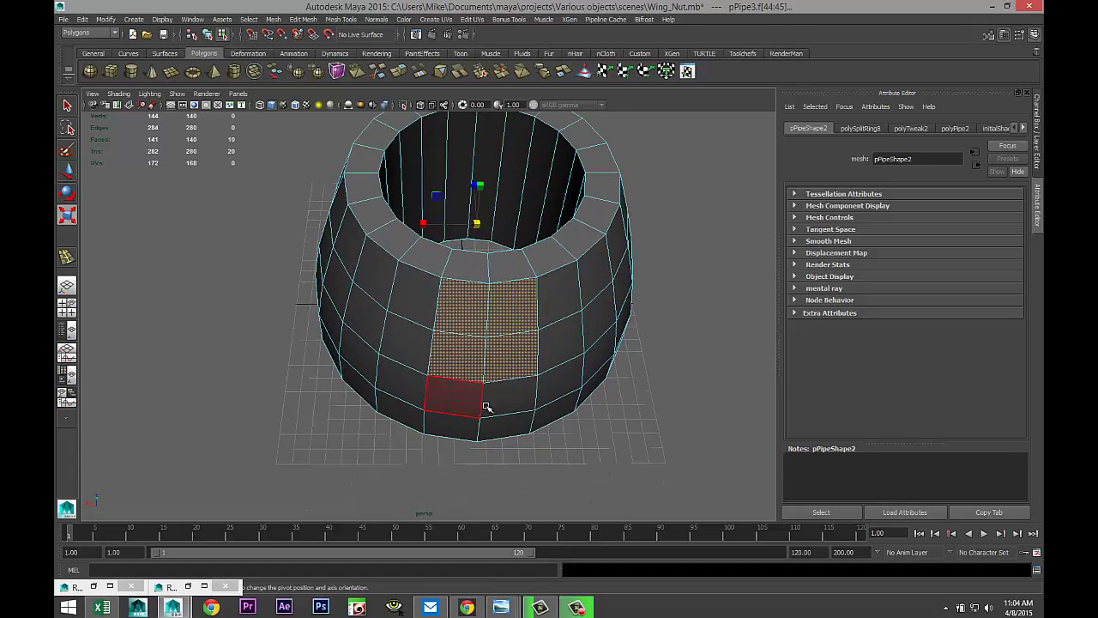
{"action": "left_click", "coordinate": [471, 402], "text": "shift"}
{"action": "left_click", "coordinate": [506, 398], "text": "shift"}
{"action": "left_click_drag", "start_coordinate": [211, 386], "coordinate": [360, 442], "text": "alt"}
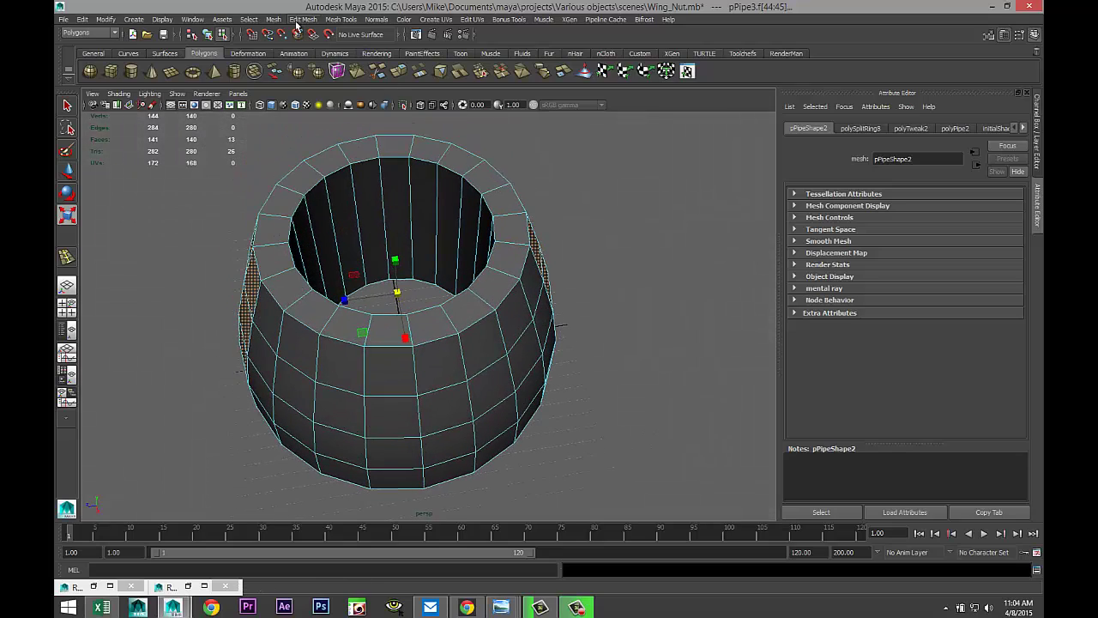
Extrude the two selected face blocks on opposite sides of the body.
{"action": "left_click", "coordinate": [302, 19]}
{"action": "left_click", "coordinate": [376, 317]}
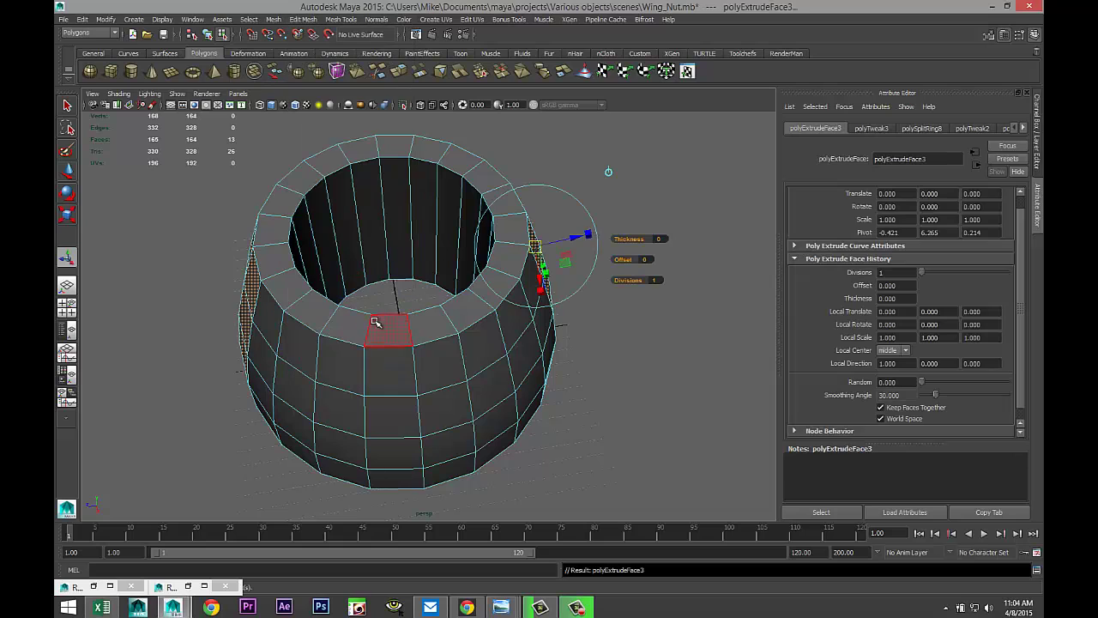
{"action": "key", "text": "r"}
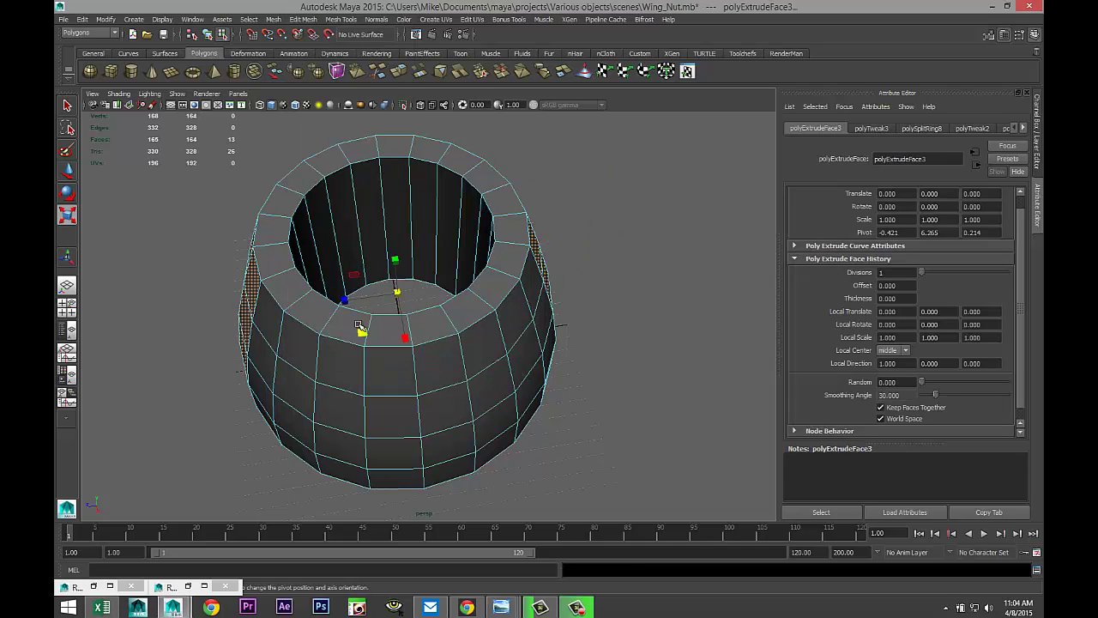
{"action": "left_click_drag", "start_coordinate": [343, 300], "coordinate": [318, 299]}
{"action": "left_click_drag", "start_coordinate": [454, 364], "coordinate": [421, 321], "text": "alt"}
{"action": "key", "text": "ctrl+z"}
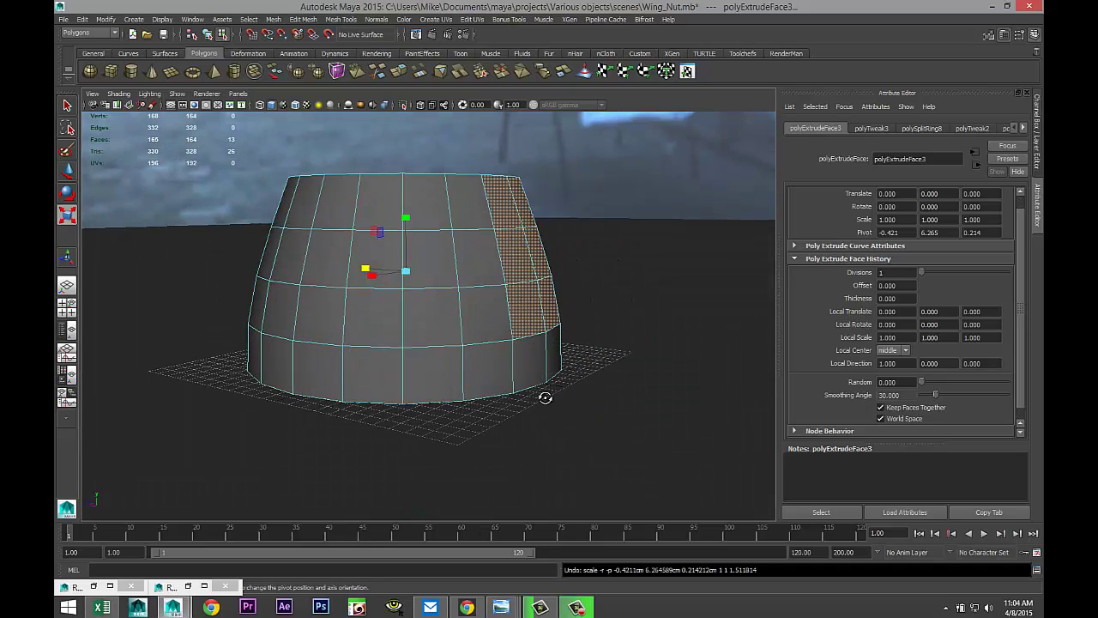
Scale the extruded faces outward along the Z axis to form two opposing wings.
{"action": "left_click_drag", "start_coordinate": [543, 397], "coordinate": [534, 352], "text": "alt"}
{"action": "key", "text": "5"}
{"action": "mouse_move", "coordinate": [458, 385]}
{"action": "left_mouse_down", "text": "alt"}
{"action": "mouse_move", "coordinate": [451, 424]}
{"action": "mouse_move", "coordinate": [455, 369]}
{"action": "left_mouse_up", "text": "alt"}
{"action": "left_click_drag", "start_coordinate": [344, 261], "coordinate": [289, 257]}
{"action": "left_click", "coordinate": [163, 333]}
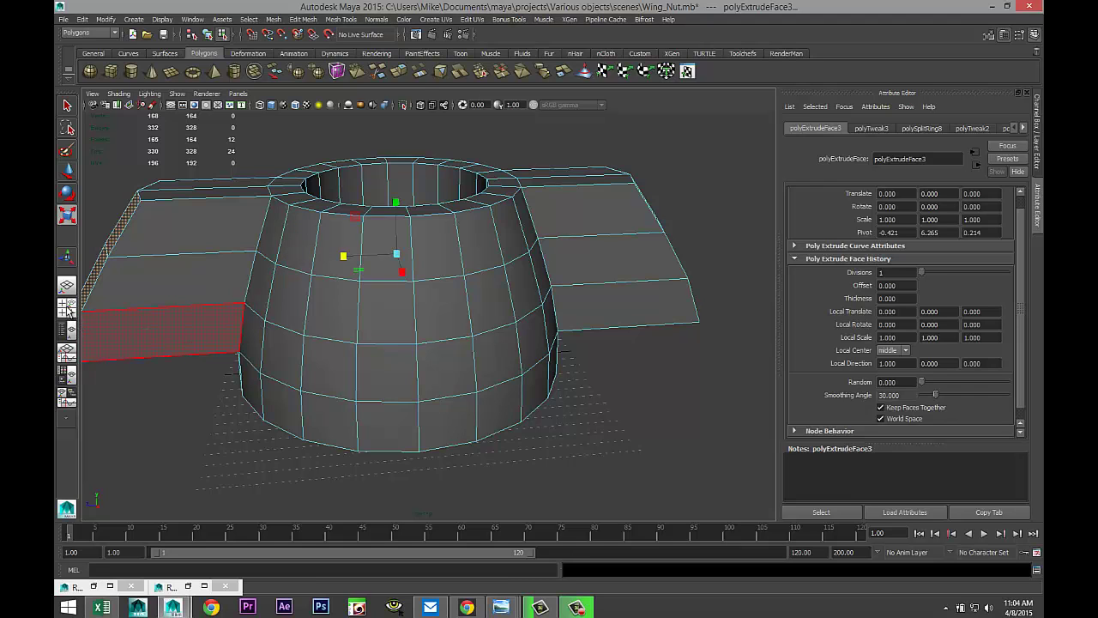
In the side view, raise the end faces of both wings so the wings slant upward well above the body's rim.
{"action": "left_click", "coordinate": [66, 305]}
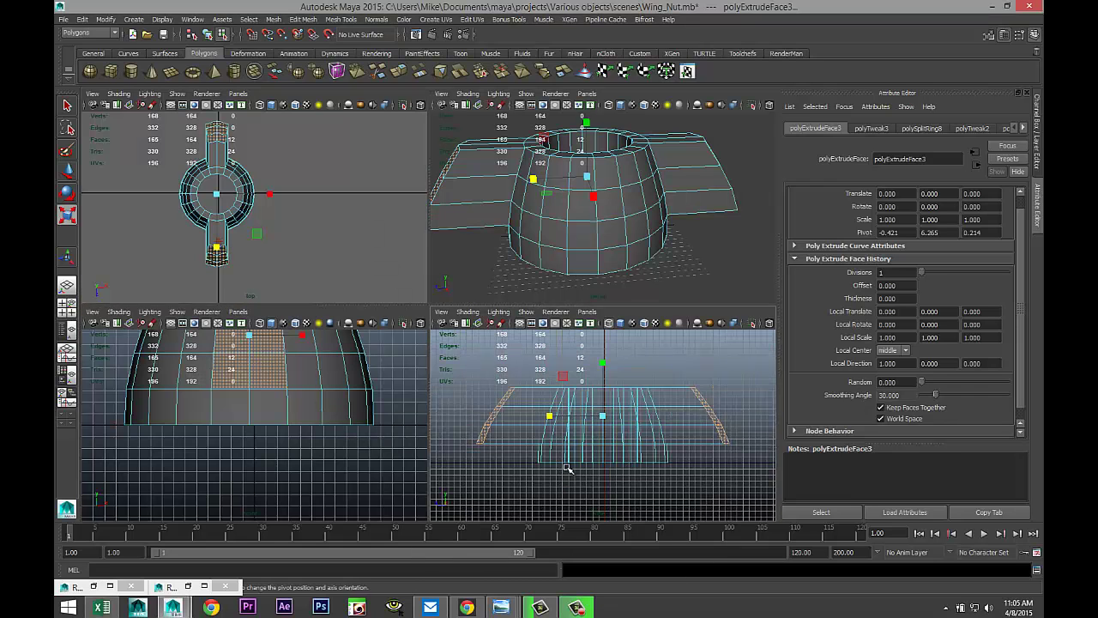
{"action": "key", "text": "space"}
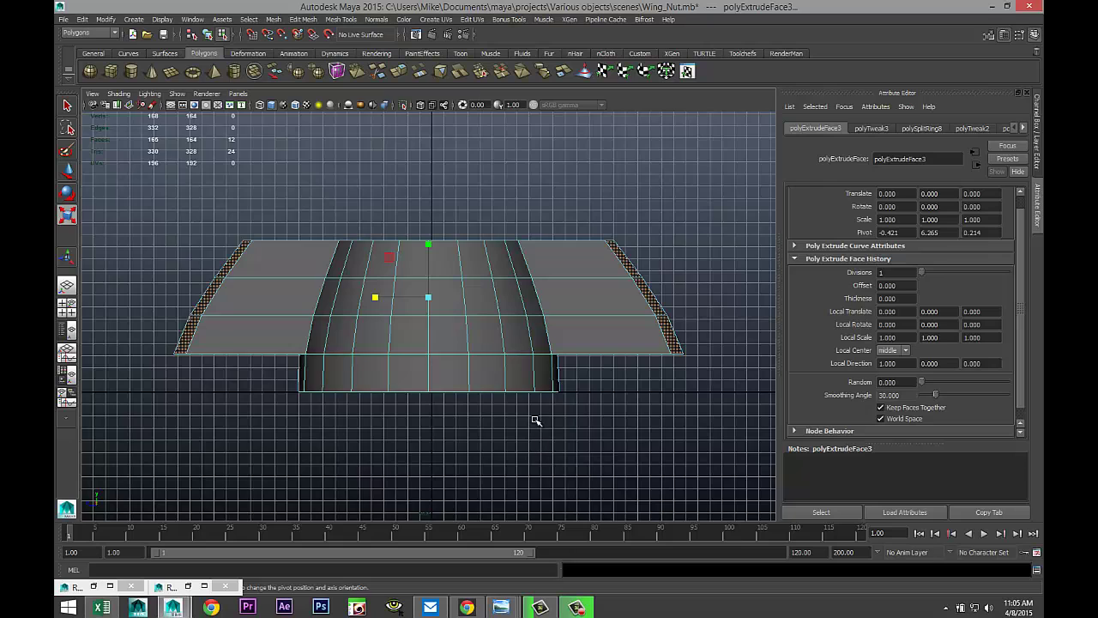
{"action": "scroll", "coordinate": [535, 420], "scroll_direction": "down", "scroll_amount": 2}
{"action": "key", "text": "w"}
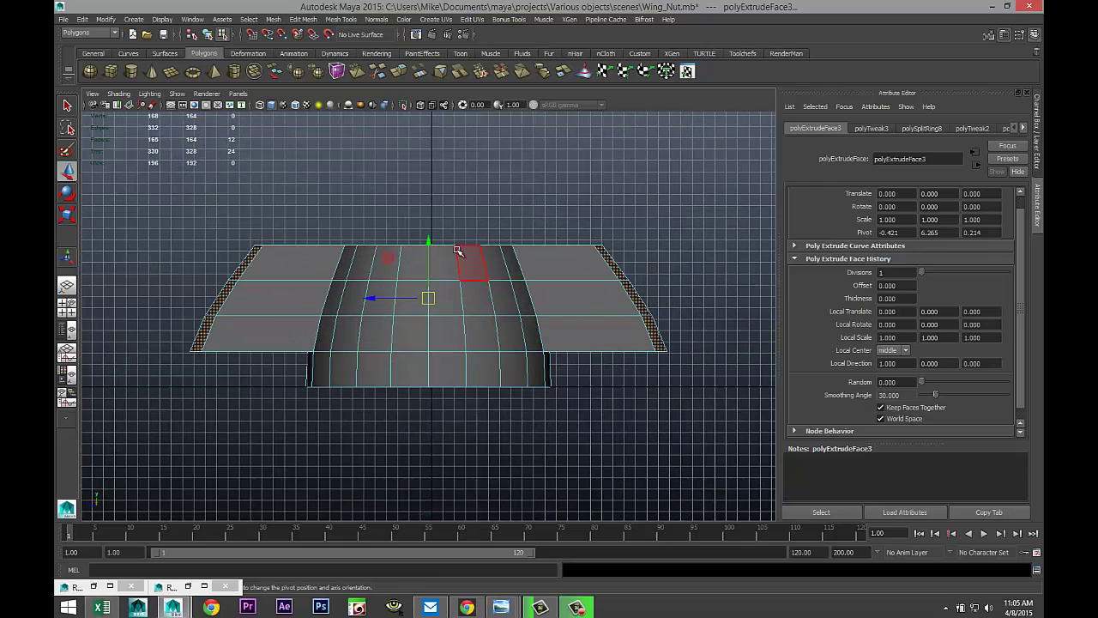
{"action": "left_click_drag", "start_coordinate": [430, 241], "coordinate": [428, 160]}
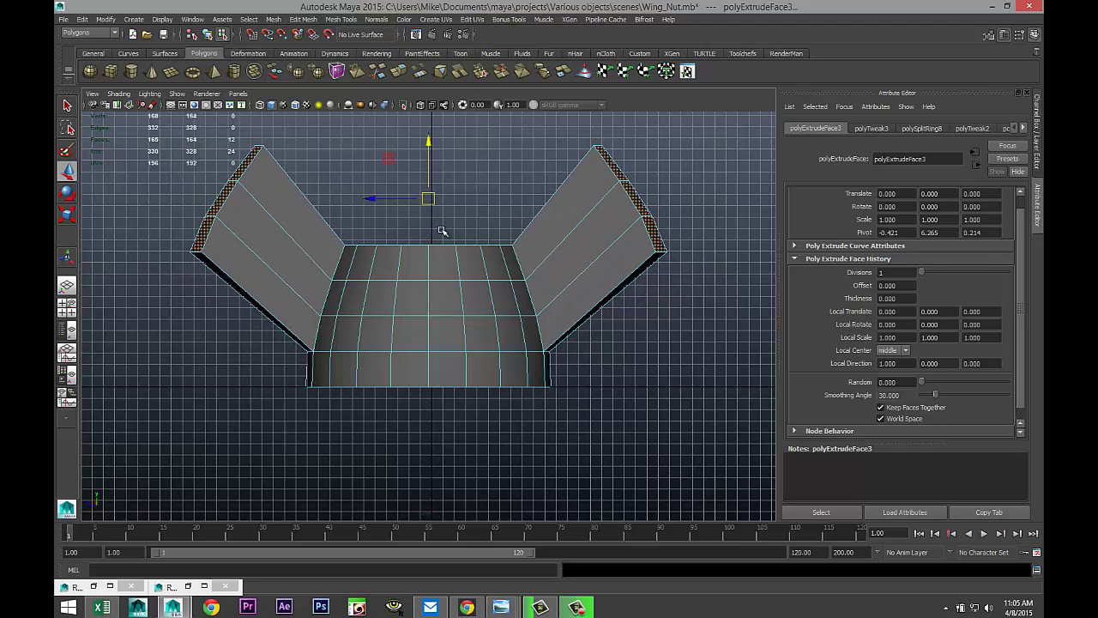
{"action": "middle_click_drag", "start_coordinate": [478, 300], "coordinate": [437, 374], "text": "alt"}
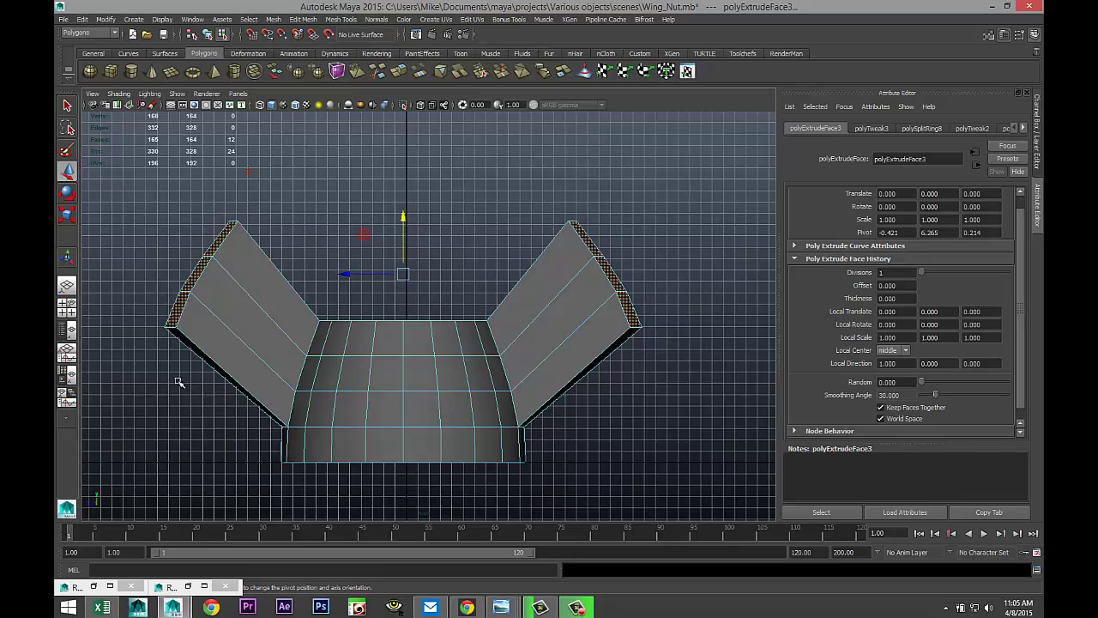
Select the middle vertex on the upper edge of both wing tips, scale the pair inward along Z and raise it slightly.
{"action": "left_click", "coordinate": [69, 324]}
{"action": "key", "text": "space"}
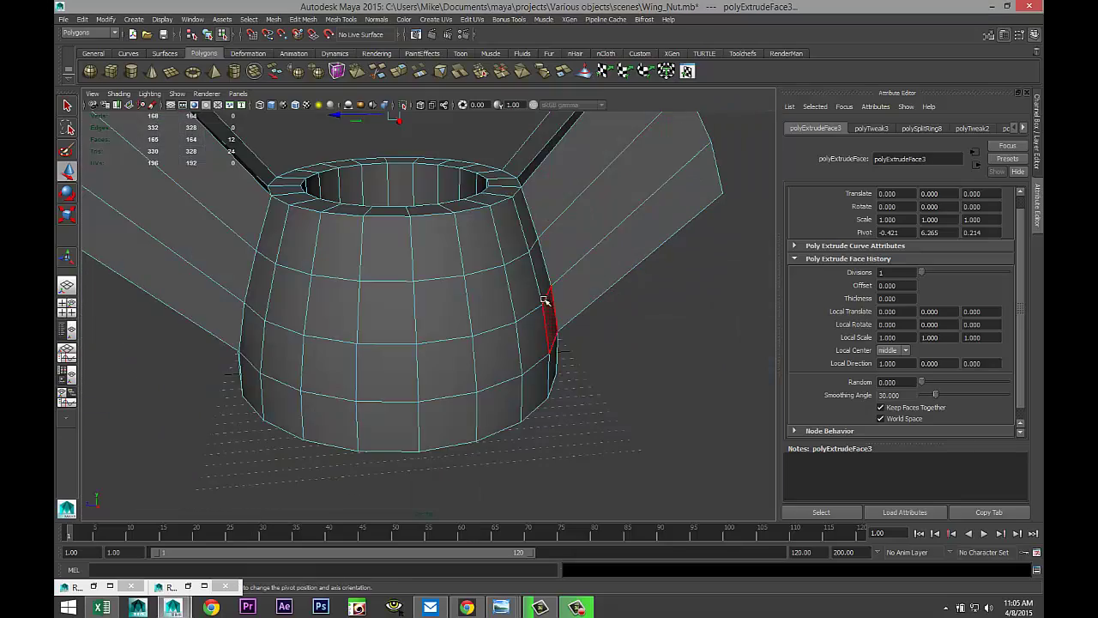
{"action": "left_click_drag", "start_coordinate": [542, 302], "coordinate": [472, 361], "text": "alt"}
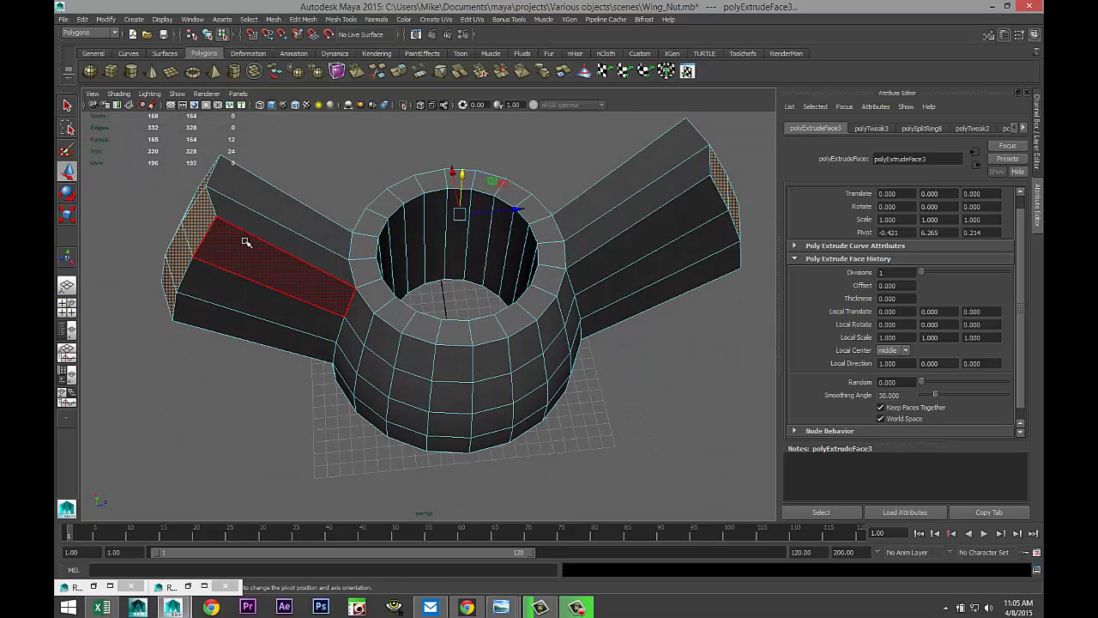
{"action": "mouse_move", "coordinate": [207, 187]}
{"action": "right_mouse_down"}
{"action": "mouse_move", "coordinate": [194, 187]}
{"action": "mouse_move", "coordinate": [204, 192]}
{"action": "right_mouse_up"}
{"action": "left_click", "coordinate": [206, 187]}
{"action": "left_click_drag", "start_coordinate": [309, 302], "coordinate": [658, 258], "text": "alt"}
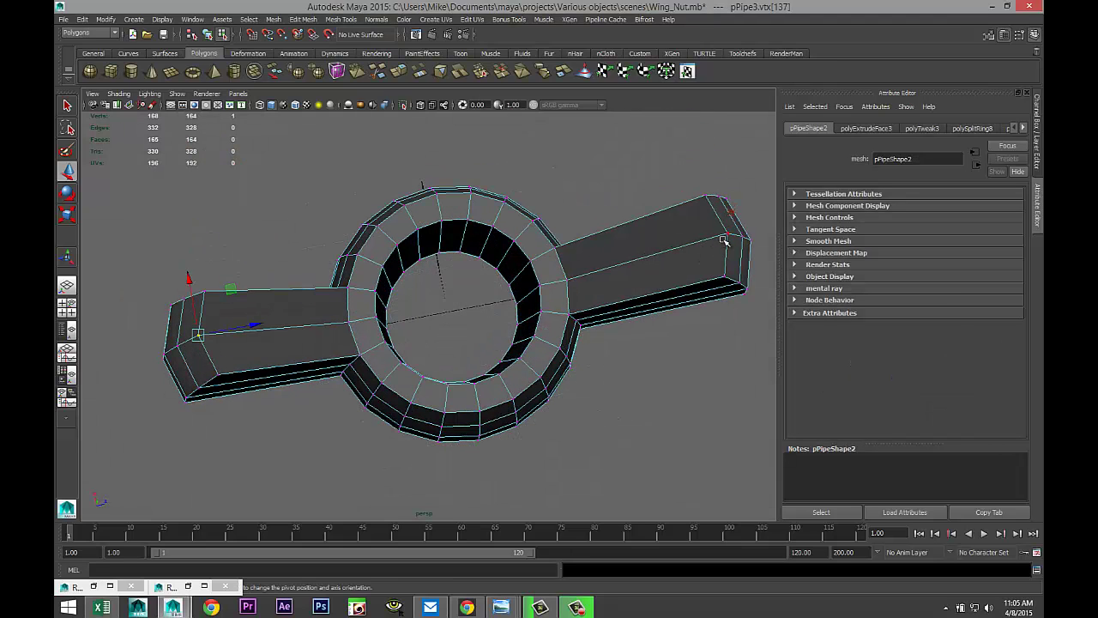
{"action": "left_click_drag", "start_coordinate": [726, 234], "coordinate": [622, 404], "text": "alt"}
{"action": "key", "text": "r"}
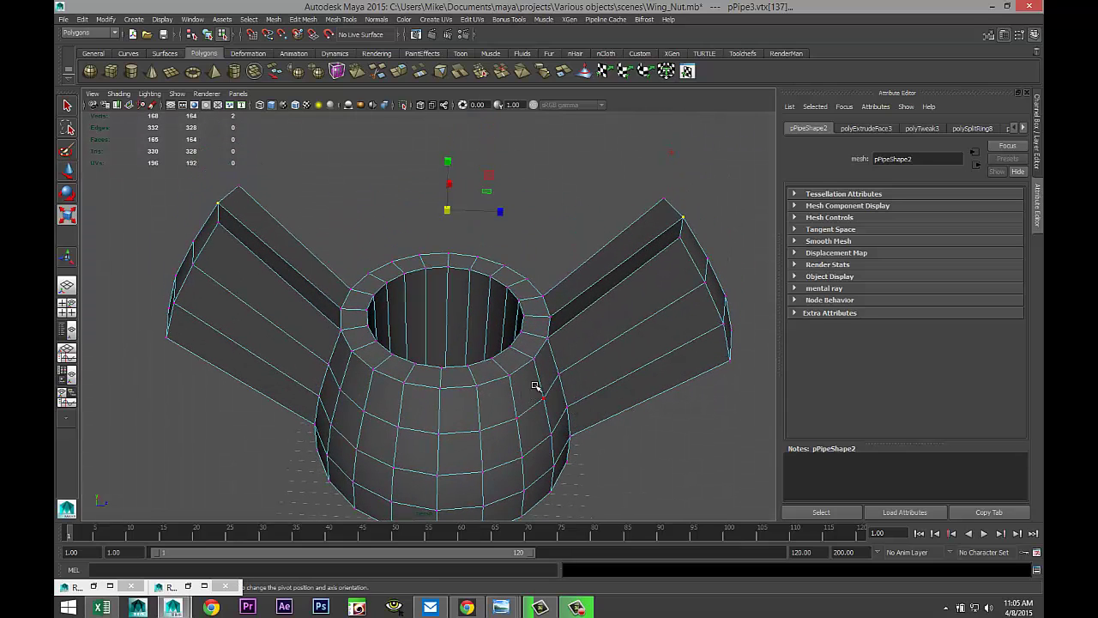
{"action": "left_click_drag", "start_coordinate": [499, 211], "coordinate": [498, 211]}
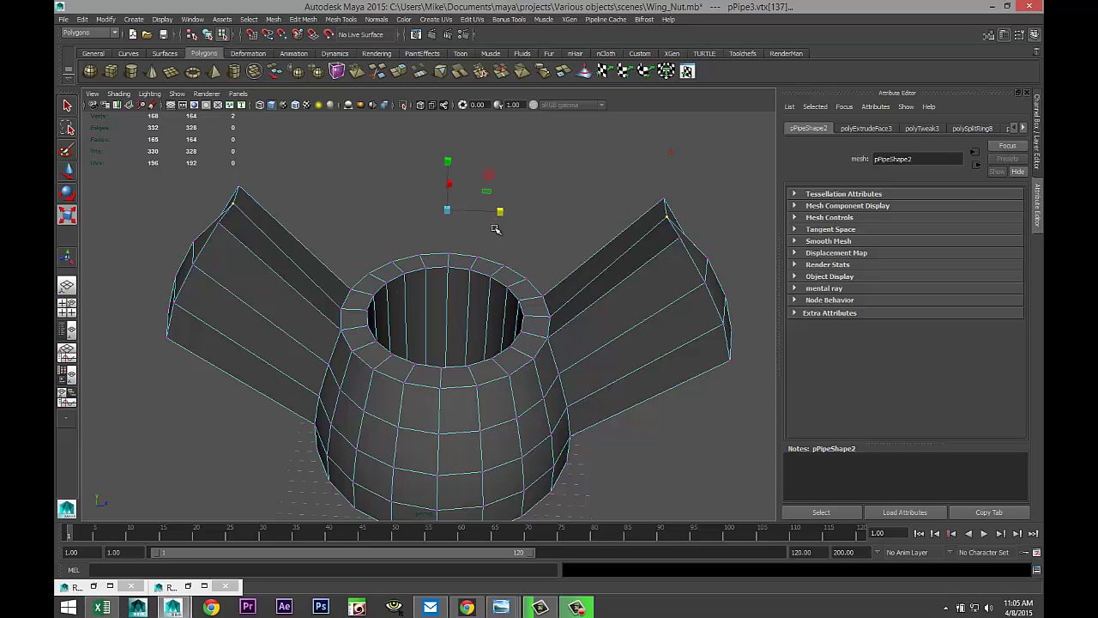
{"action": "key", "text": "w"}
{"action": "left_click_drag", "start_coordinate": [445, 155], "coordinate": [447, 149]}
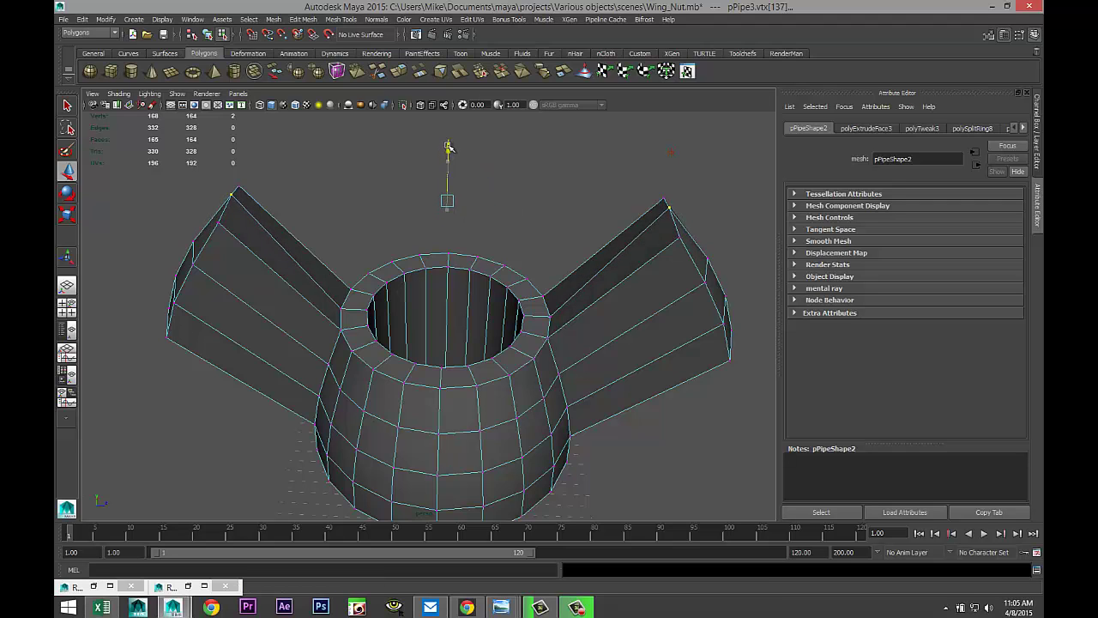
In the side view, select the second row of end vertices on both wings and scale them outward along Z.
{"action": "left_click_drag", "start_coordinate": [500, 327], "coordinate": [326, 383], "text": "alt"}
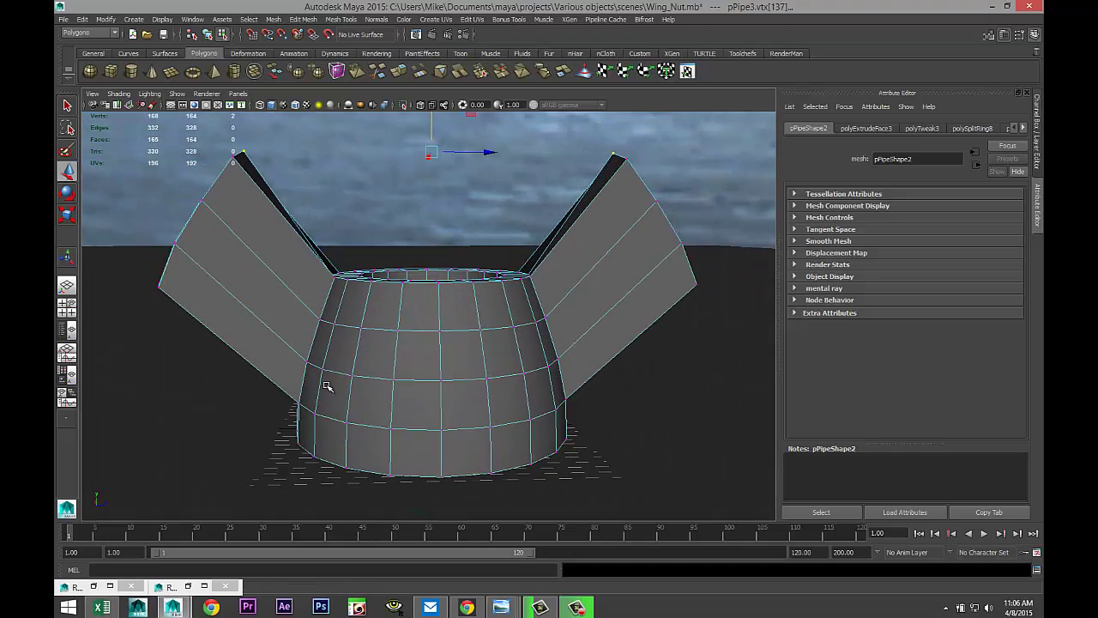
{"action": "left_click", "coordinate": [67, 308]}
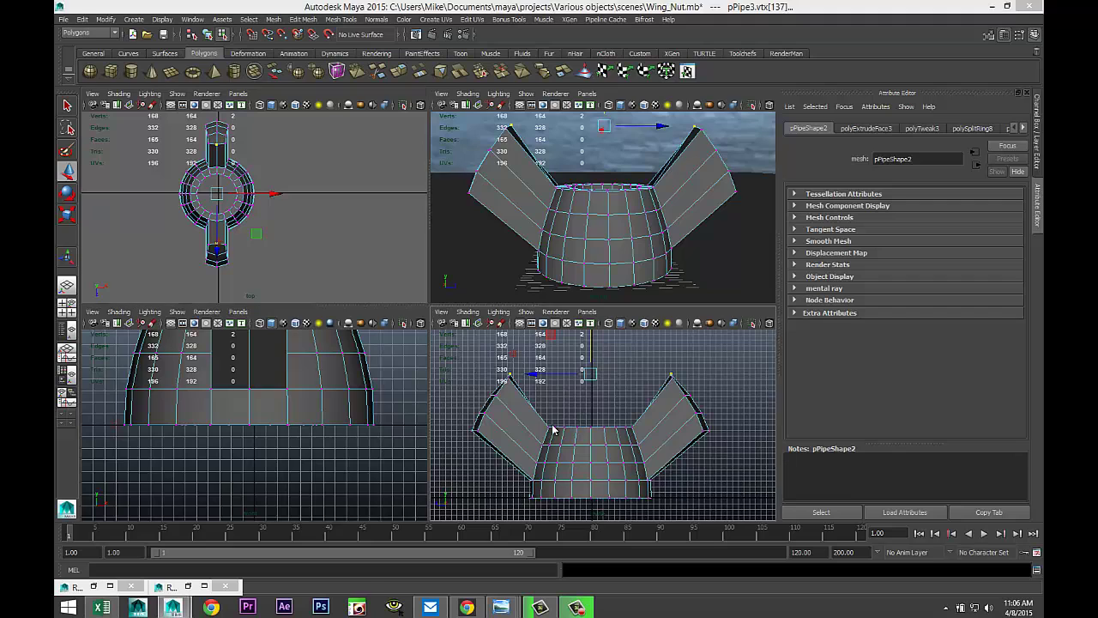
{"action": "key", "text": "space"}
{"action": "middle_click_drag", "start_coordinate": [410, 408], "coordinate": [465, 420], "text": "alt"}
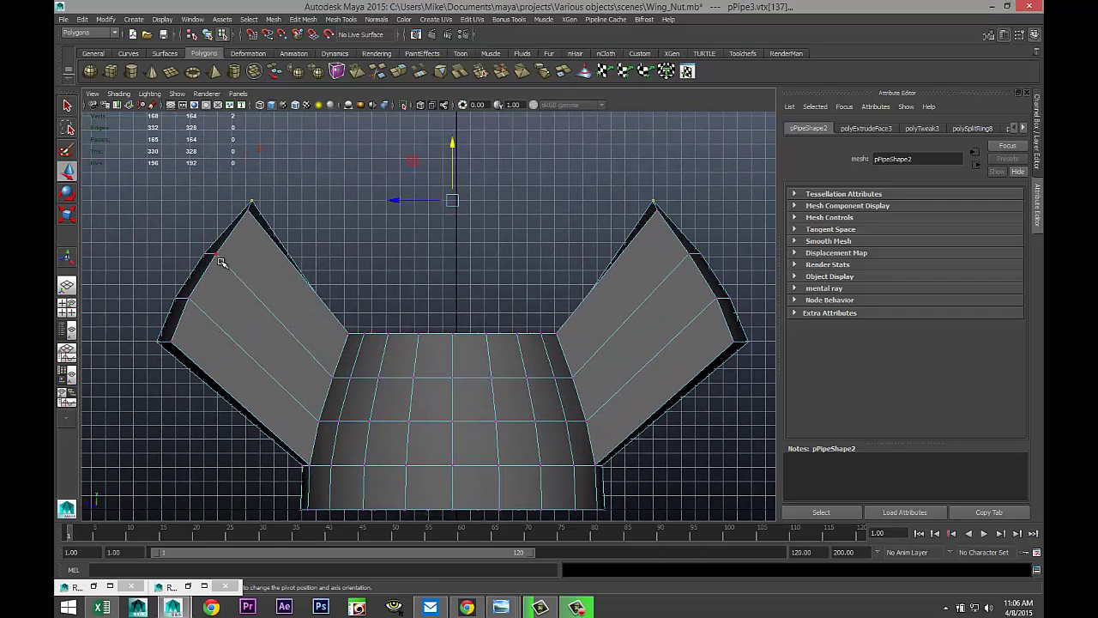
{"action": "right_click_drag", "start_coordinate": [220, 262], "coordinate": [181, 261]}
{"action": "left_click_drag", "start_coordinate": [223, 258], "coordinate": [248, 277]}
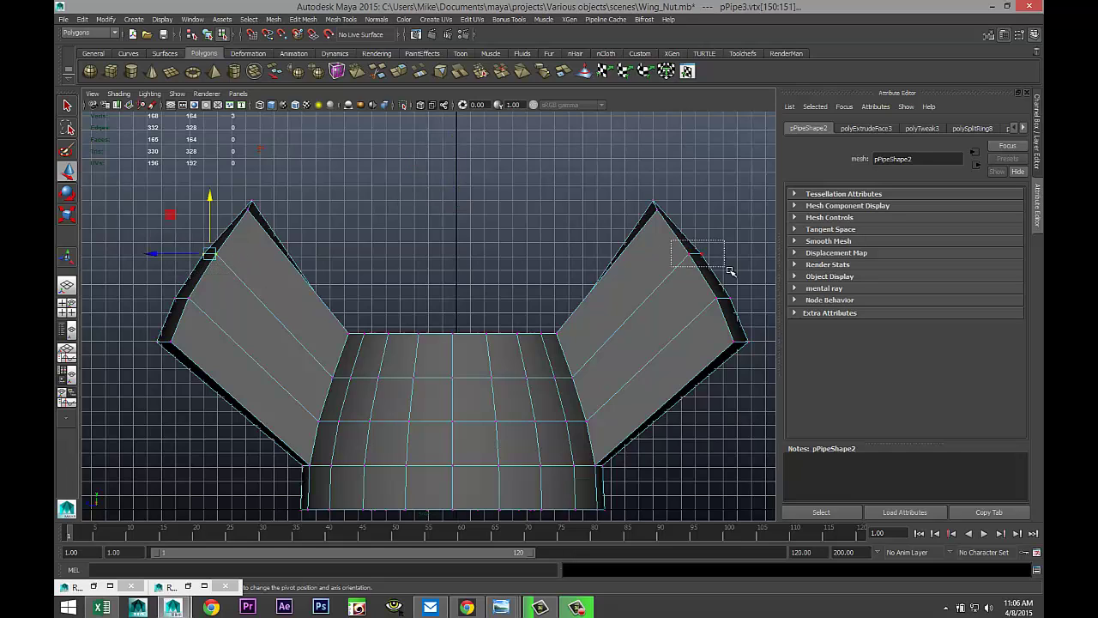
{"action": "left_click_drag", "start_coordinate": [729, 271], "coordinate": [733, 288], "text": "shift"}
{"action": "key", "text": "4"}
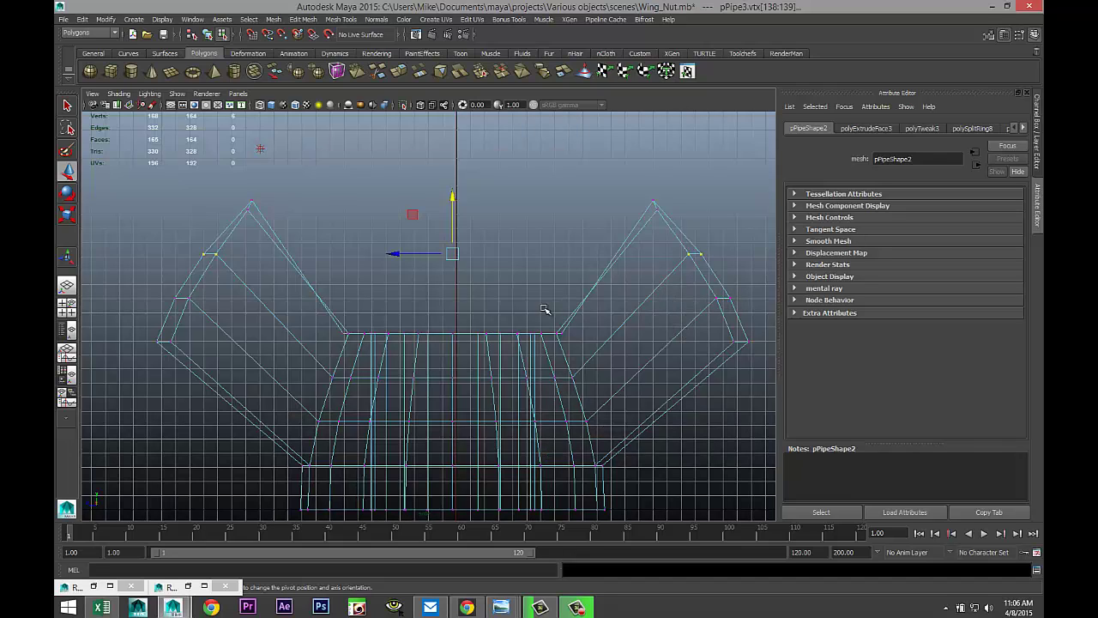
{"action": "key", "text": "r"}
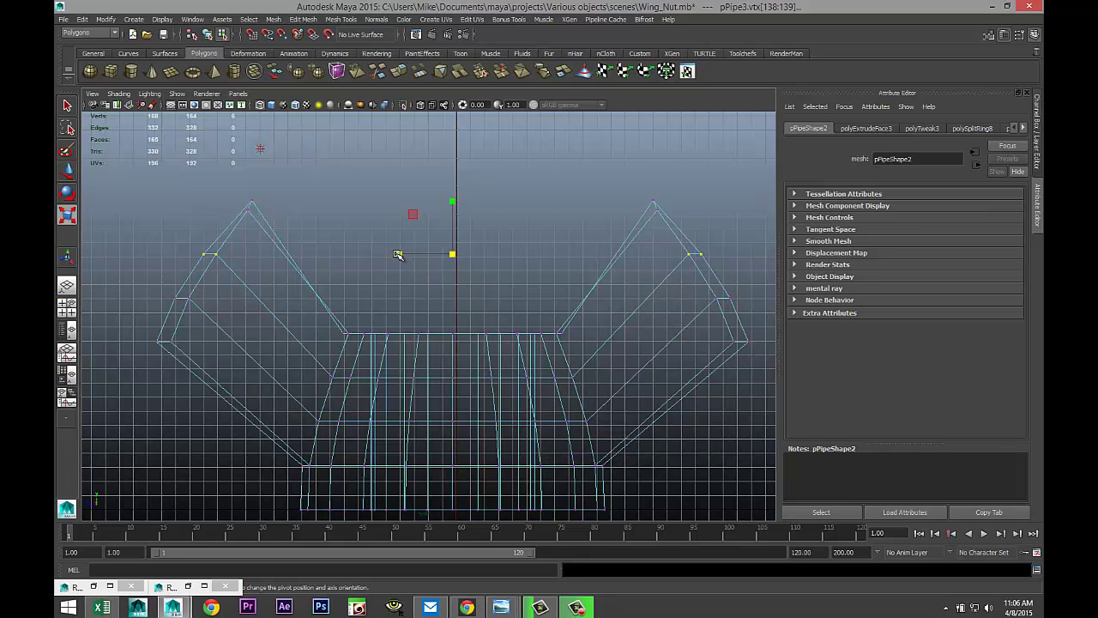
{"action": "middle_click_drag", "start_coordinate": [397, 254], "coordinate": [393, 255]}
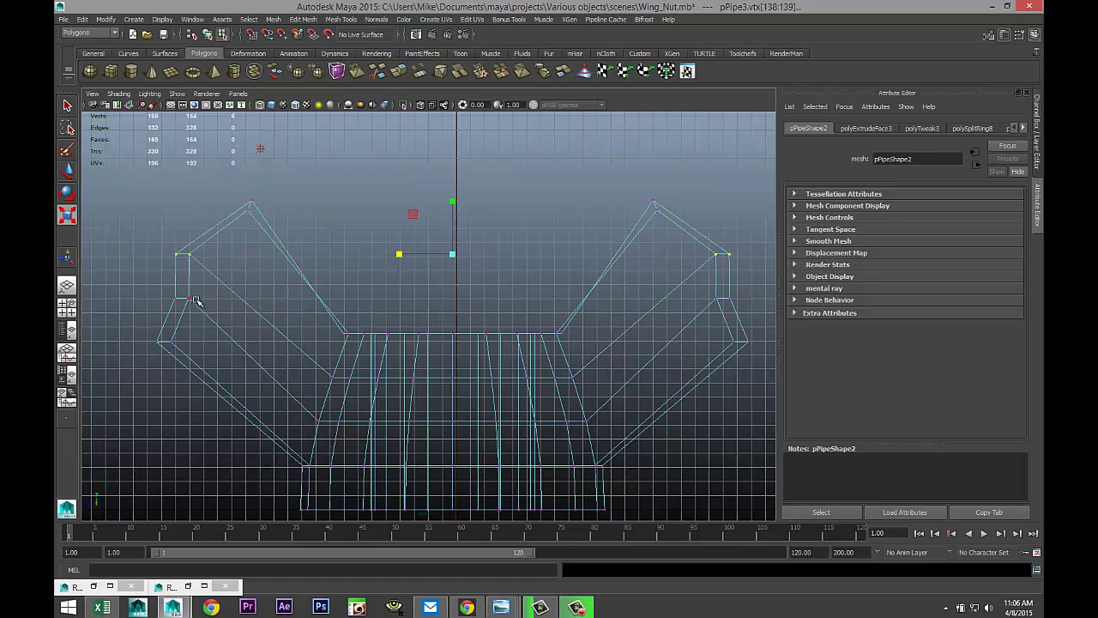
Select the third row of end vertices on both wings and scale them outward along Z to round the tips.
{"action": "left_click_drag", "start_coordinate": [151, 287], "coordinate": [206, 312]}
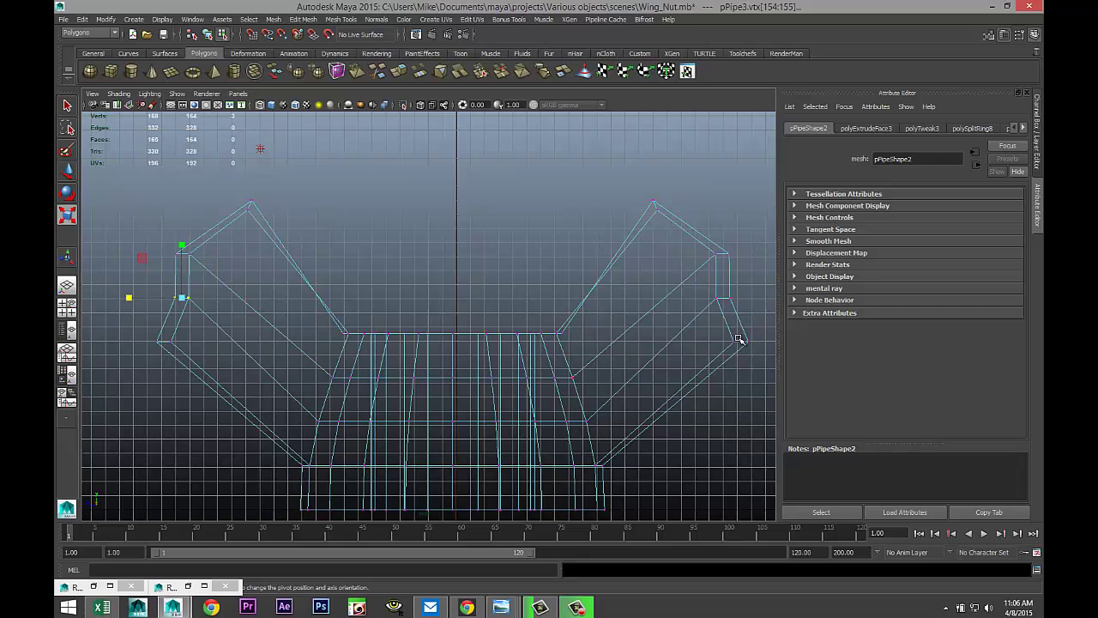
{"action": "left_click", "coordinate": [705, 295]}
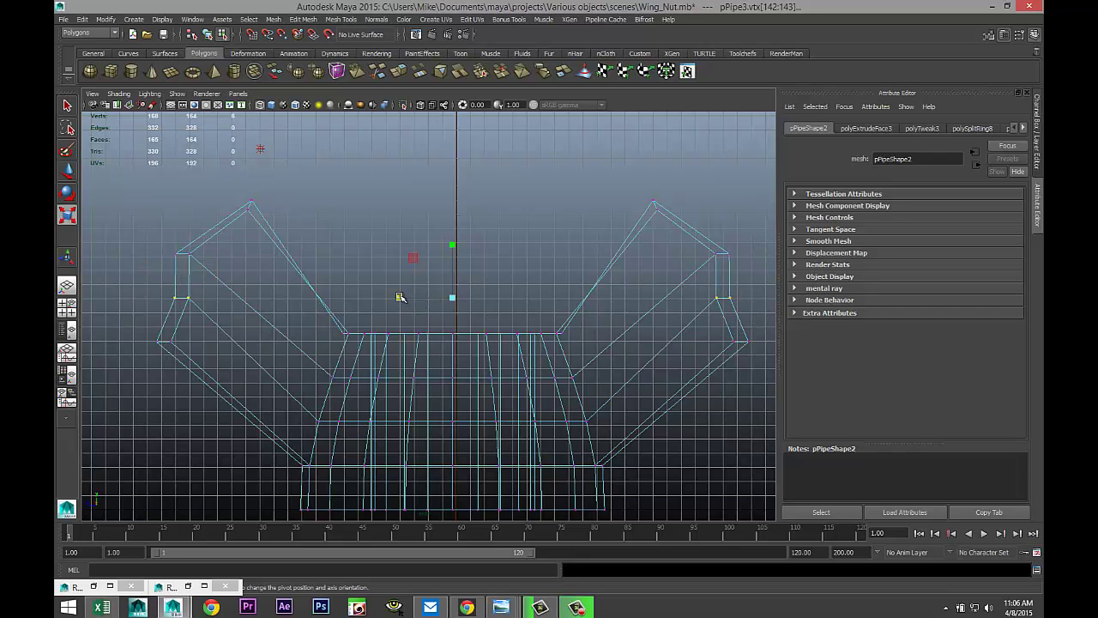
{"action": "middle_click_drag", "start_coordinate": [399, 297], "coordinate": [395, 297]}
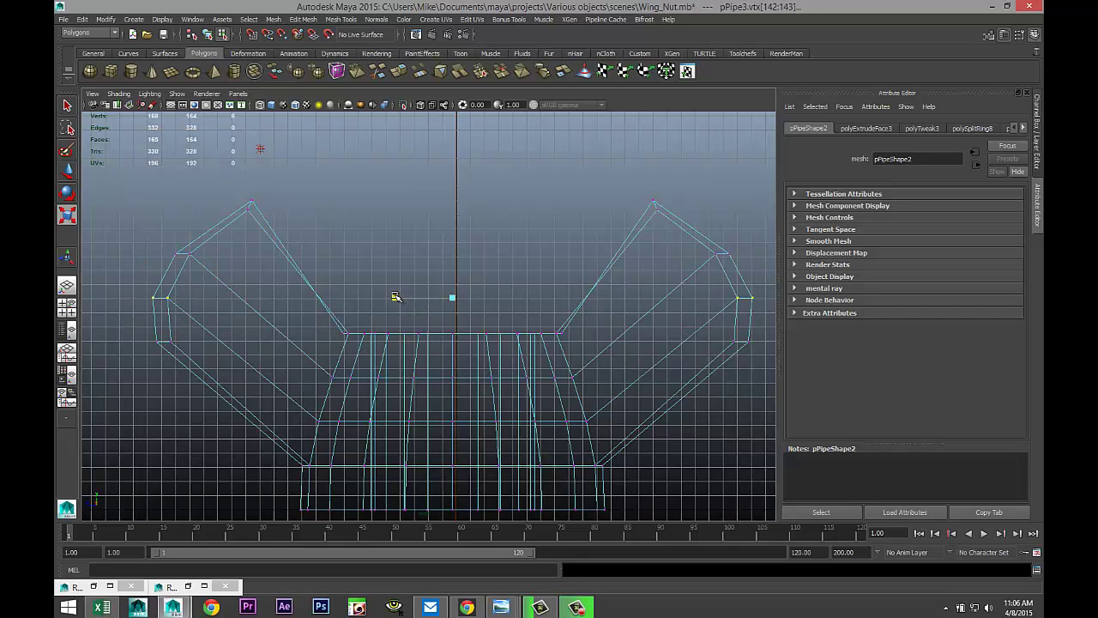
Select the topmost end vertices on both wings and lower them to flatten the upper corners of the tips.
{"action": "left_click", "coordinate": [244, 204]}
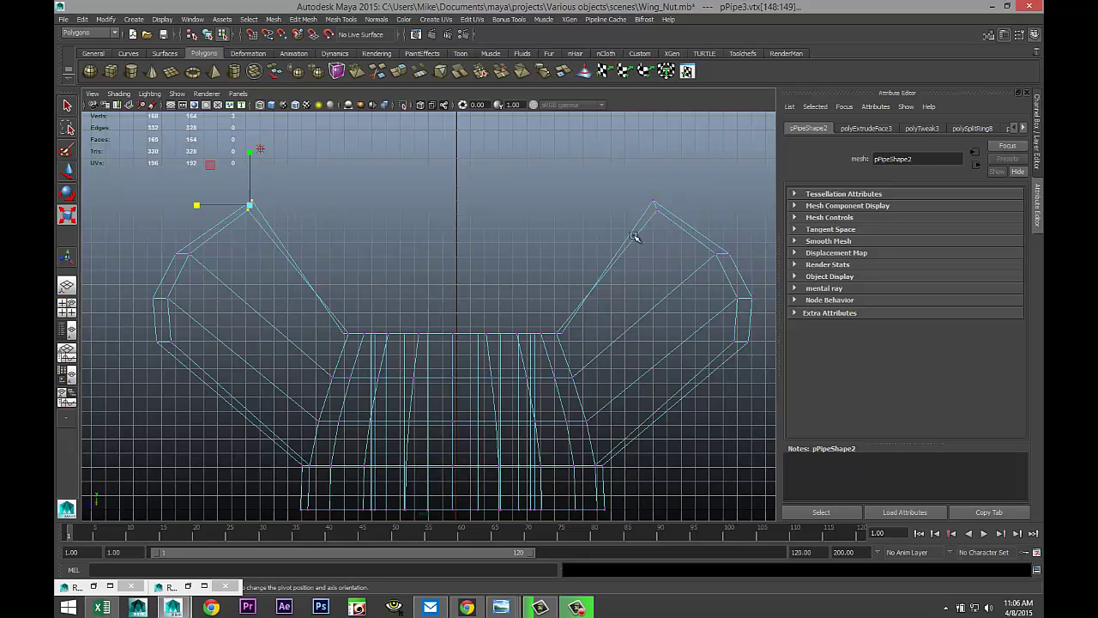
{"action": "left_click_drag", "start_coordinate": [676, 242], "coordinate": [674, 236]}
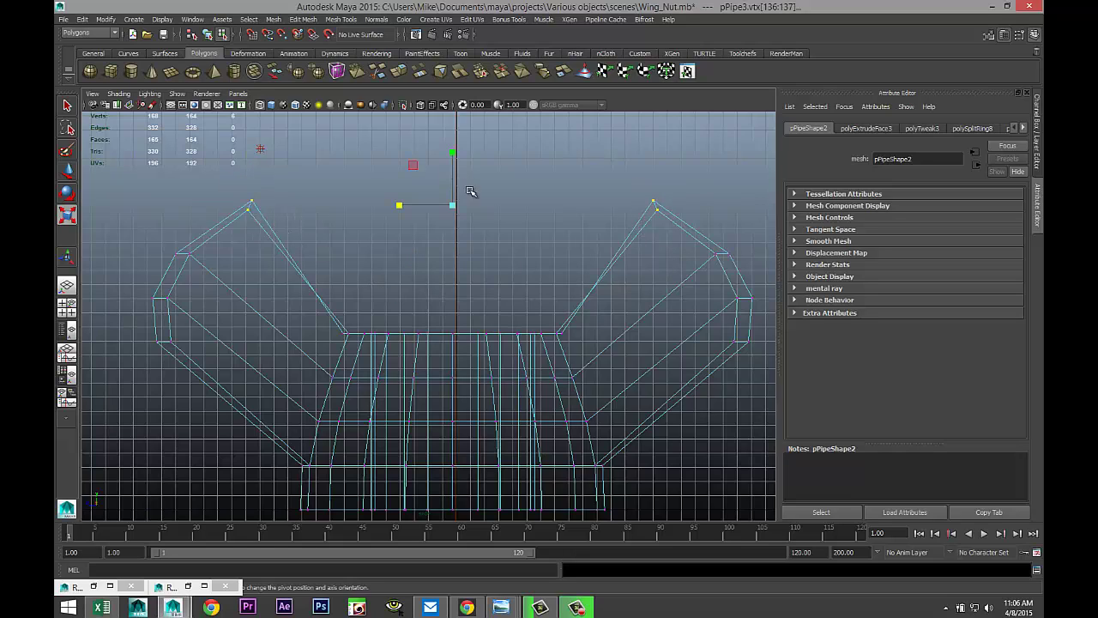
{"action": "key", "text": "w"}
{"action": "left_click_drag", "start_coordinate": [454, 150], "coordinate": [454, 183]}
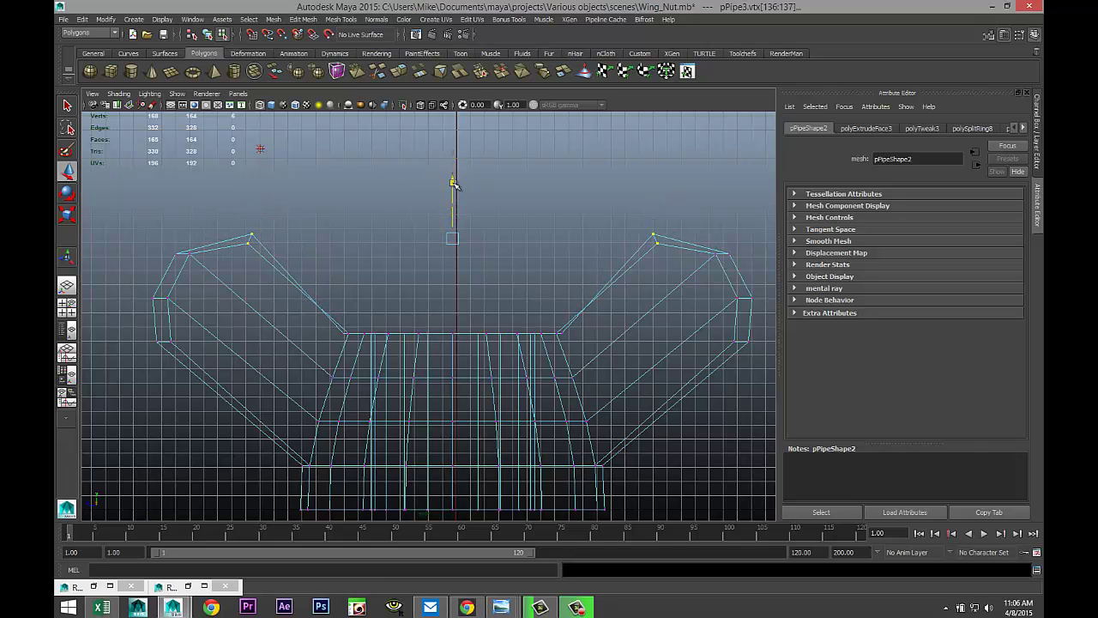
Preview the whole wing nut with mesh smoothing in the perspective view, and return it to the unsmoothed display.
{"action": "left_click", "coordinate": [66, 307]}
{"action": "key", "text": "space"}
{"action": "scroll", "coordinate": [543, 293], "scroll_direction": "up", "scroll_amount": 3}
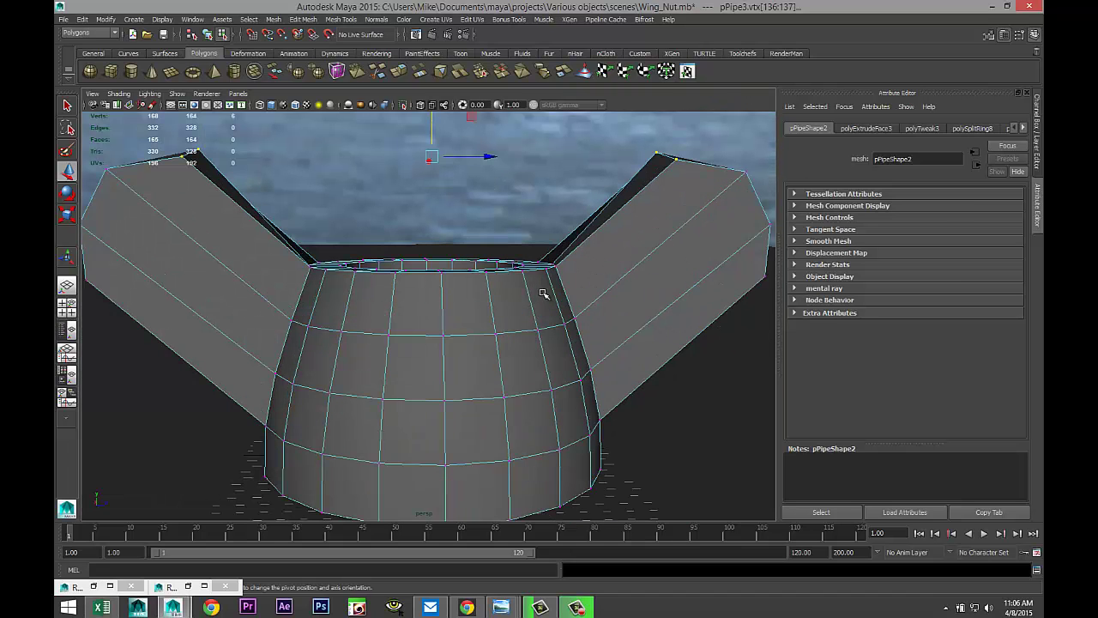
{"action": "left_click_drag", "start_coordinate": [455, 290], "coordinate": [478, 261], "text": "alt"}
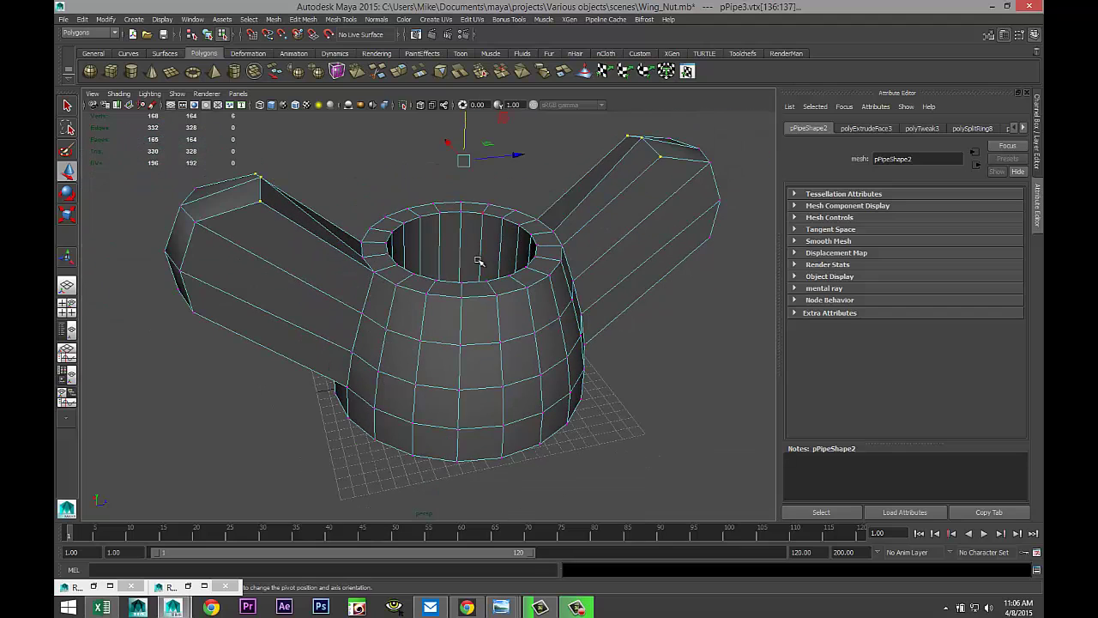
{"action": "right_click_drag", "start_coordinate": [485, 319], "coordinate": [509, 306]}
{"action": "left_click", "coordinate": [515, 320]}
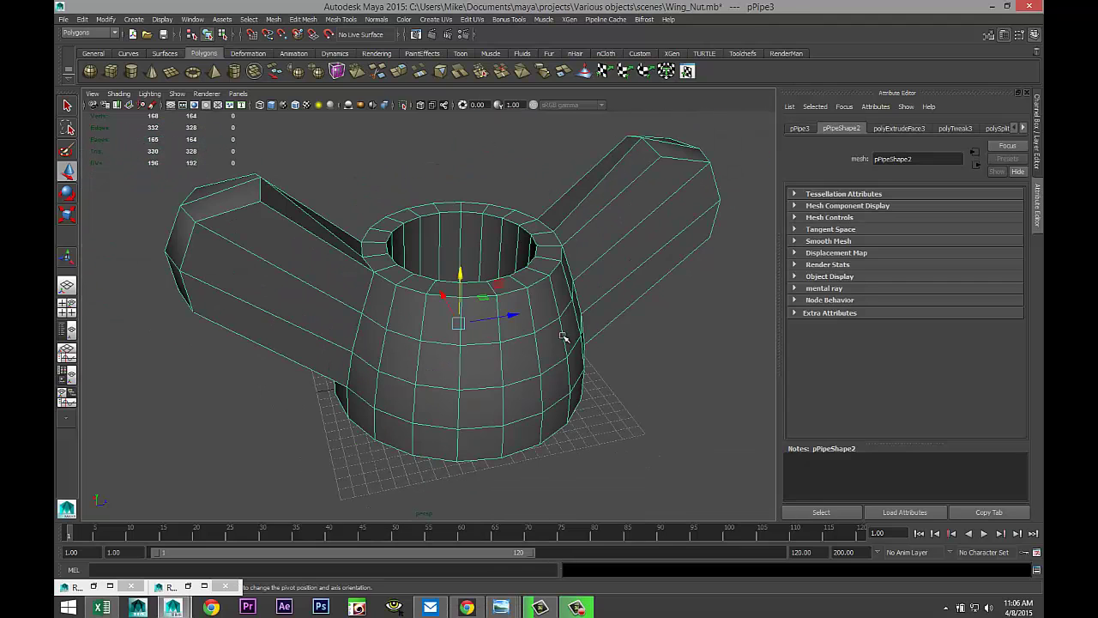
{"action": "key", "text": "3"}
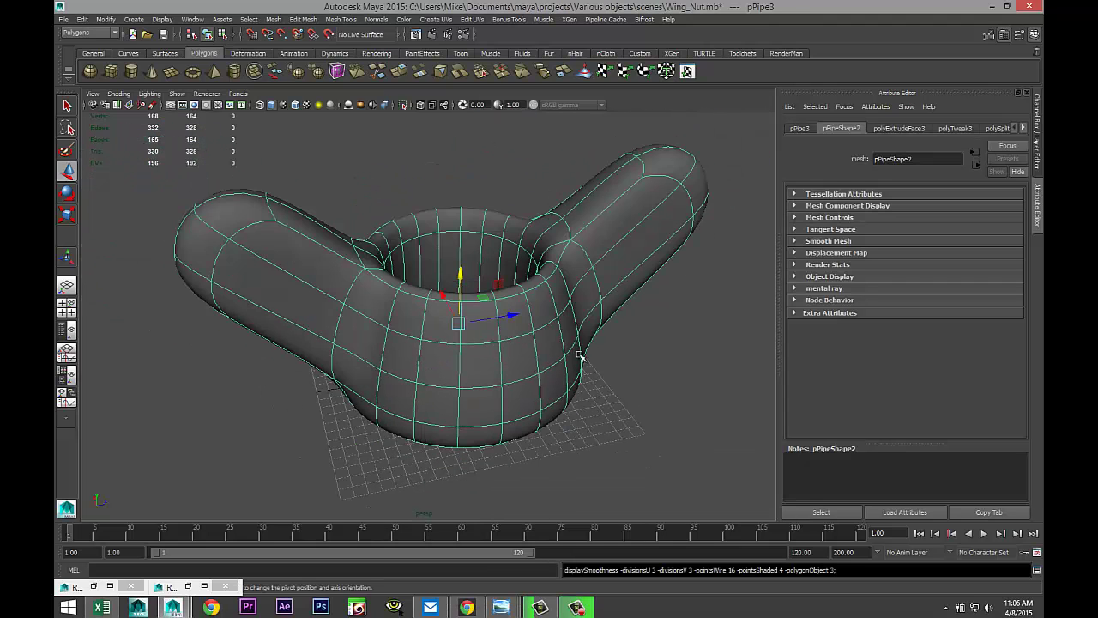
{"action": "left_click", "coordinate": [646, 376]}
{"action": "left_click_drag", "start_coordinate": [646, 375], "coordinate": [499, 403], "text": "alt"}
{"action": "left_click", "coordinate": [500, 411]}
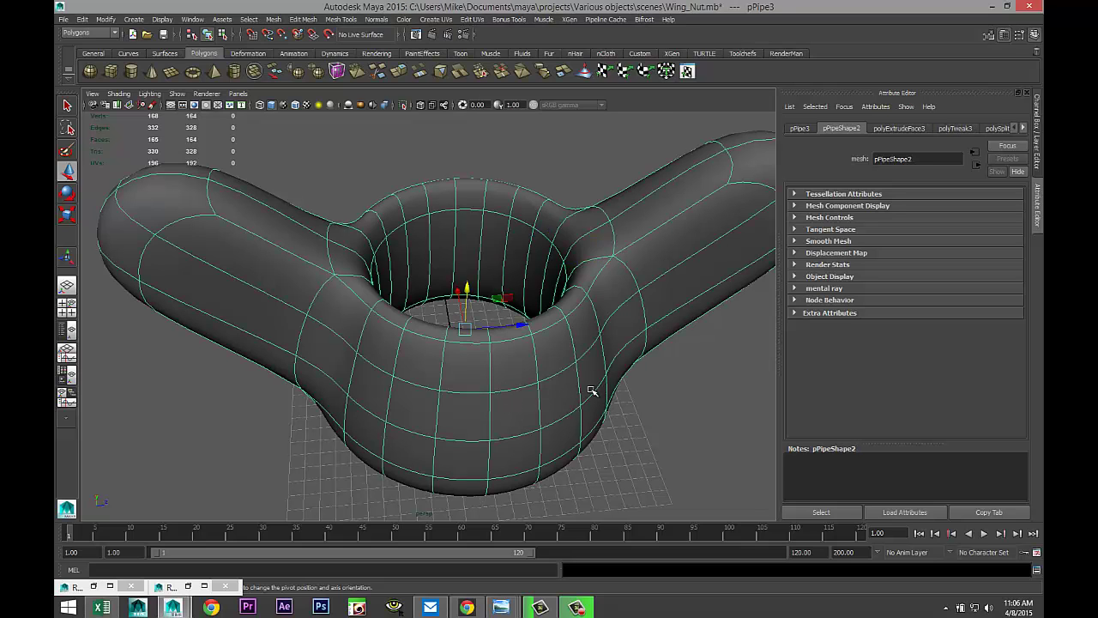
{"action": "key", "text": "1"}
{"action": "scroll", "coordinate": [588, 390], "scroll_direction": "down", "scroll_amount": 5}
{"action": "scroll", "coordinate": [498, 390], "scroll_direction": "up", "scroll_amount": 3}
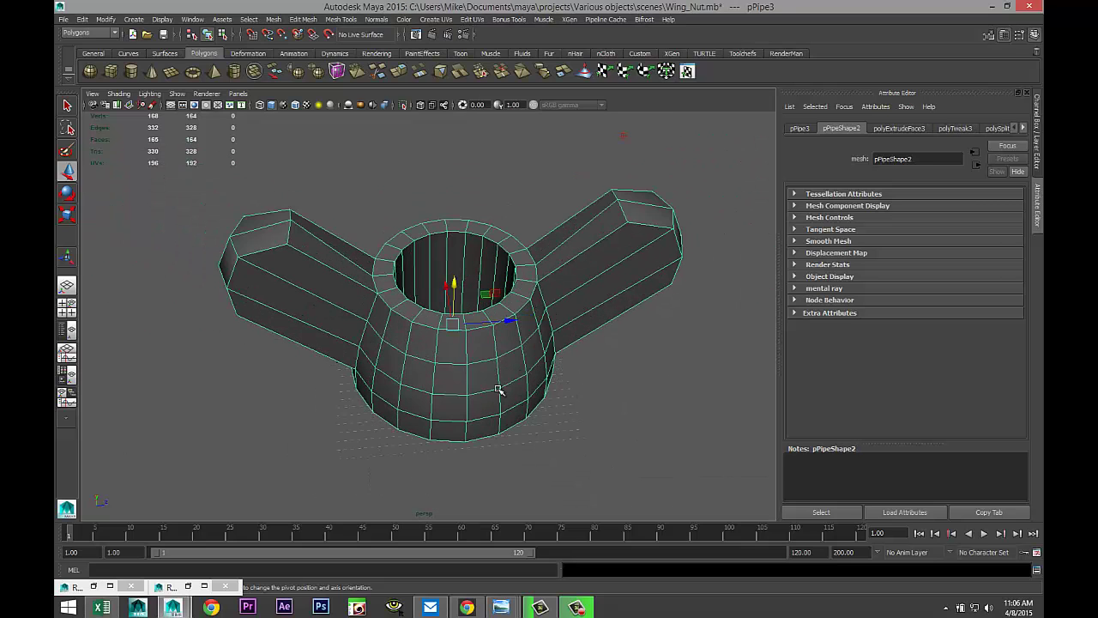
In the top view, select all end vertices of both wings, scale them down uniformly to narrow the tips, and stretch them outward along Z.
{"action": "left_click_drag", "start_coordinate": [499, 390], "coordinate": [536, 390], "text": "alt"}
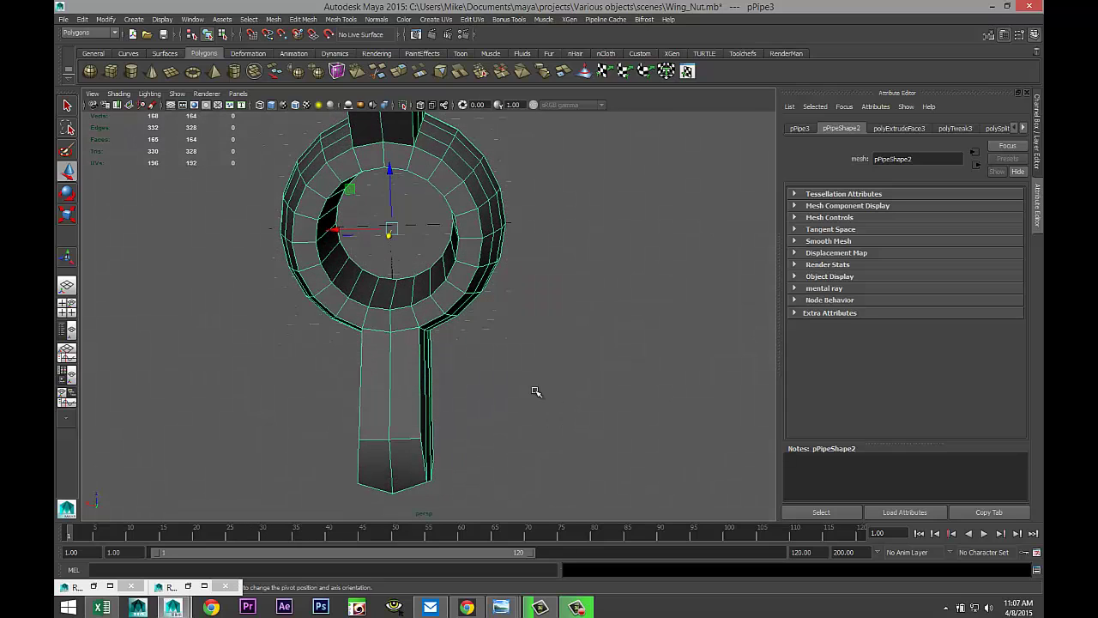
{"action": "left_click", "coordinate": [67, 307]}
{"action": "key", "text": "space"}
{"action": "right_click", "coordinate": [356, 162]}
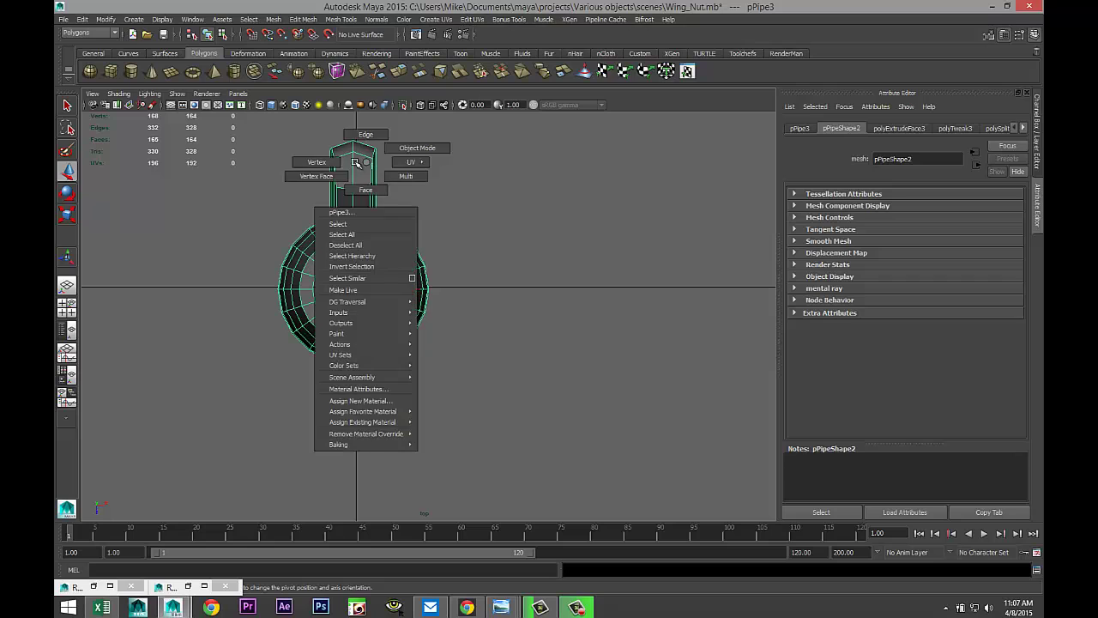
{"action": "left_click", "coordinate": [317, 163]}
{"action": "left_click_drag", "start_coordinate": [378, 154], "coordinate": [415, 200]}
{"action": "left_click_drag", "start_coordinate": [292, 378], "coordinate": [449, 487], "text": "shift"}
{"action": "key", "text": "r"}
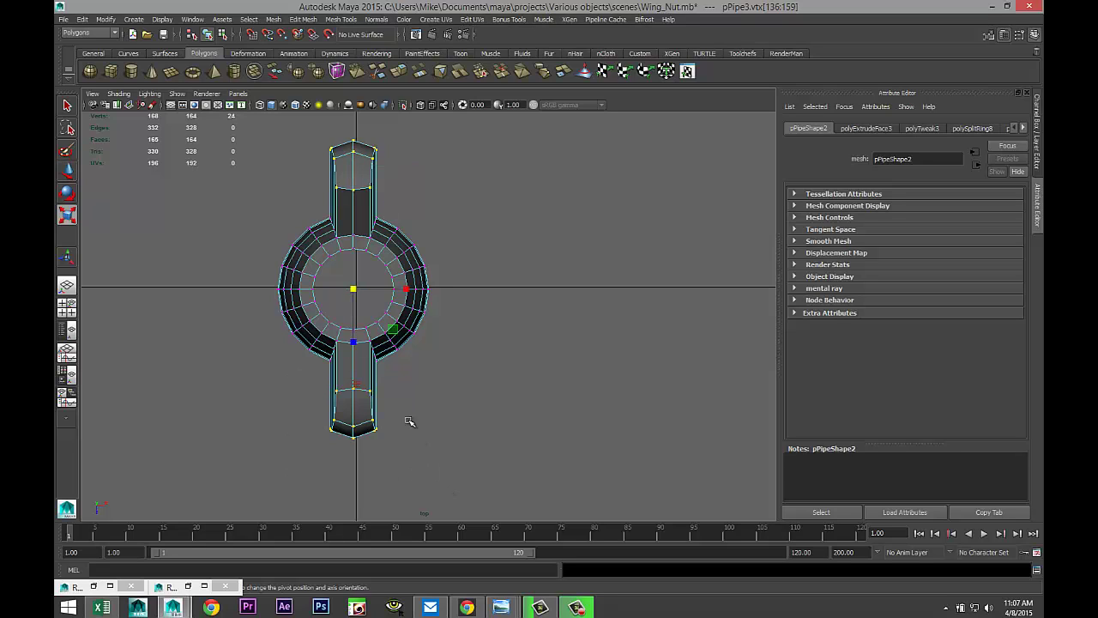
{"action": "left_click_drag", "start_coordinate": [352, 289], "coordinate": [349, 290]}
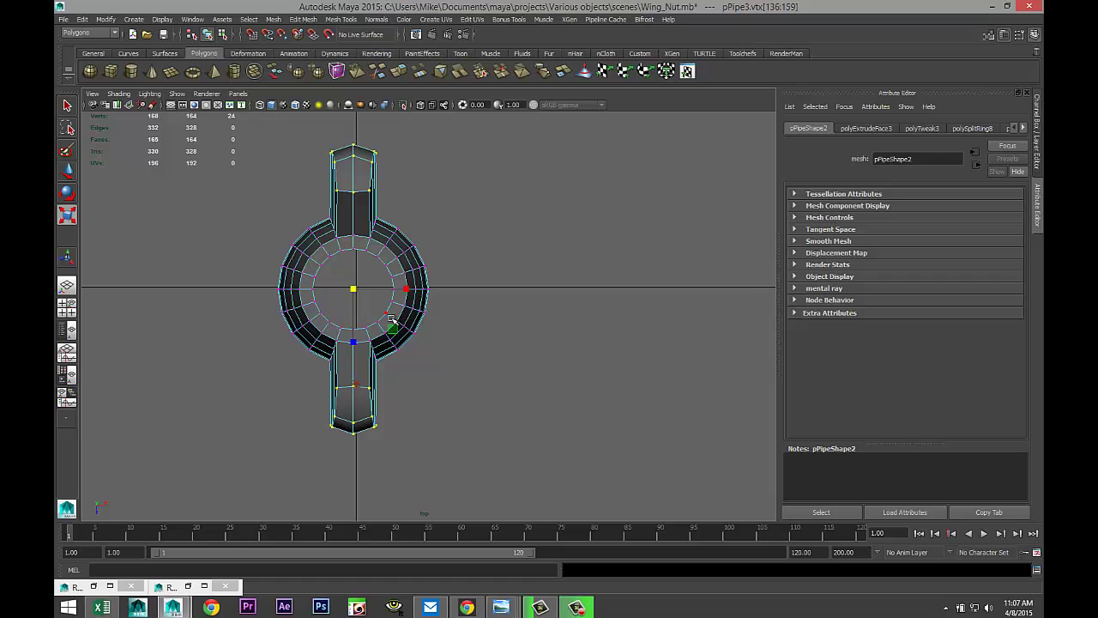
{"action": "mouse_move", "coordinate": [352, 289]}
{"action": "left_mouse_down"}
{"action": "mouse_move", "coordinate": [331, 286]}
{"action": "mouse_move", "coordinate": [336, 294]}
{"action": "left_mouse_up"}
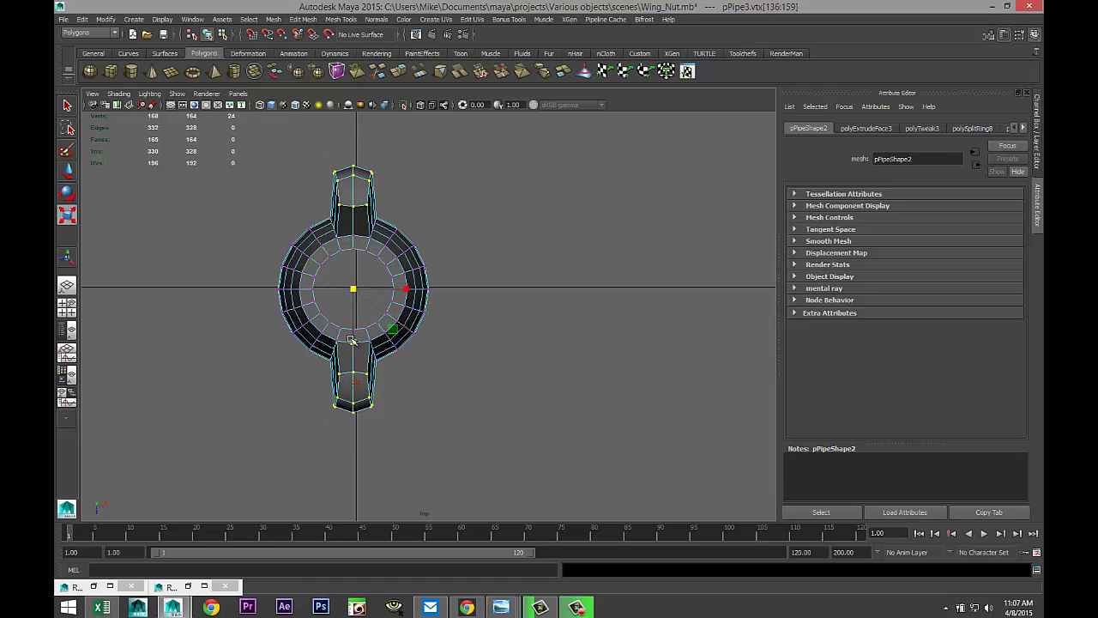
{"action": "left_click_drag", "start_coordinate": [351, 341], "coordinate": [352, 350]}
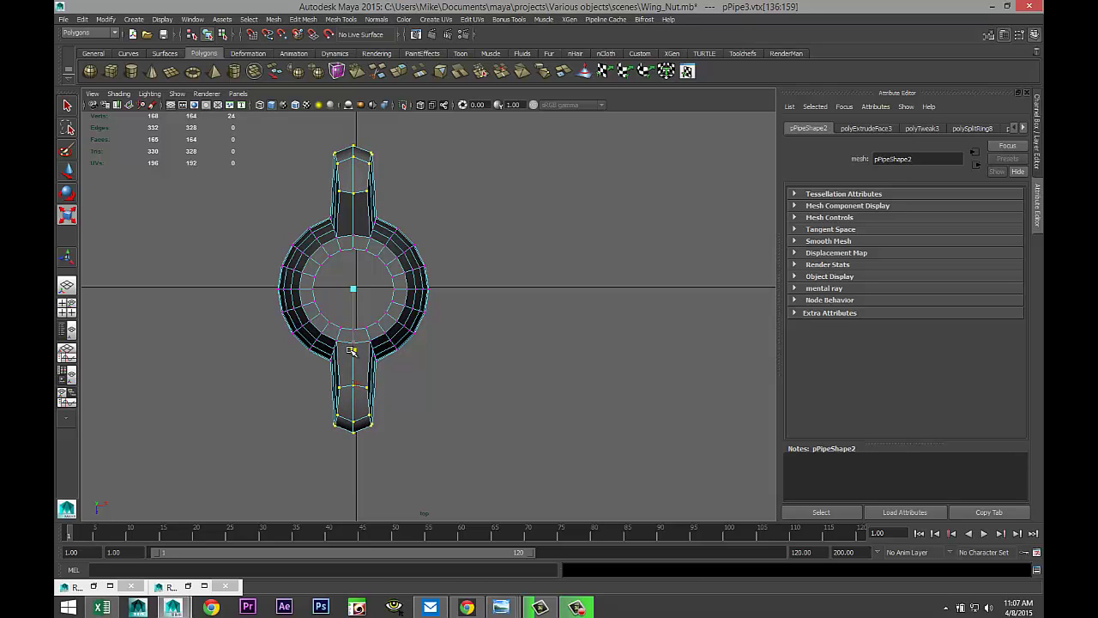
In the perspective view, select the middle vertex on the upper inner edge of both wing tips and lower the pair slightly.
{"action": "left_click", "coordinate": [67, 306]}
{"action": "key", "text": "space"}
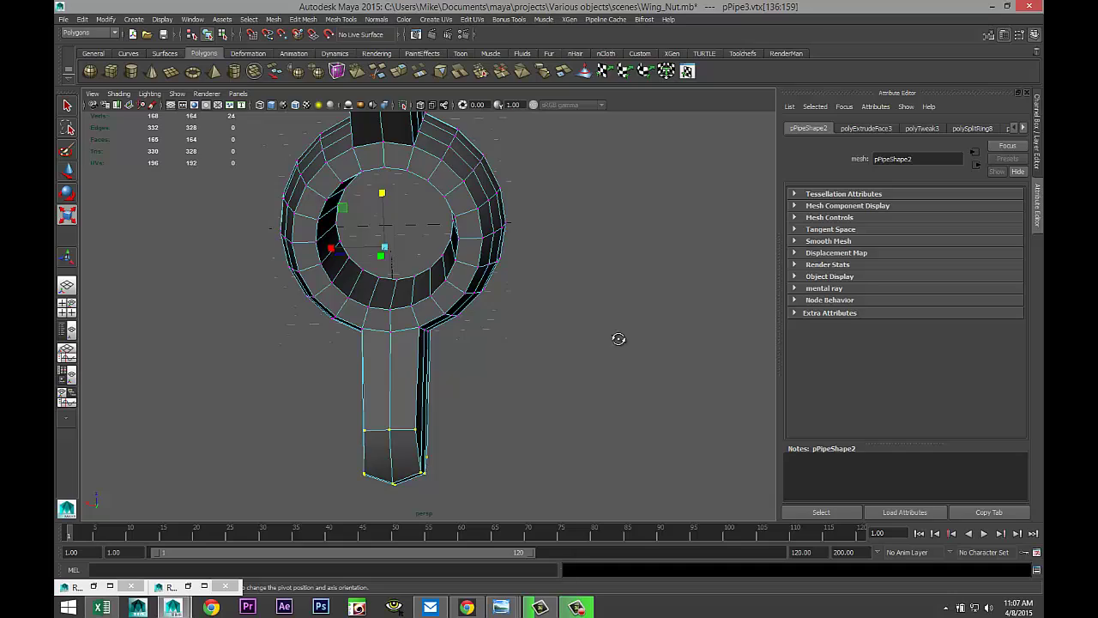
{"action": "left_click_drag", "start_coordinate": [617, 338], "coordinate": [460, 258], "text": "alt"}
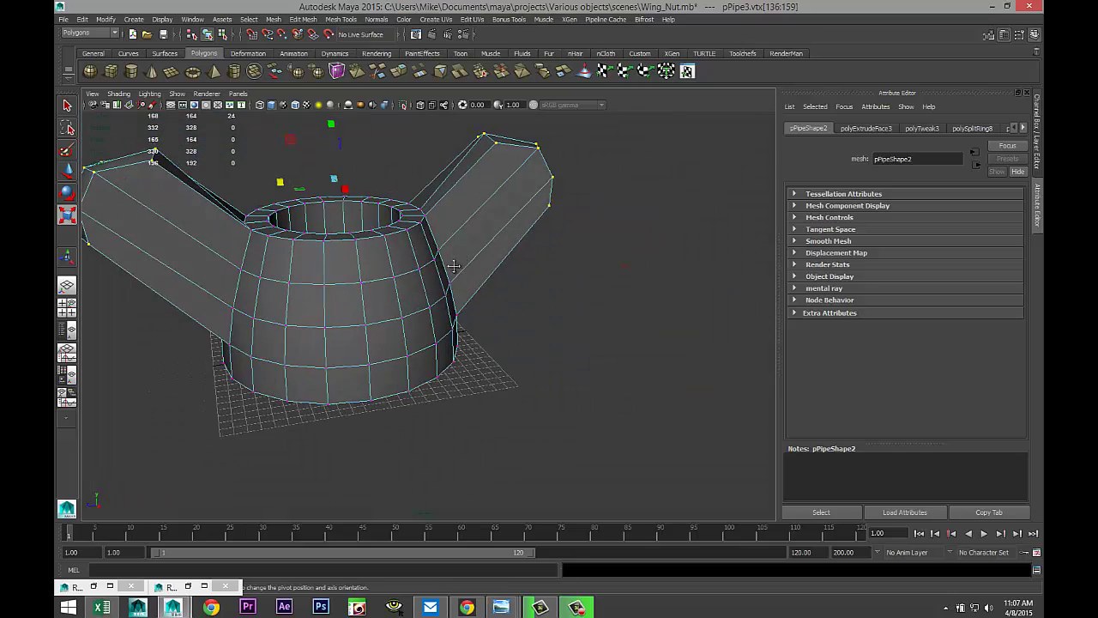
{"action": "middle_click_drag", "start_coordinate": [460, 258], "coordinate": [536, 356], "text": "alt"}
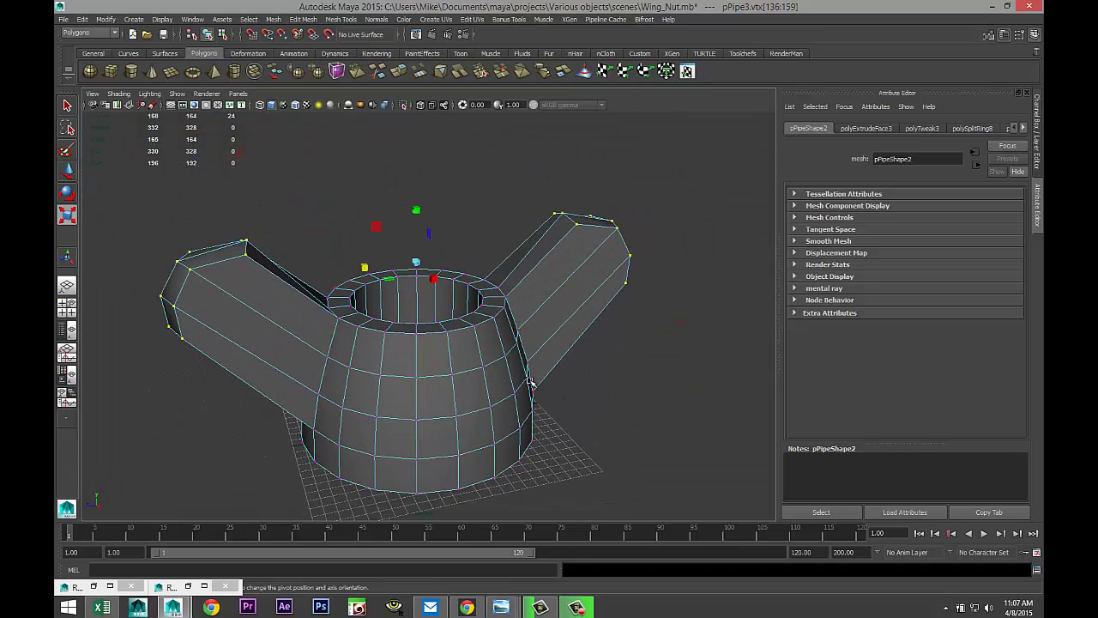
{"action": "left_click", "coordinate": [530, 383]}
{"action": "left_click_drag", "start_coordinate": [573, 403], "coordinate": [559, 390], "text": "alt"}
{"action": "middle_click_drag", "start_coordinate": [559, 390], "coordinate": [566, 409], "text": "alt"}
{"action": "scroll", "coordinate": [567, 403], "scroll_direction": "up", "scroll_amount": 3}
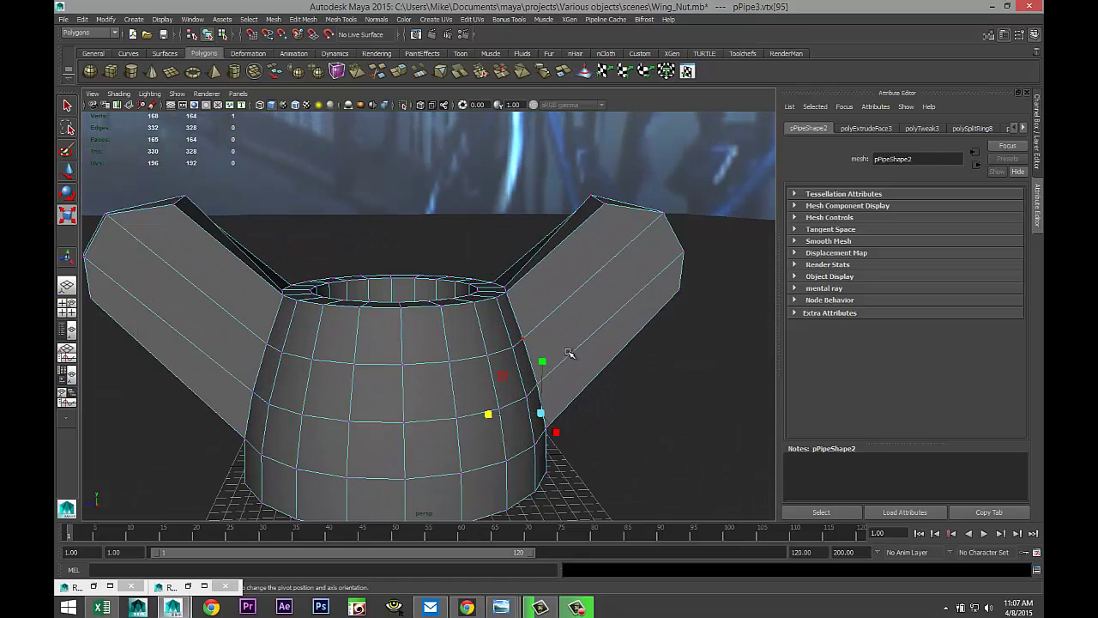
{"action": "mouse_move", "coordinate": [568, 352]}
{"action": "left_mouse_down", "text": "alt"}
{"action": "mouse_move", "coordinate": [556, 427]}
{"action": "mouse_move", "coordinate": [571, 353]}
{"action": "left_mouse_up", "text": "alt"}
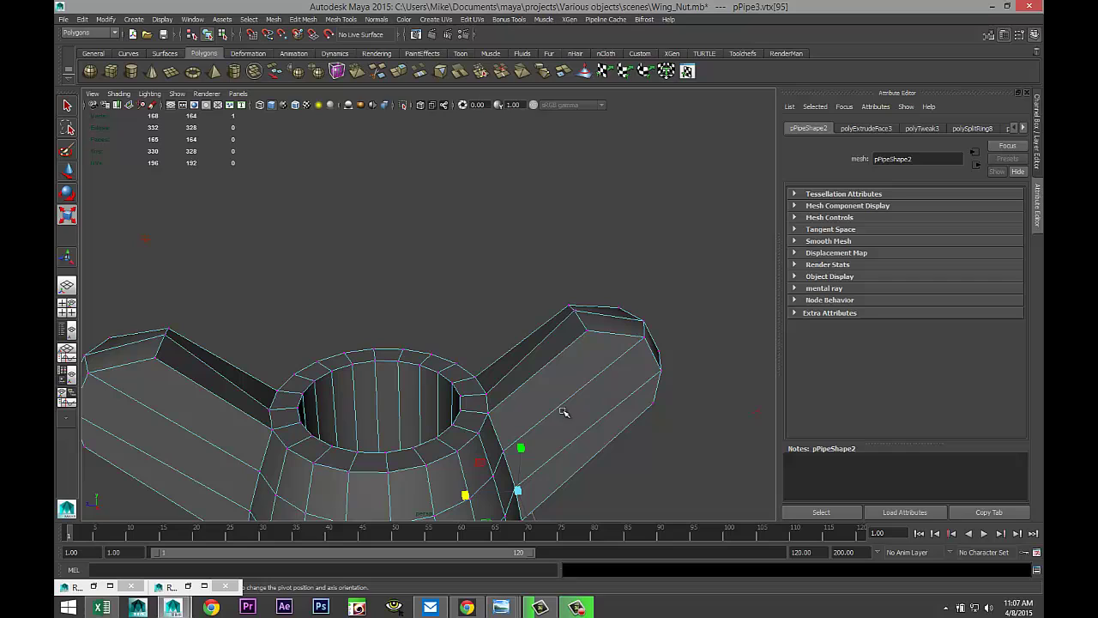
{"action": "left_click", "coordinate": [575, 312]}
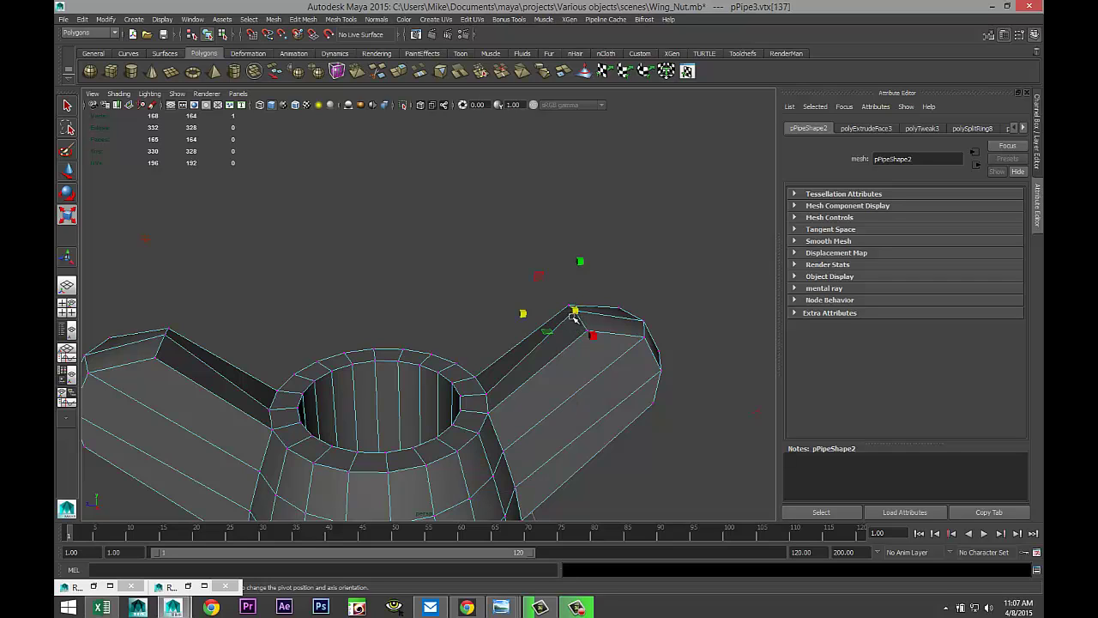
{"action": "left_click", "coordinate": [167, 337], "text": "shift"}
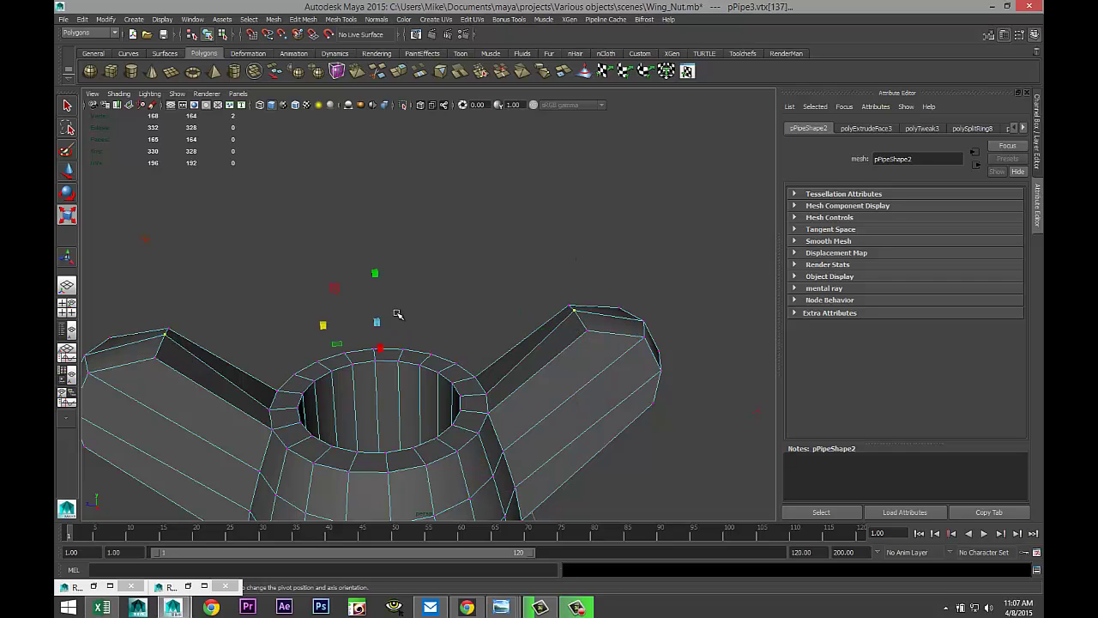
{"action": "key", "text": "w"}
{"action": "left_click_drag", "start_coordinate": [374, 273], "coordinate": [376, 283]}
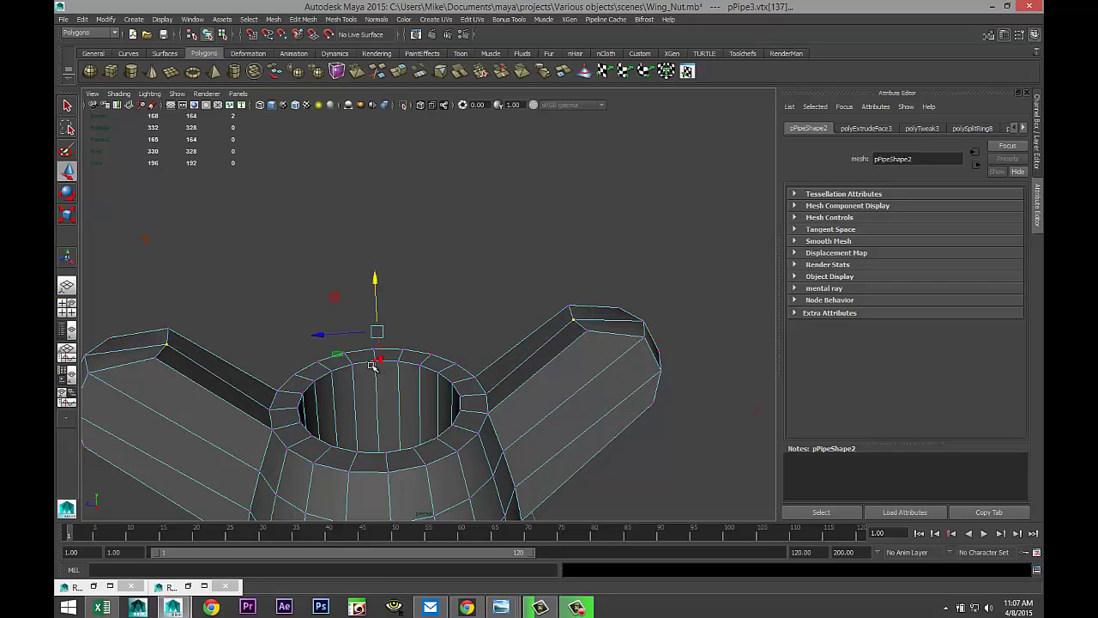
Scale the selected pair of middle wing-tip vertices slightly outward along Z.
{"action": "key", "text": "r"}
{"action": "left_click_drag", "start_coordinate": [319, 334], "coordinate": [323, 334]}
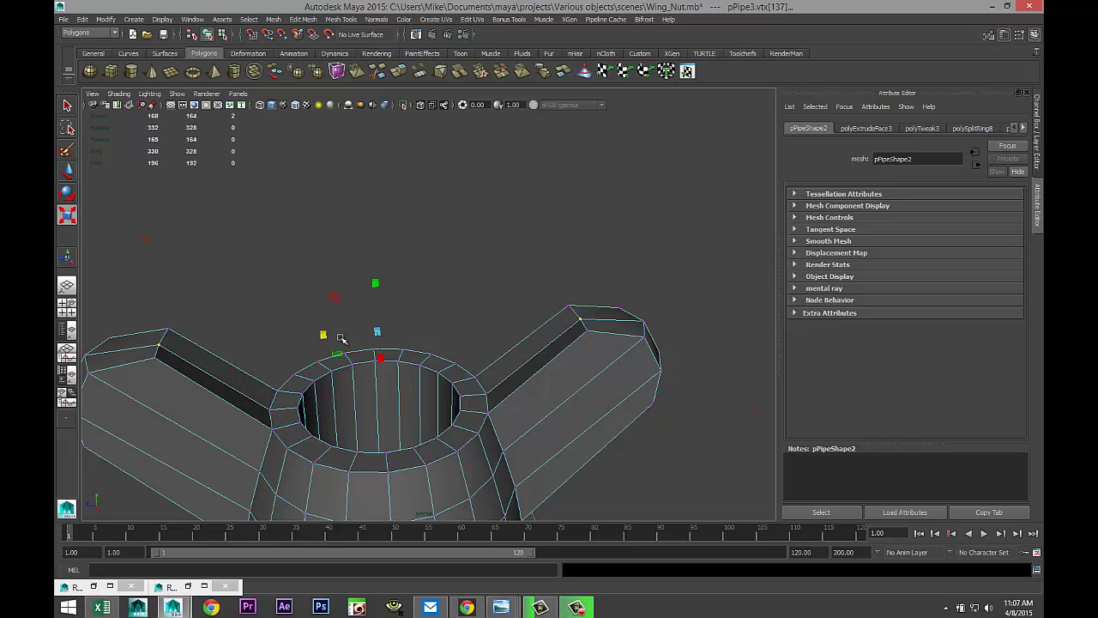
{"action": "scroll", "coordinate": [397, 354], "scroll_direction": "down", "scroll_amount": 3}
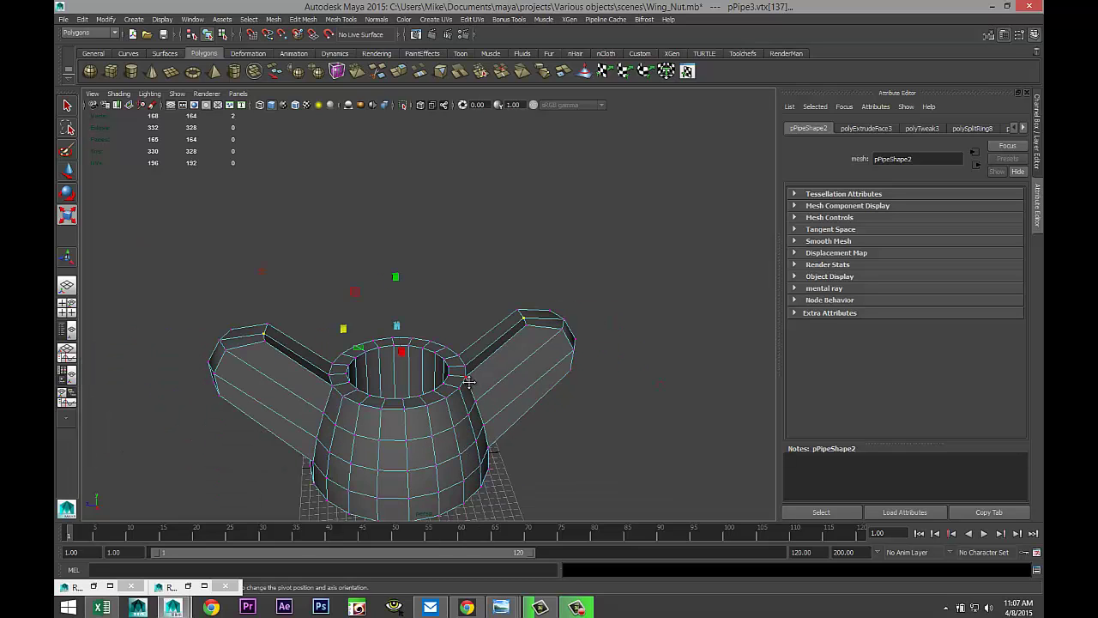
Set the Insert Edge Loop Tool to Equal distance from edge and insert a loop around the body just below the outer top rim.
{"action": "middle_click_drag", "start_coordinate": [468, 380], "coordinate": [489, 305], "text": "alt"}
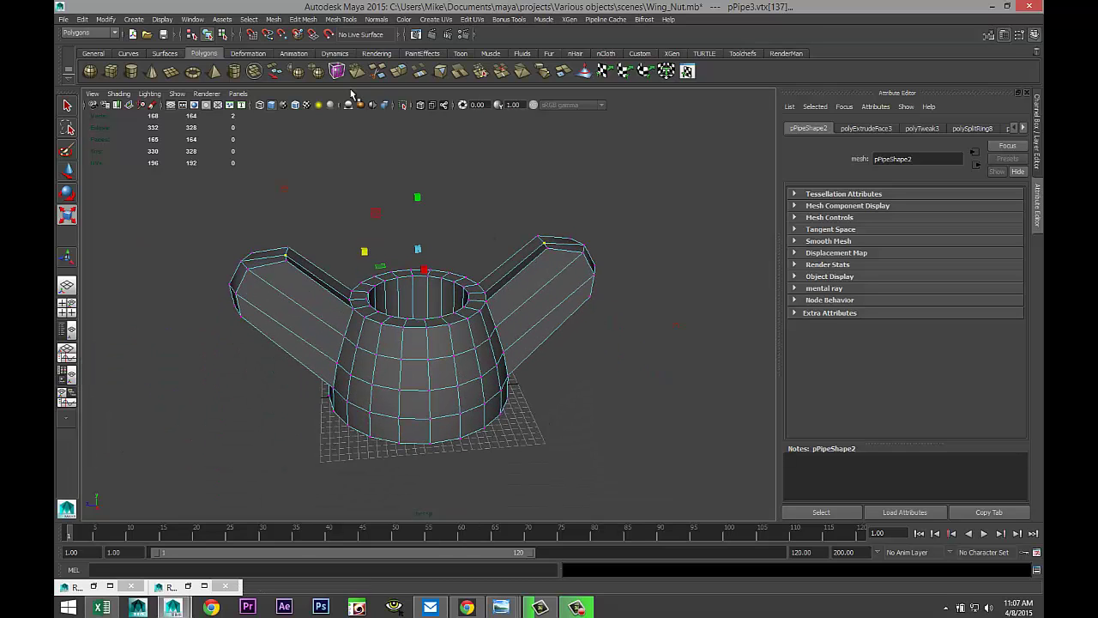
{"action": "left_click", "coordinate": [340, 19]}
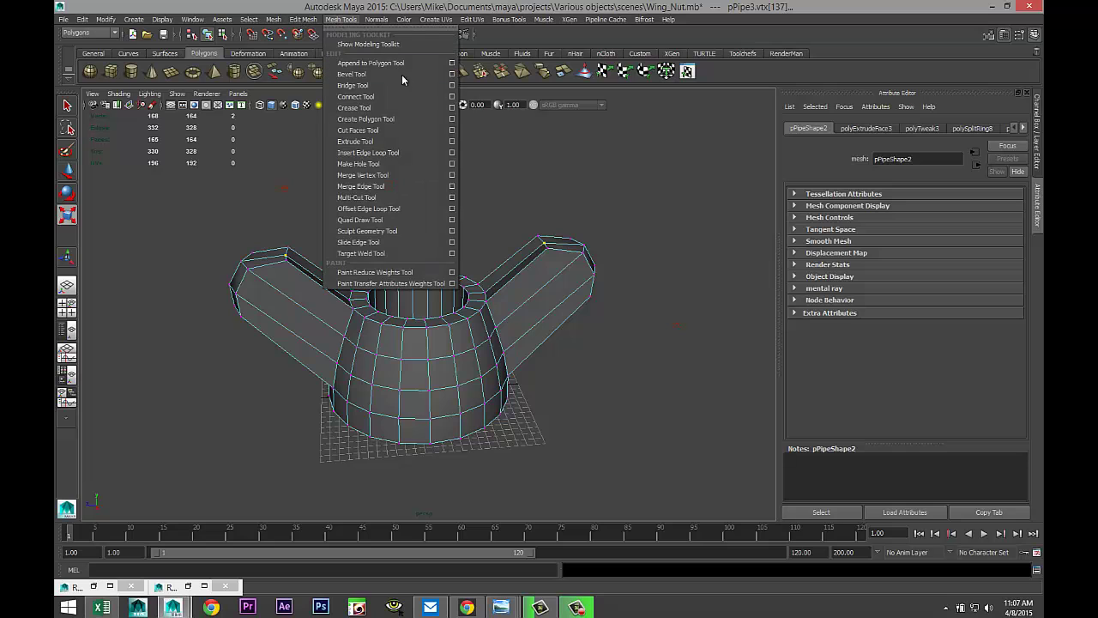
{"action": "left_click", "coordinate": [453, 155]}
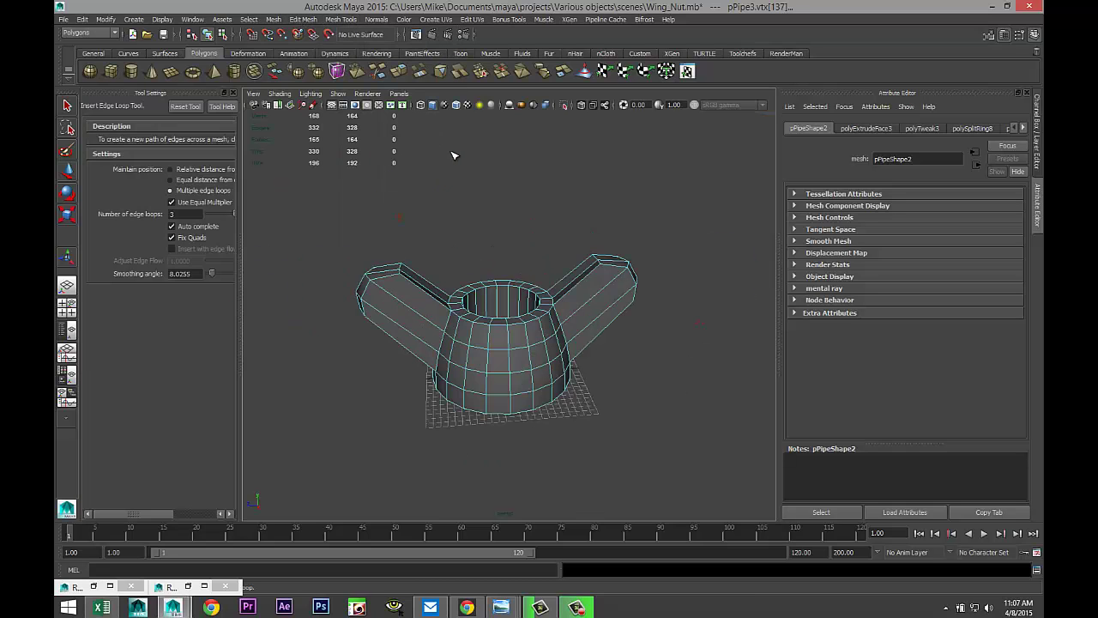
{"action": "left_click", "coordinate": [170, 180]}
{"action": "scroll", "coordinate": [532, 408], "scroll_direction": "up", "scroll_amount": 5}
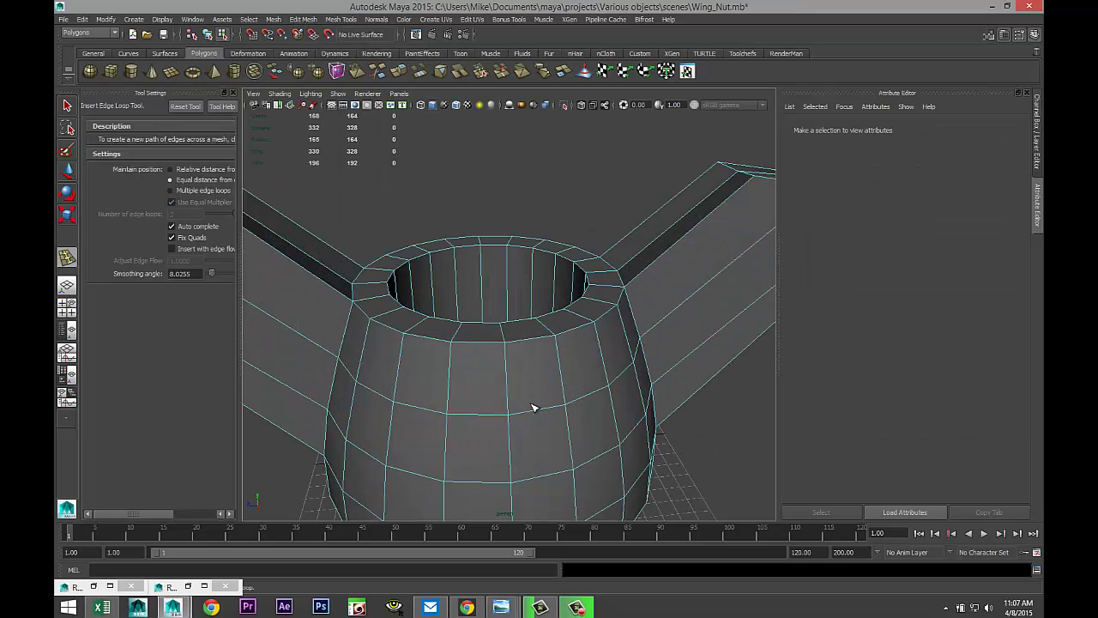
{"action": "left_click", "coordinate": [509, 347]}
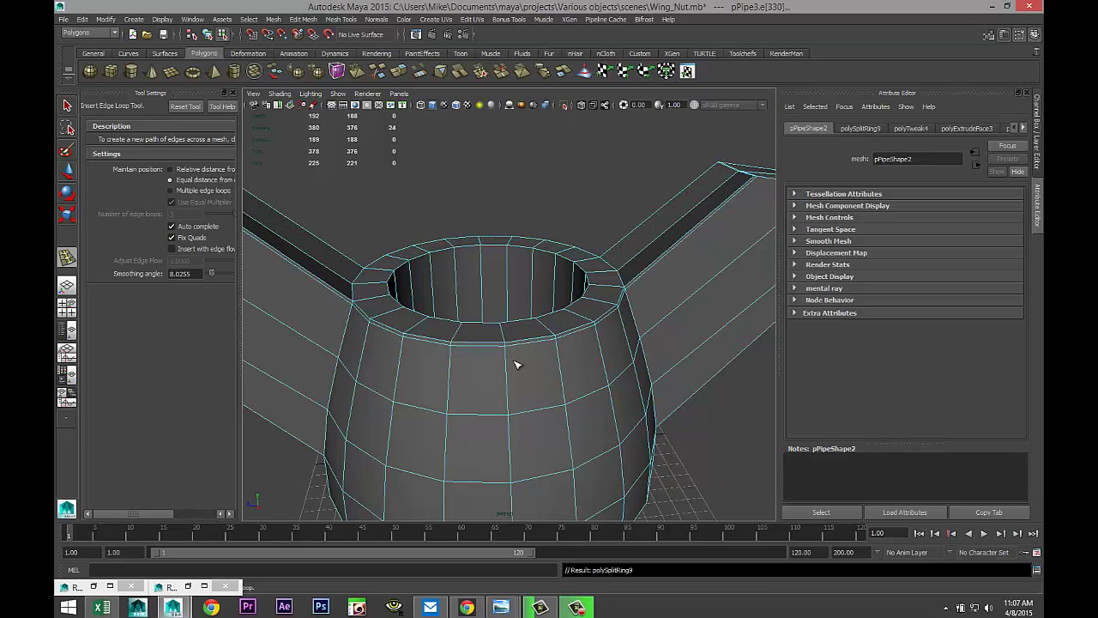
Insert further supporting edge loops on the top ring and the hole's inner wall, close to the rim's inner and outer edges.
{"action": "left_click_drag", "start_coordinate": [515, 363], "coordinate": [487, 360], "text": "alt"}
{"action": "left_click", "coordinate": [503, 385]}
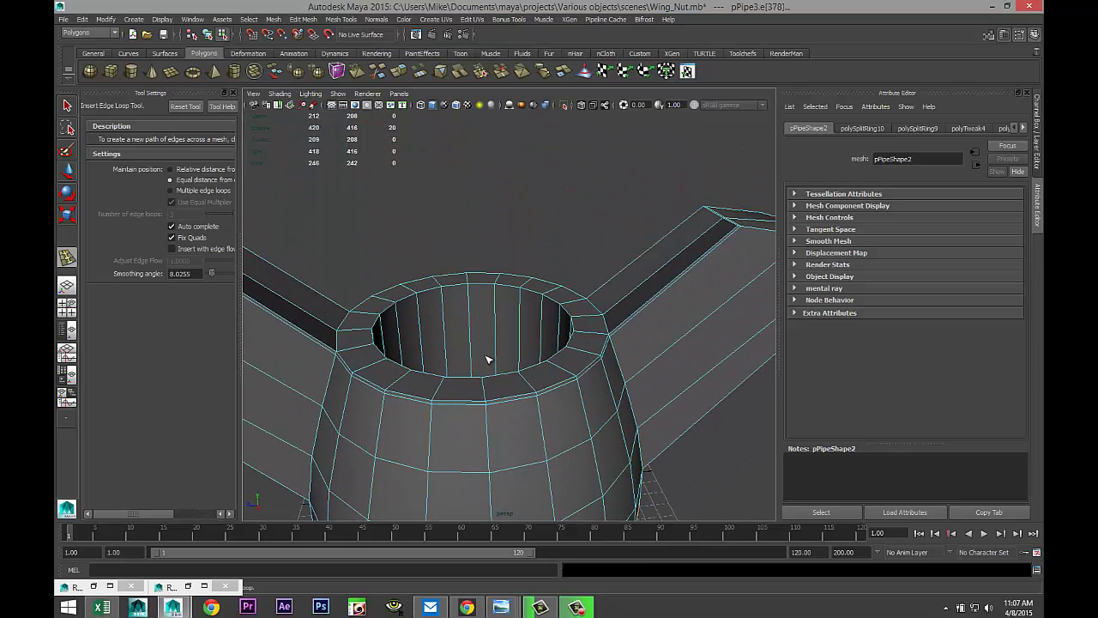
{"action": "left_click", "coordinate": [470, 290]}
{"action": "left_click_drag", "start_coordinate": [448, 397], "coordinate": [463, 417], "text": "alt"}
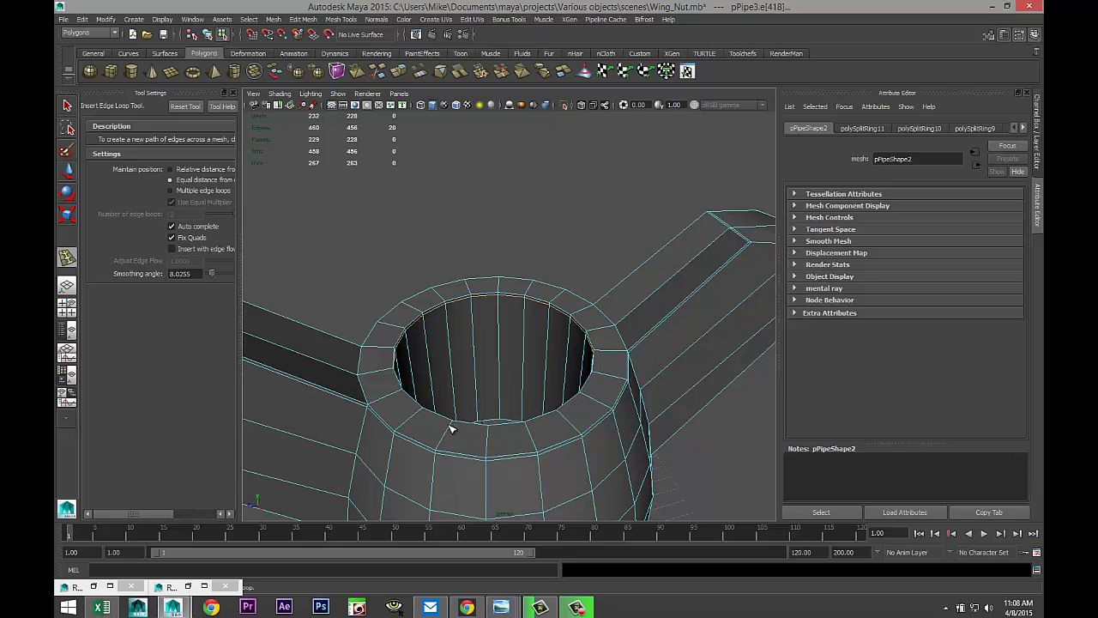
{"action": "left_click", "coordinate": [455, 424]}
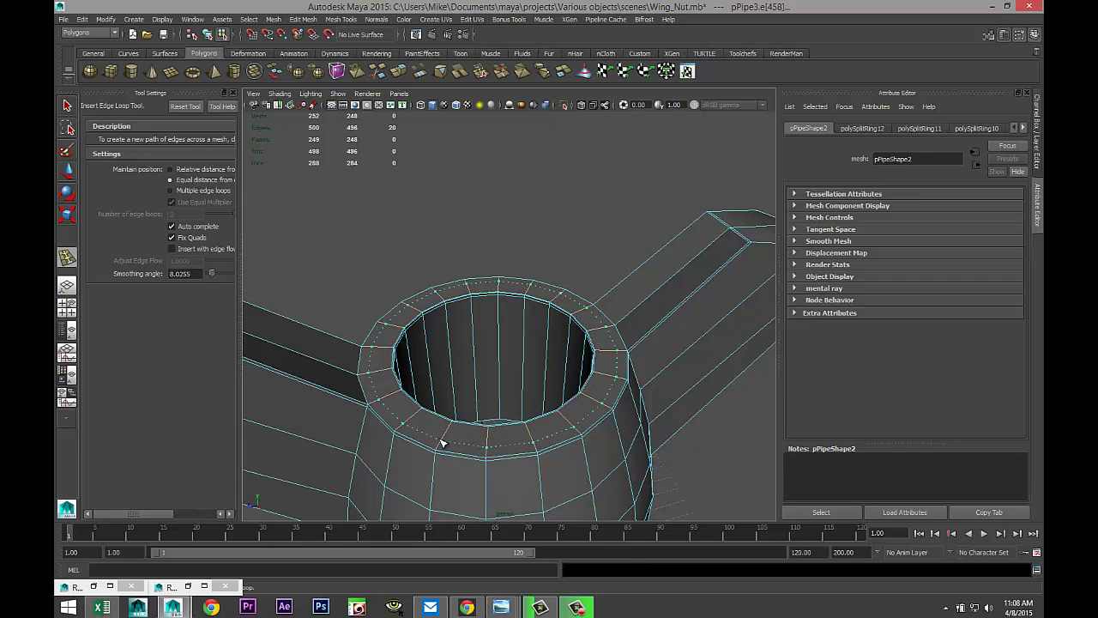
{"action": "left_click", "coordinate": [443, 452]}
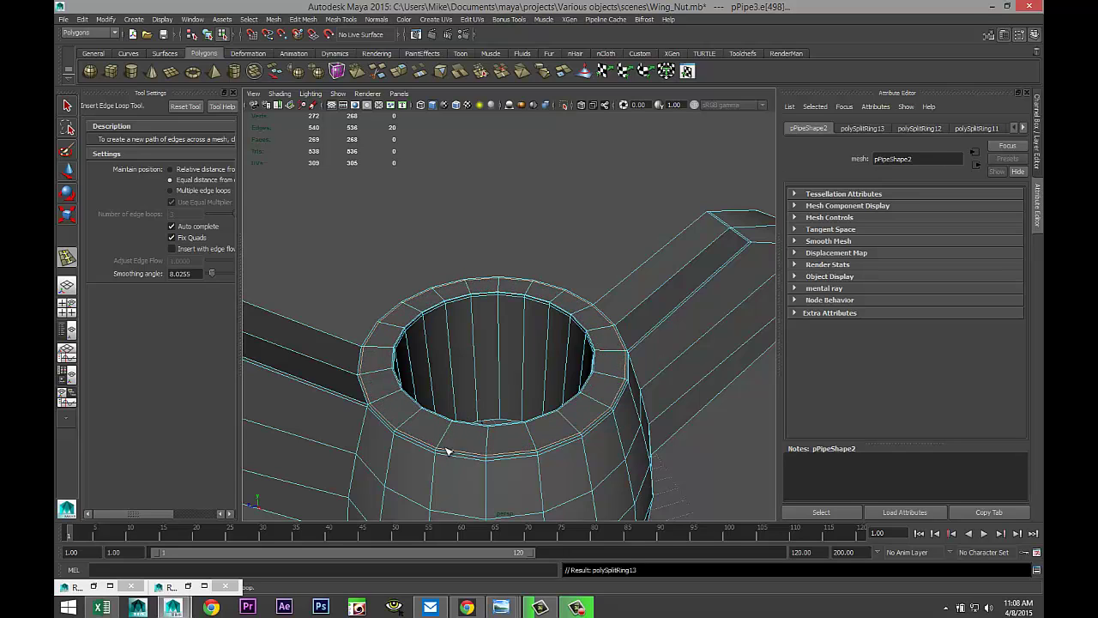
Leave the edge loop tool, select the whole wing nut in object mode and display it with smooth mesh preview.
{"action": "left_click_drag", "start_coordinate": [610, 442], "coordinate": [447, 468], "text": "alt"}
{"action": "left_click_drag", "start_coordinate": [611, 448], "coordinate": [481, 406], "text": "alt"}
{"action": "middle_click_drag", "start_coordinate": [481, 406], "coordinate": [590, 402], "text": "alt"}
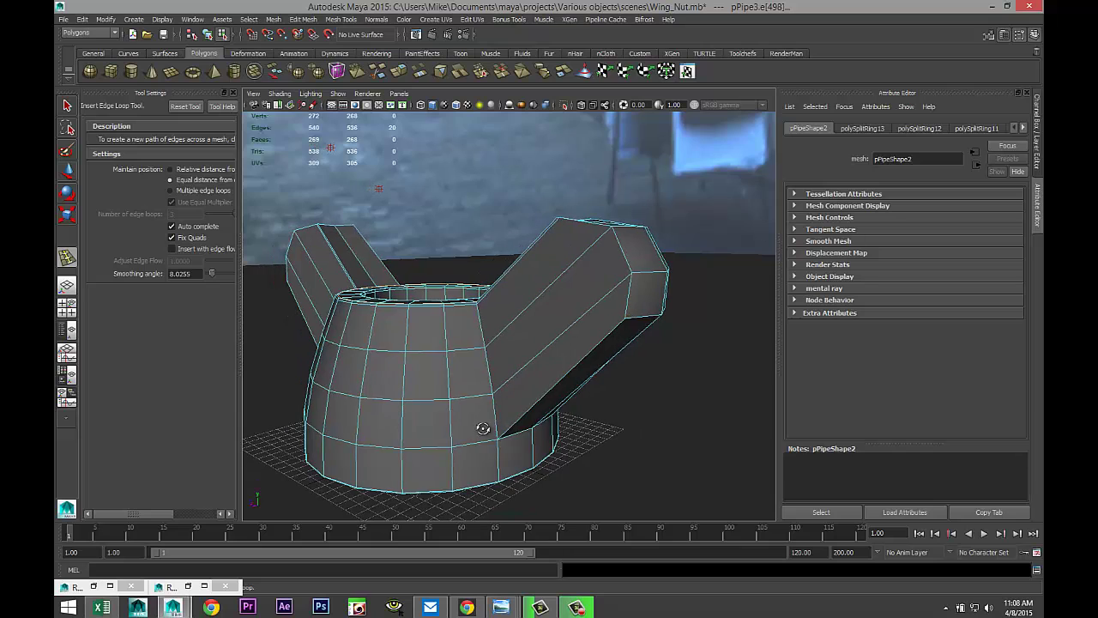
{"action": "left_click_drag", "start_coordinate": [483, 428], "coordinate": [549, 436], "text": "alt"}
{"action": "middle_click_drag", "start_coordinate": [565, 426], "coordinate": [662, 422], "text": "alt"}
{"action": "key", "text": "q"}
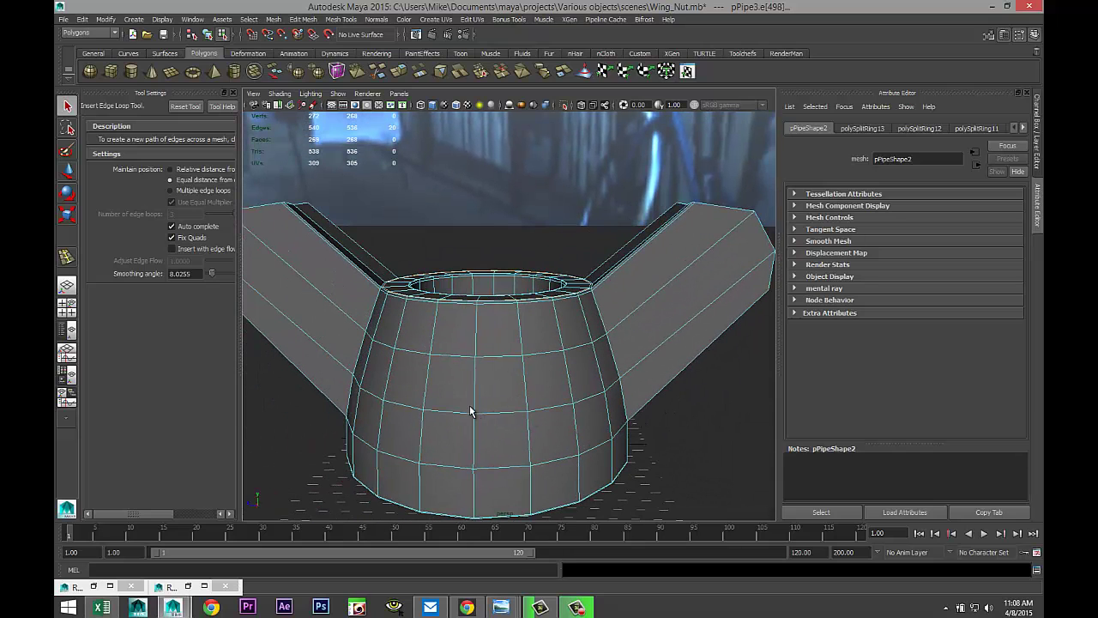
{"action": "right_click_drag", "start_coordinate": [506, 388], "coordinate": [508, 319]}
{"action": "left_click", "coordinate": [527, 353]}
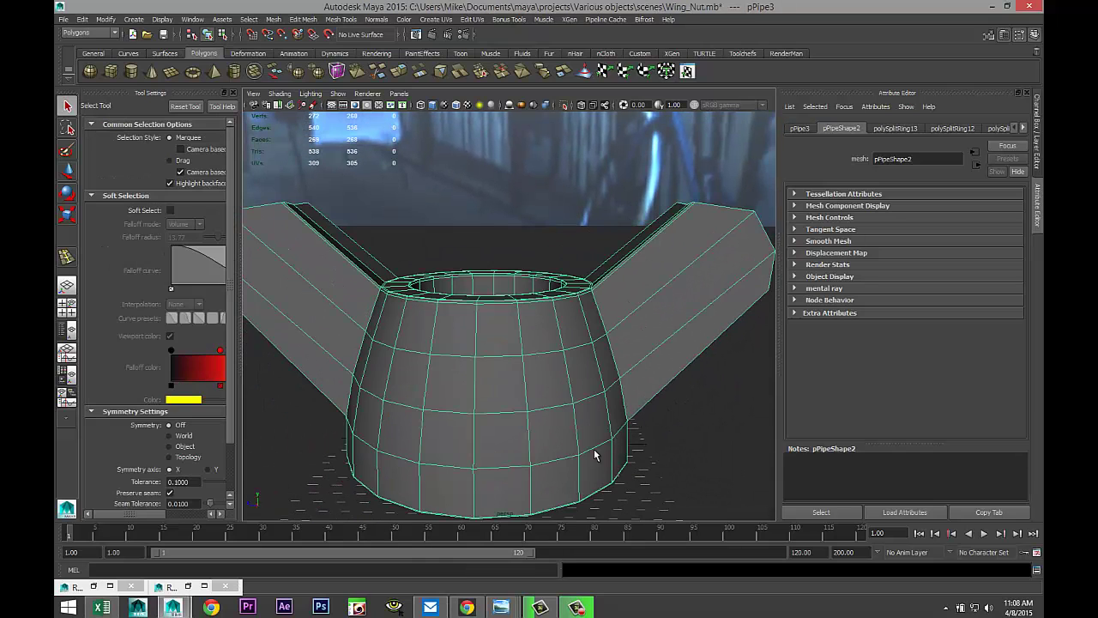
{"action": "scroll", "coordinate": [589, 455], "scroll_direction": "down", "scroll_amount": 5}
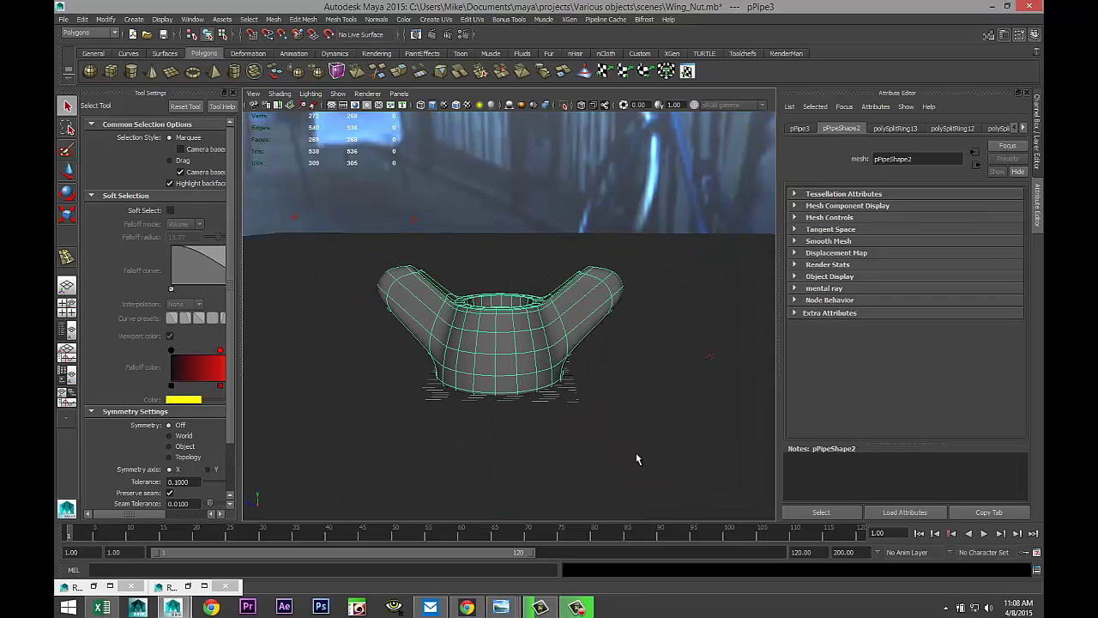
Examine the smoothed wing nut's rim and wing joints with the model deselected and with its wireframe shown.
{"action": "left_click", "coordinate": [591, 454]}
{"action": "left_click_drag", "start_coordinate": [456, 414], "coordinate": [480, 457], "text": "alt"}
{"action": "scroll", "coordinate": [476, 419], "scroll_direction": "up", "scroll_amount": 6}
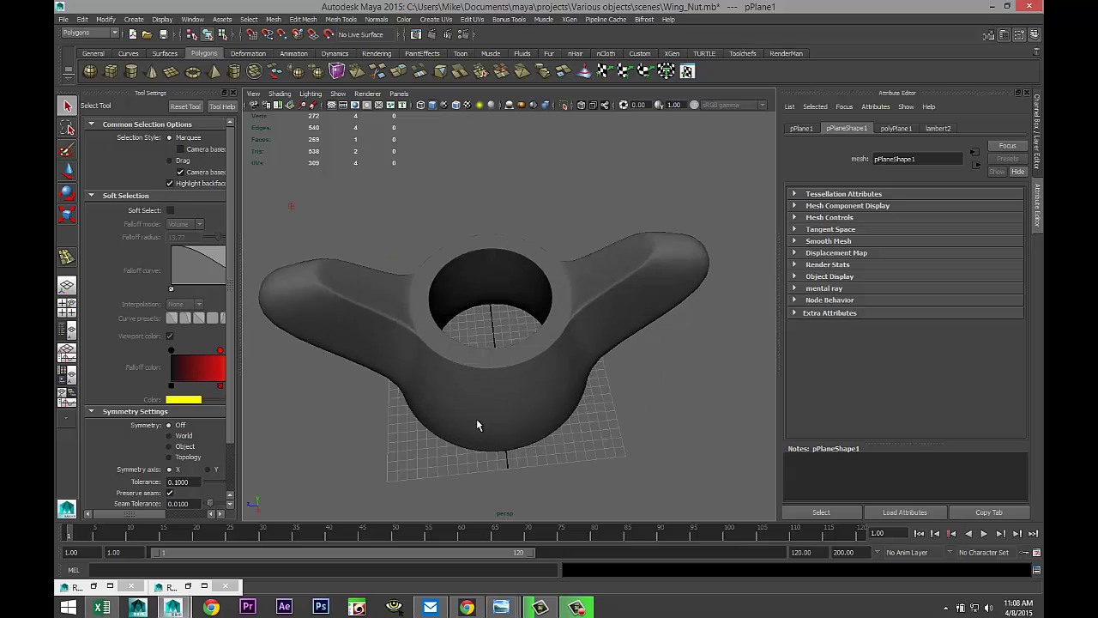
{"action": "left_click", "coordinate": [516, 426]}
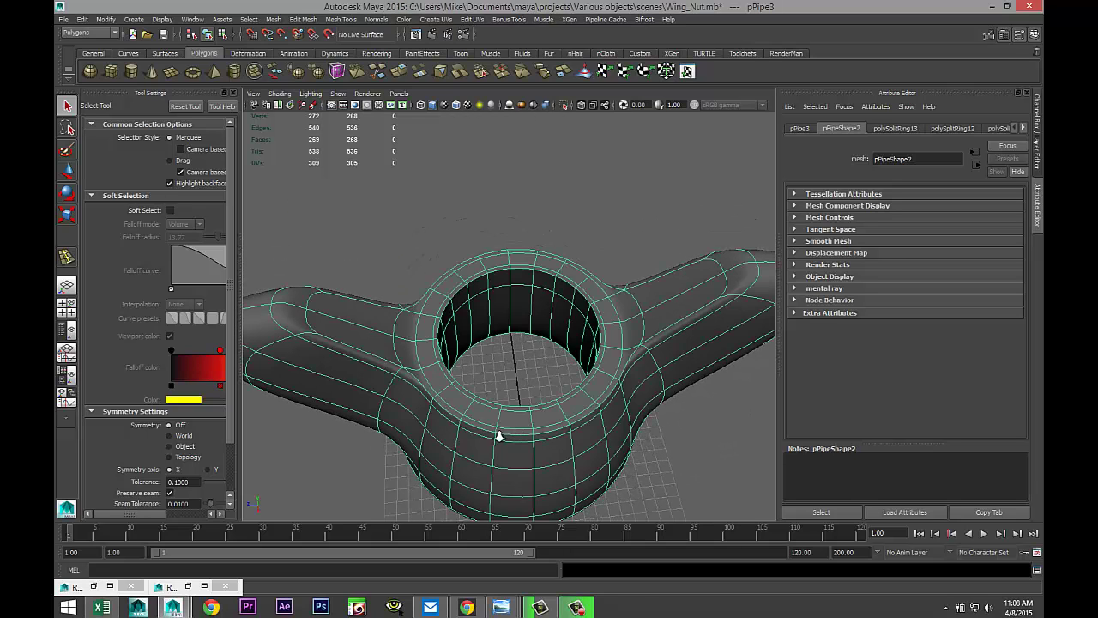
{"action": "scroll", "coordinate": [496, 433], "scroll_direction": "down", "scroll_amount": 5}
{"action": "left_click_drag", "start_coordinate": [429, 410], "coordinate": [481, 417], "text": "alt"}
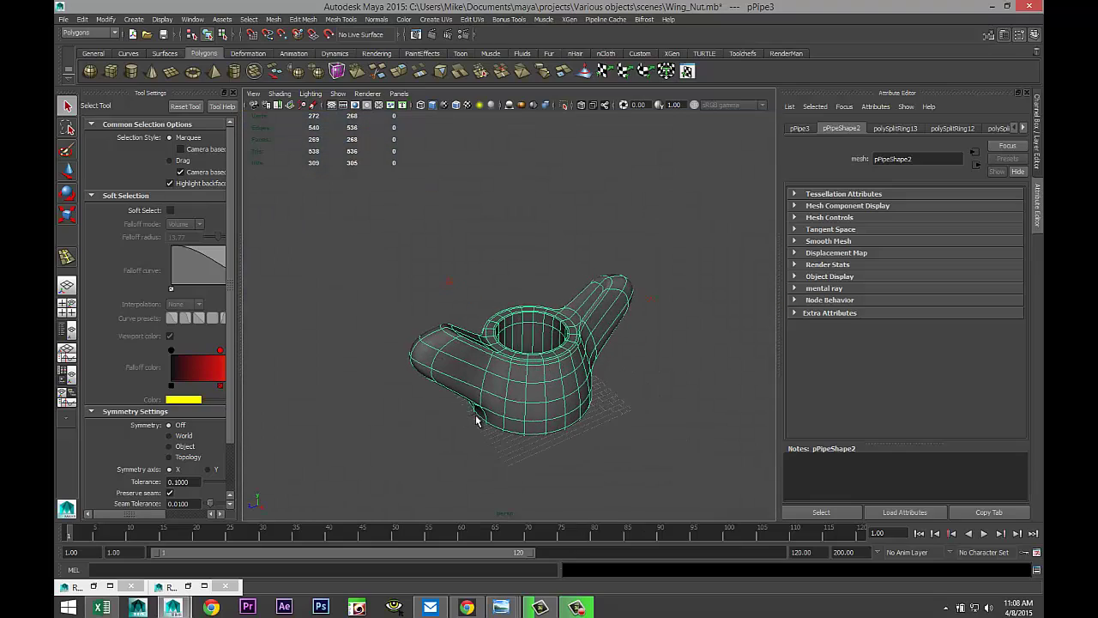
{"action": "scroll", "coordinate": [476, 422], "scroll_direction": "up", "scroll_amount": 3}
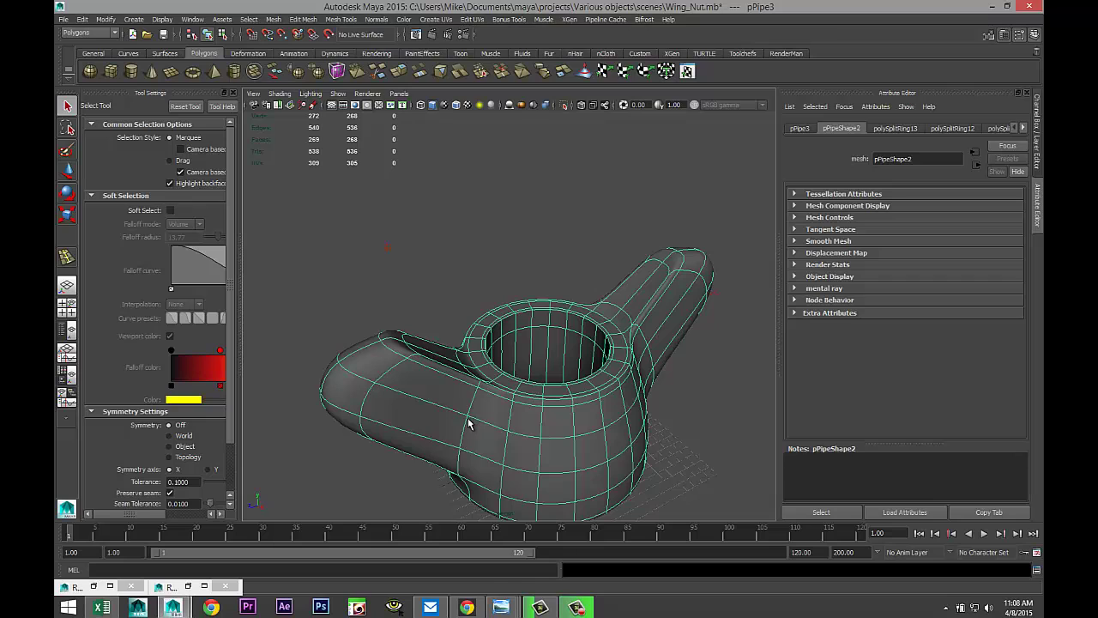
Select the two middle vertices on each side of both wing bases and scale them inward together along X.
{"action": "right_click_drag", "start_coordinate": [468, 326], "coordinate": [431, 332]}
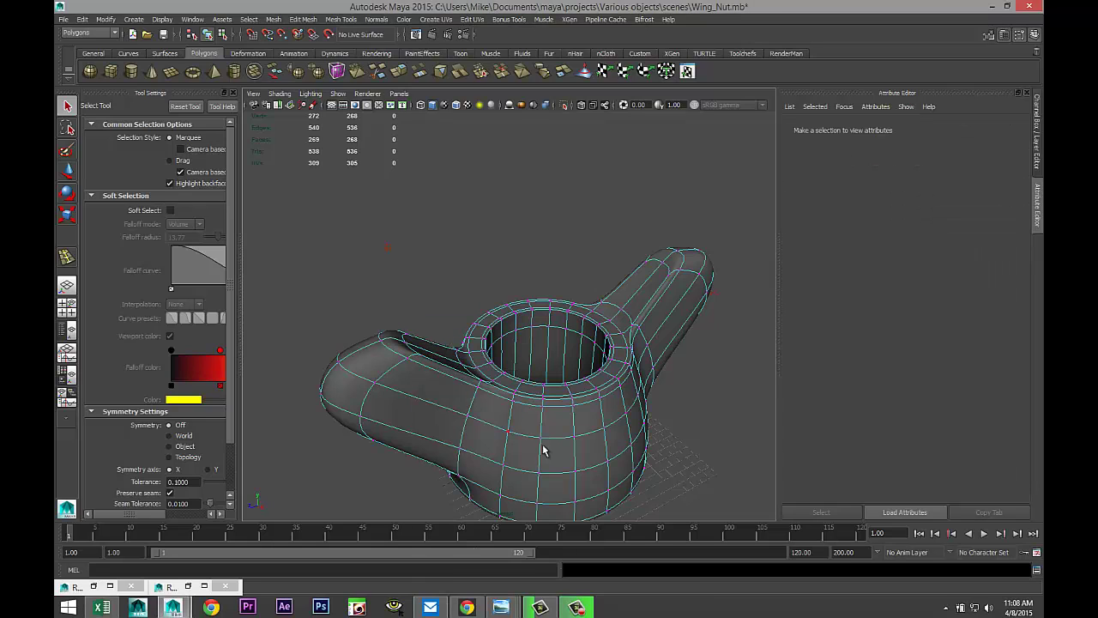
{"action": "left_click", "coordinate": [467, 420]}
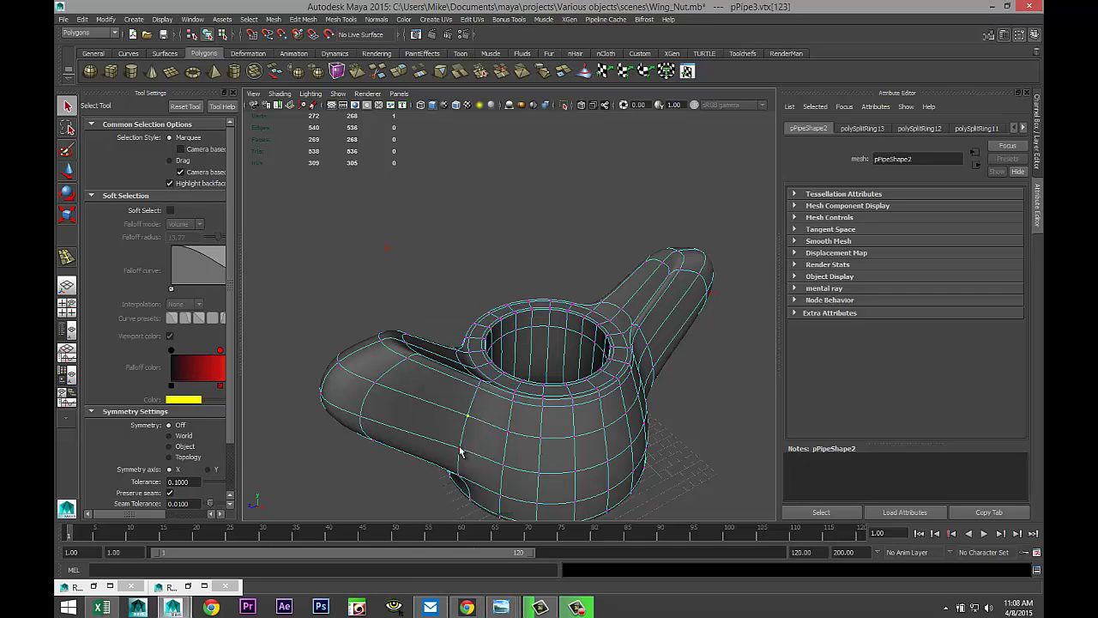
{"action": "left_click", "coordinate": [460, 449], "text": "shift"}
{"action": "left_click_drag", "start_coordinate": [321, 455], "coordinate": [494, 459], "text": "alt"}
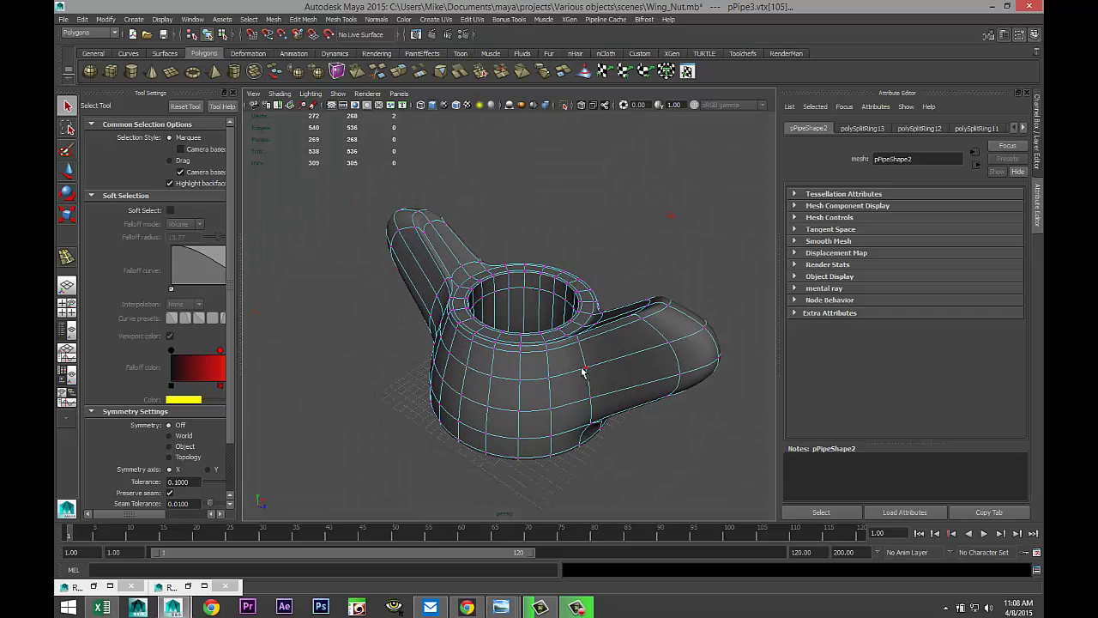
{"action": "left_click", "coordinate": [590, 401], "text": "shift"}
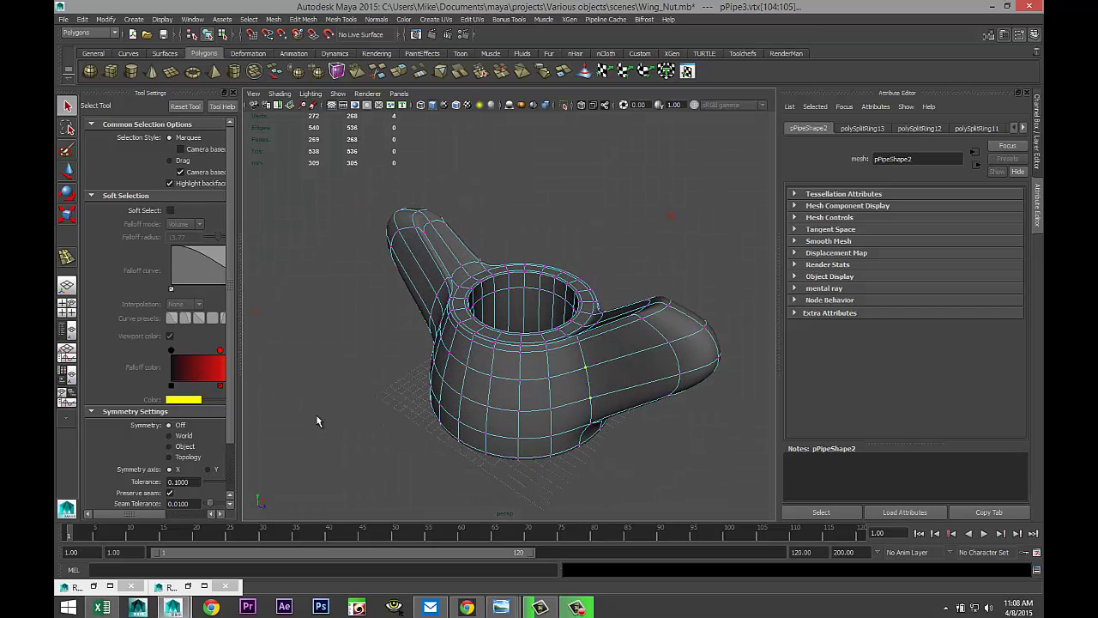
{"action": "left_click_drag", "start_coordinate": [320, 422], "coordinate": [395, 377], "text": "alt"}
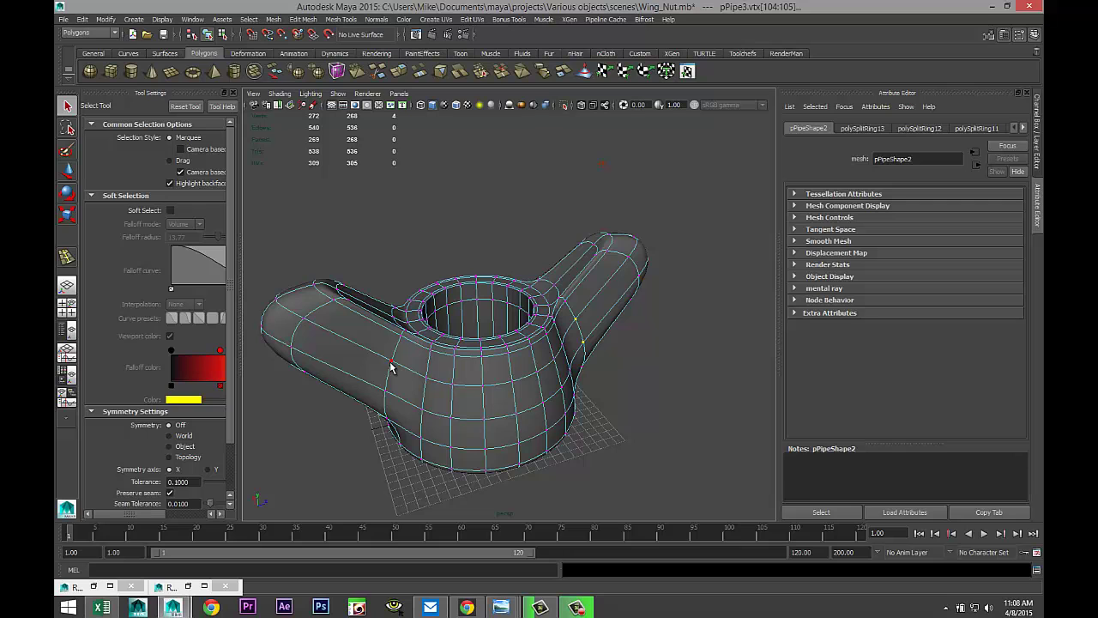
{"action": "left_click_drag", "start_coordinate": [315, 436], "coordinate": [619, 401], "text": "alt"}
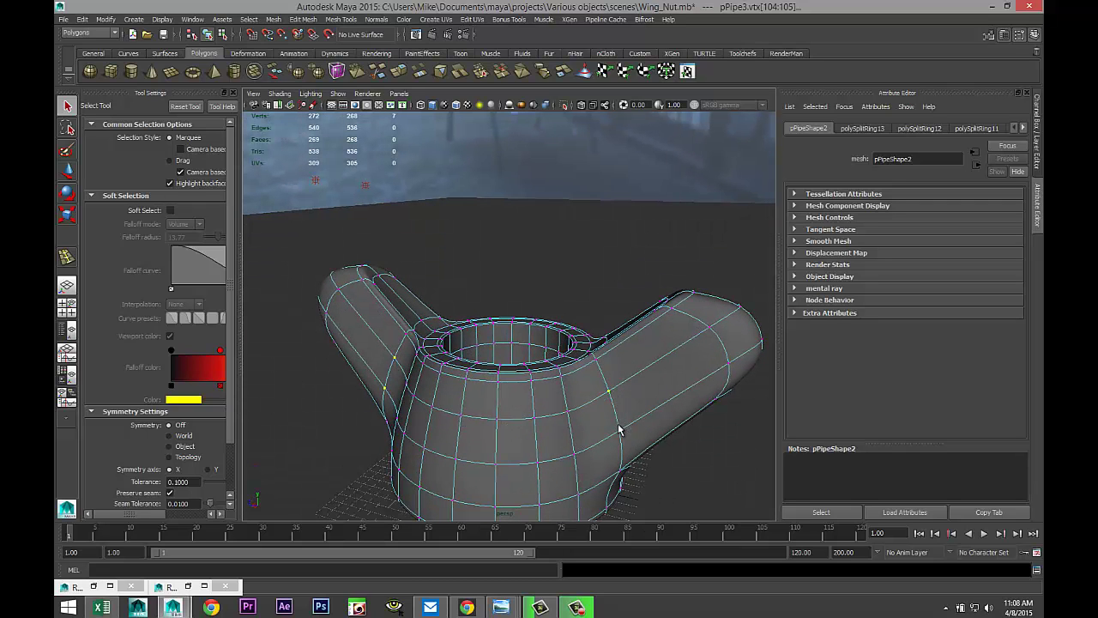
{"action": "left_click_drag", "start_coordinate": [635, 454], "coordinate": [613, 468], "text": "alt"}
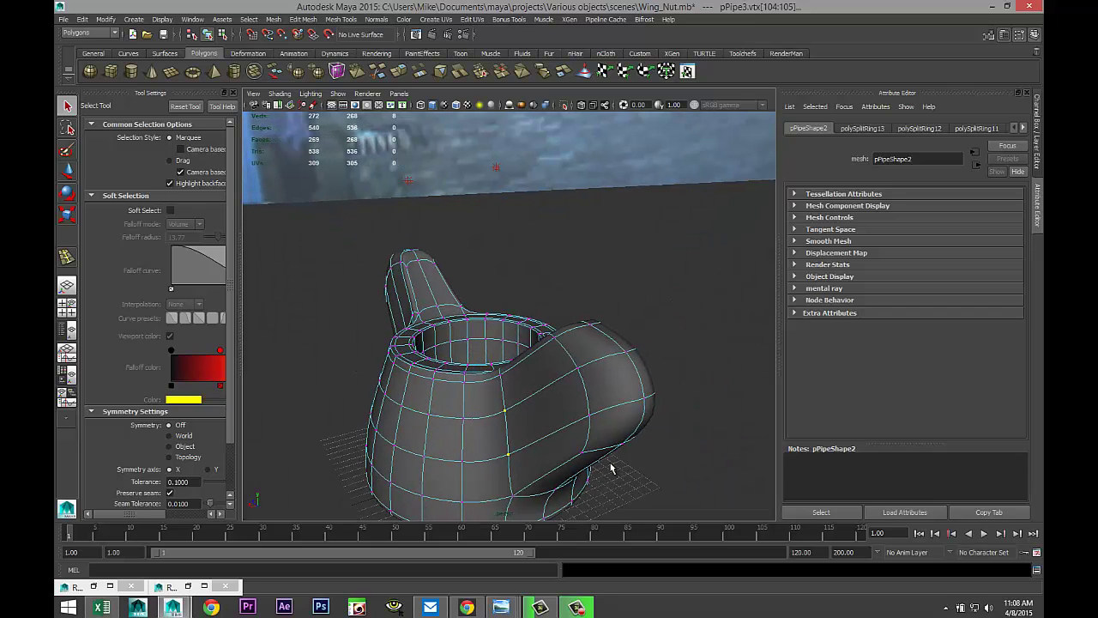
{"action": "key", "text": "r"}
{"action": "left_click_drag", "start_coordinate": [431, 400], "coordinate": [464, 405]}
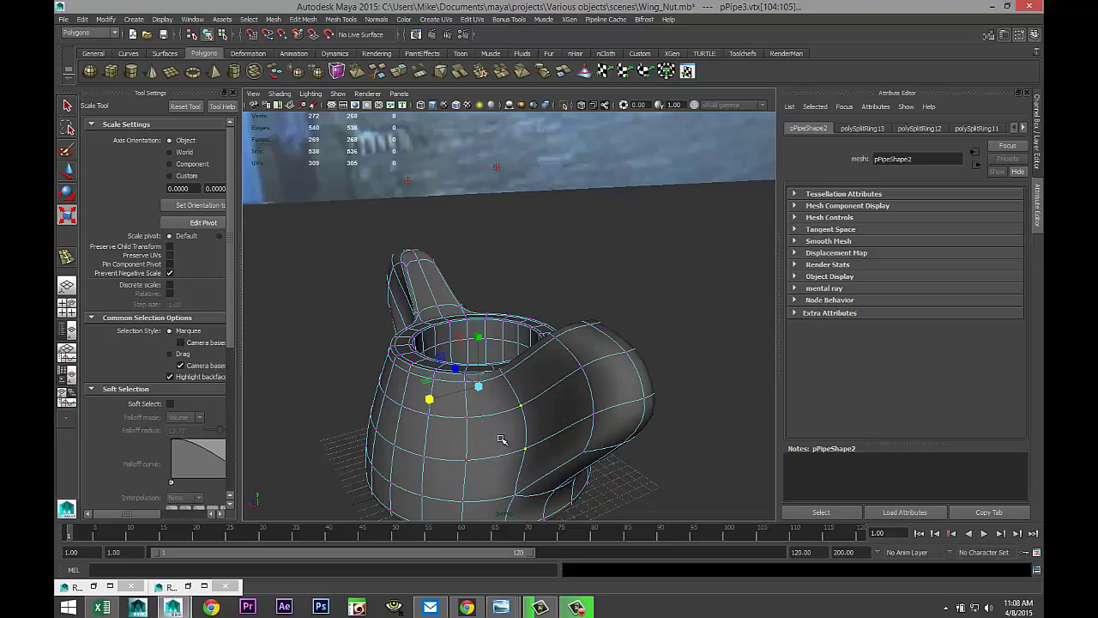
Examine the smoothed wing joints with the wing nut deselected, and return the model to the unsmoothed display.
{"action": "mouse_move", "coordinate": [502, 439]}
{"action": "left_mouse_down", "text": "alt"}
{"action": "mouse_move", "coordinate": [395, 474]}
{"action": "mouse_move", "coordinate": [370, 436]}
{"action": "mouse_move", "coordinate": [355, 454]}
{"action": "mouse_move", "coordinate": [363, 430]}
{"action": "mouse_move", "coordinate": [362, 455]}
{"action": "left_mouse_up", "text": "alt"}
{"action": "left_click", "coordinate": [335, 443]}
{"action": "mouse_move", "coordinate": [490, 468]}
{"action": "left_mouse_down", "text": "alt"}
{"action": "mouse_move", "coordinate": [563, 415]}
{"action": "mouse_move", "coordinate": [518, 399]}
{"action": "mouse_move", "coordinate": [512, 448]}
{"action": "mouse_move", "coordinate": [540, 458]}
{"action": "mouse_move", "coordinate": [592, 415]}
{"action": "mouse_move", "coordinate": [603, 436]}
{"action": "left_mouse_up", "text": "alt"}
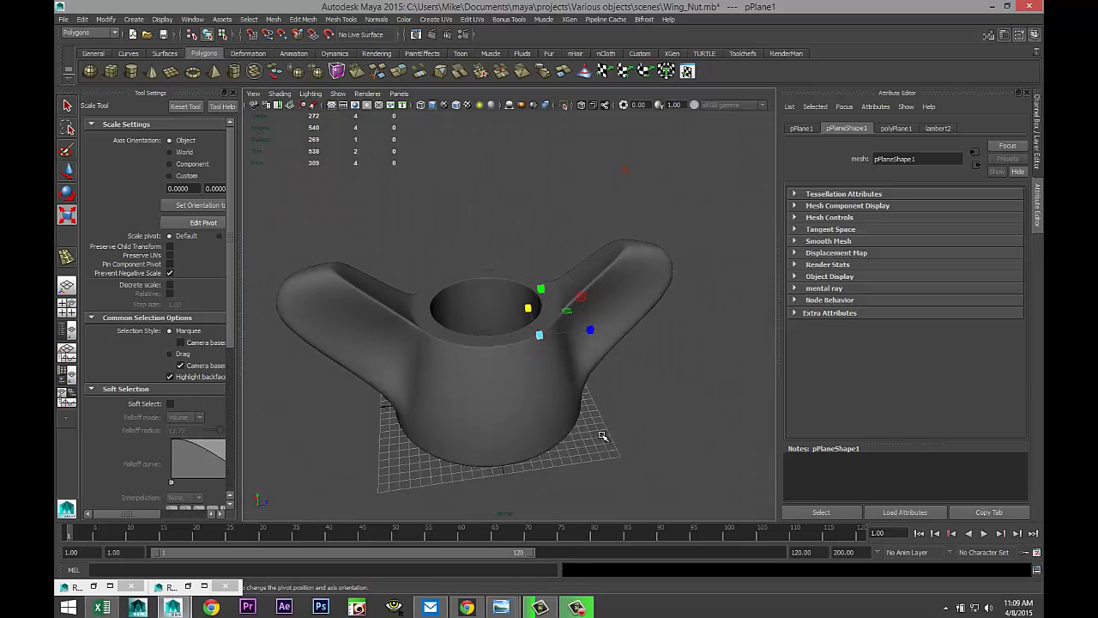
{"action": "right_click_drag", "start_coordinate": [603, 436], "coordinate": [589, 481], "text": "alt"}
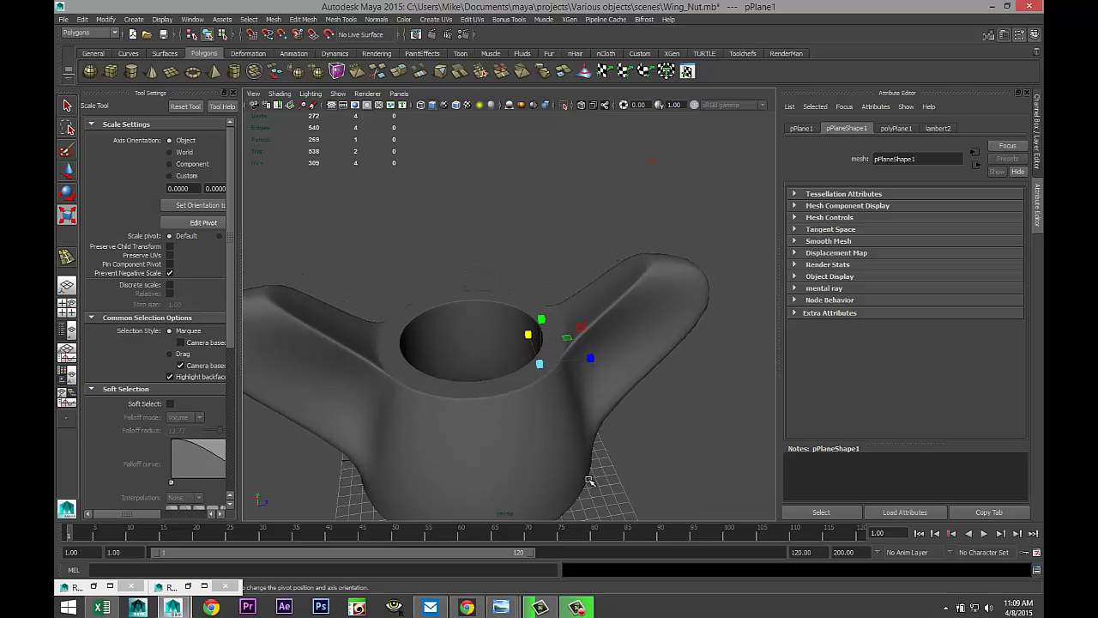
{"action": "left_click", "coordinate": [649, 289]}
{"action": "left_click_drag", "start_coordinate": [644, 318], "coordinate": [628, 351], "text": "alt"}
{"action": "key", "text": "1"}
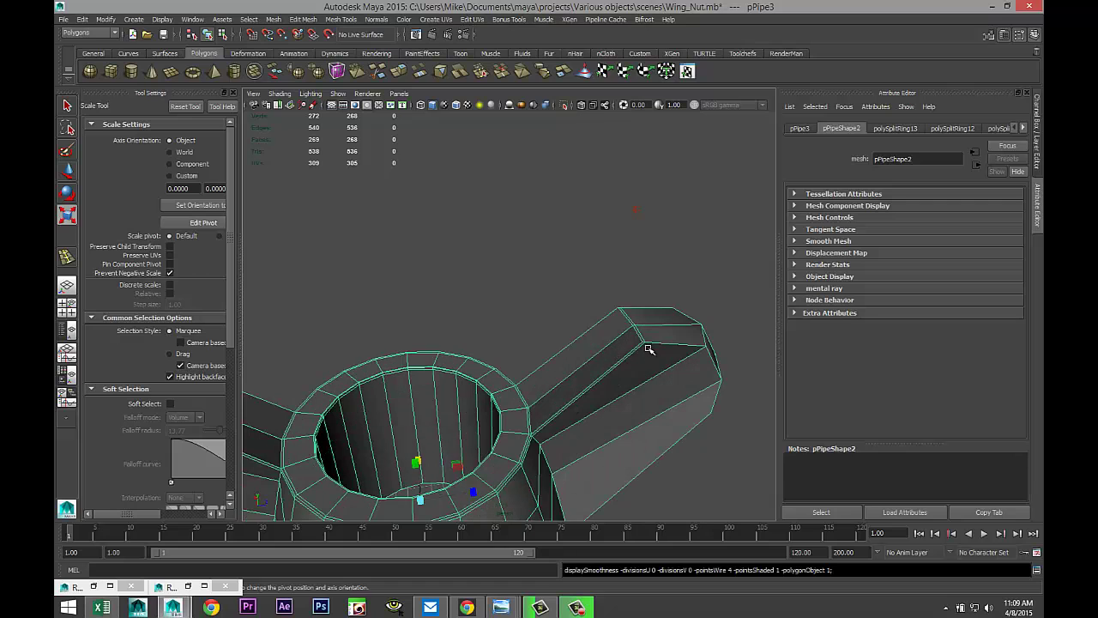
Select the doubled row of vertices across the upper inner tip edge of one wing, removing the stray vertex from the selection.
{"action": "right_click_drag", "start_coordinate": [634, 328], "coordinate": [591, 337]}
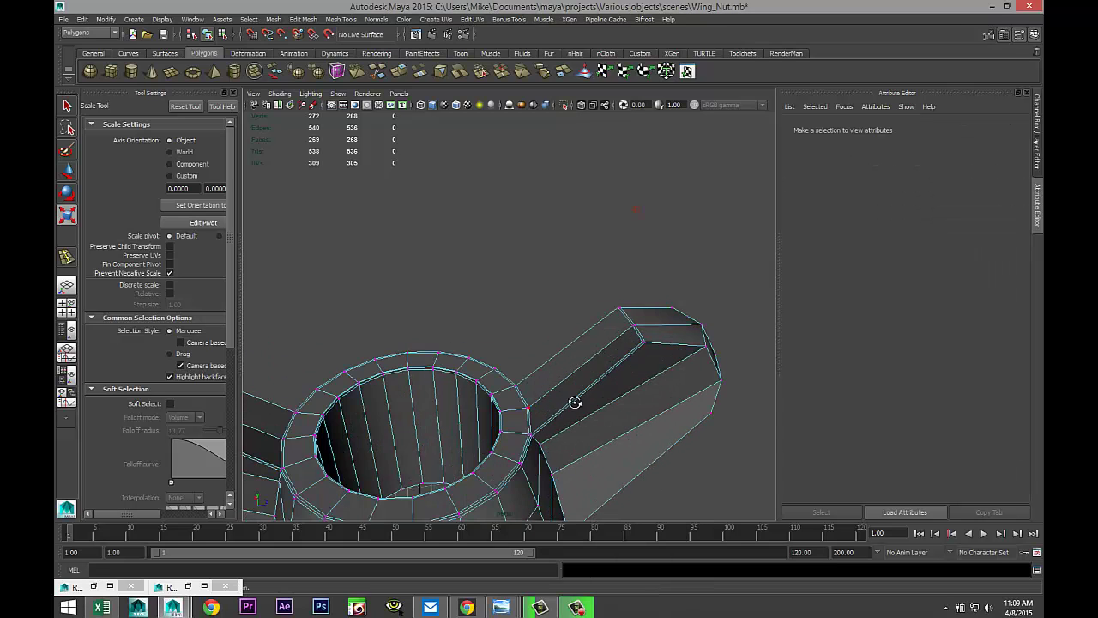
{"action": "left_click_drag", "start_coordinate": [574, 400], "coordinate": [544, 321], "text": "alt"}
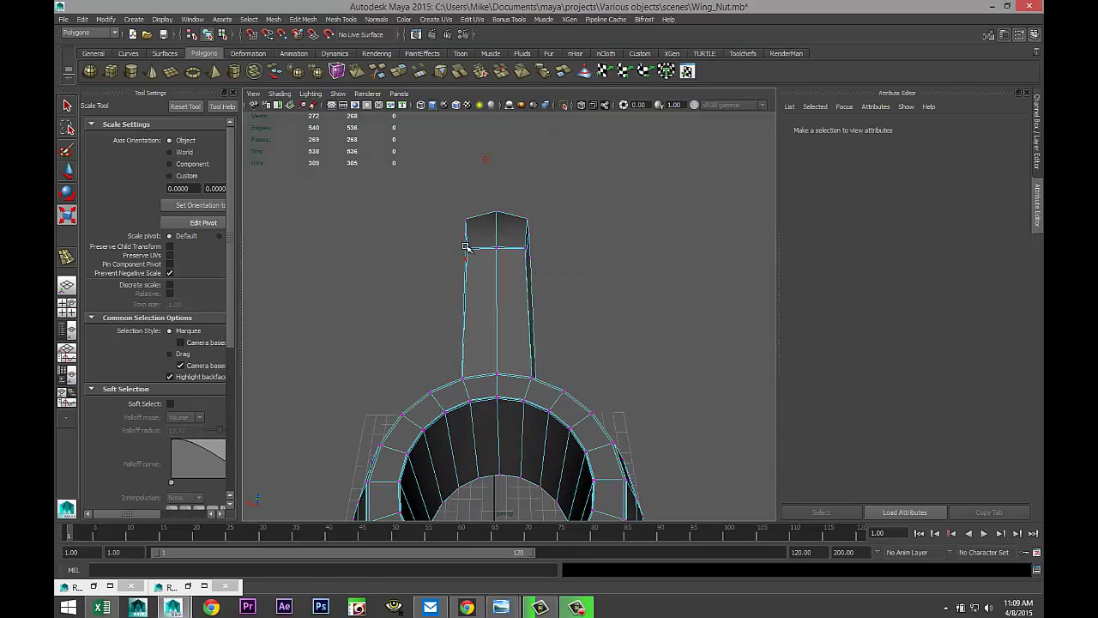
{"action": "left_click", "coordinate": [464, 247]}
{"action": "scroll", "coordinate": [594, 361], "scroll_direction": "up", "scroll_amount": 4}
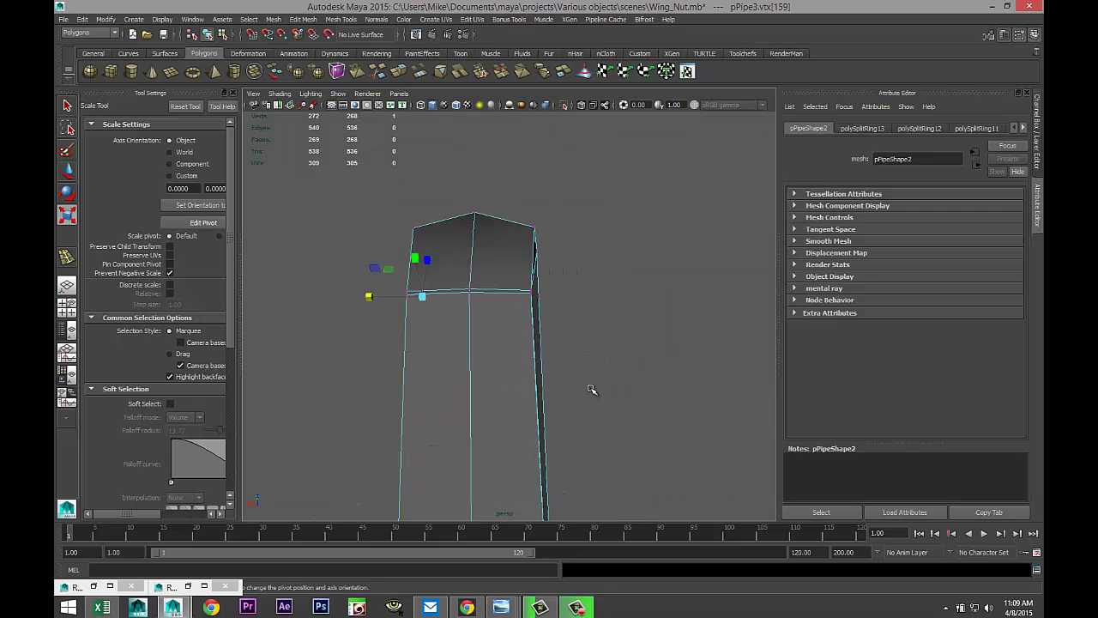
{"action": "scroll", "coordinate": [591, 389], "scroll_direction": "up", "scroll_amount": 1}
{"action": "left_click_drag", "start_coordinate": [456, 275], "coordinate": [477, 300], "text": "shift"}
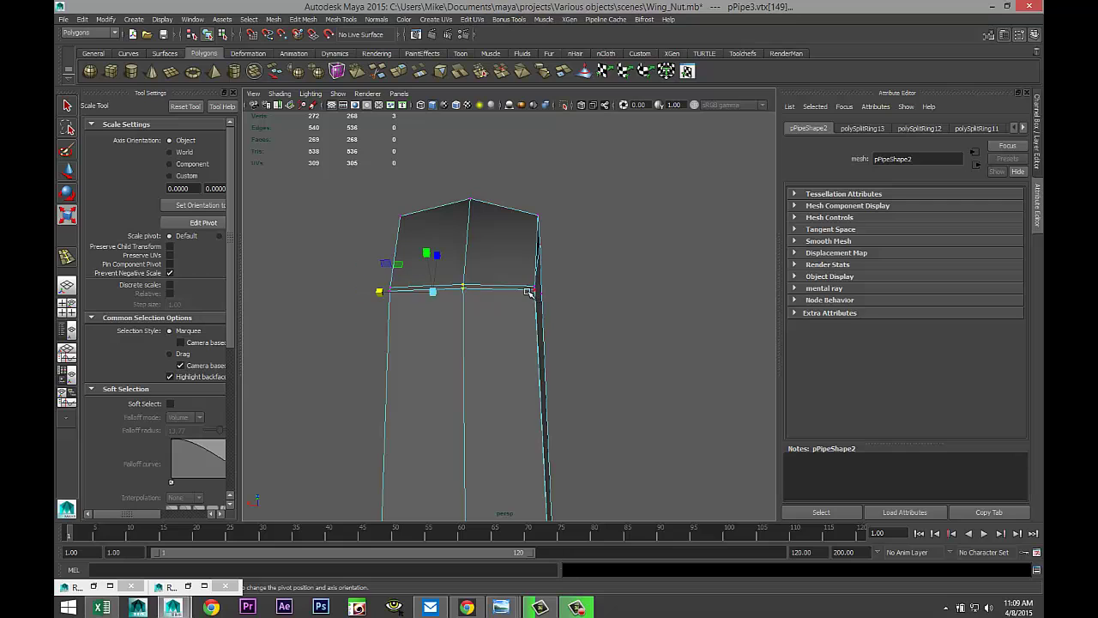
{"action": "left_click_drag", "start_coordinate": [397, 278], "coordinate": [396, 295], "text": "shift"}
{"action": "left_click_drag", "start_coordinate": [295, 370], "coordinate": [368, 350], "text": "alt"}
{"action": "middle_click_drag", "start_coordinate": [368, 352], "coordinate": [539, 265], "text": "alt"}
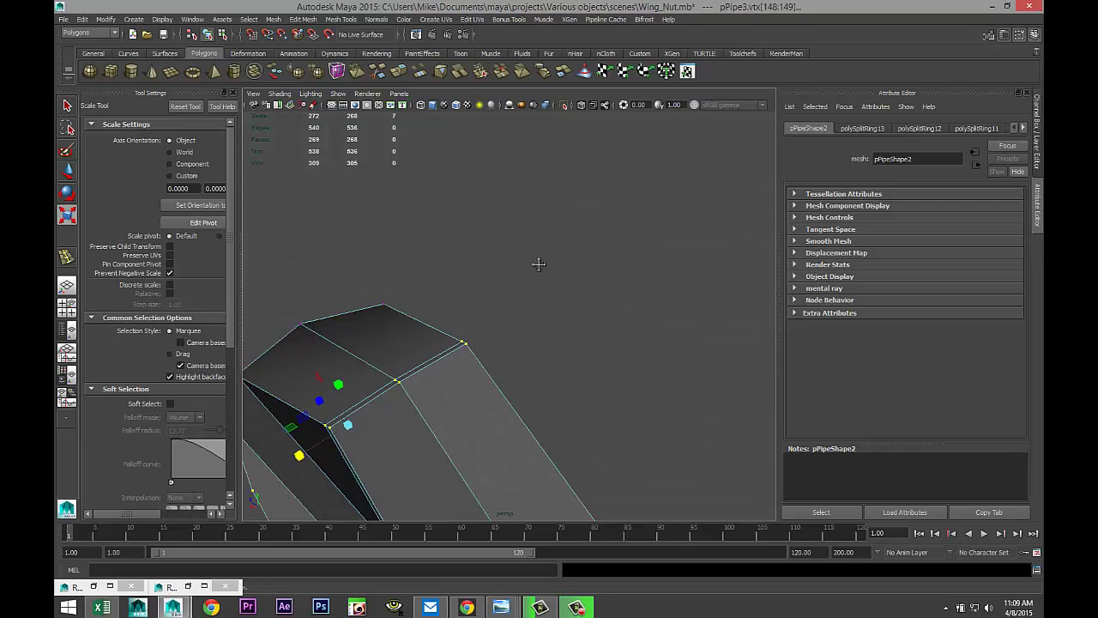
{"action": "left_click_drag", "start_coordinate": [538, 264], "coordinate": [578, 233], "text": "alt"}
{"action": "left_click_drag", "start_coordinate": [288, 460], "coordinate": [294, 474], "text": "shift"}
In wireframe, add the matching inner tip vertices of the other wing, scale both wings' rows narrower together, and return to shaded display.
{"action": "left_click_drag", "start_coordinate": [323, 486], "coordinate": [431, 478], "text": "alt"}
{"action": "key", "text": "4"}
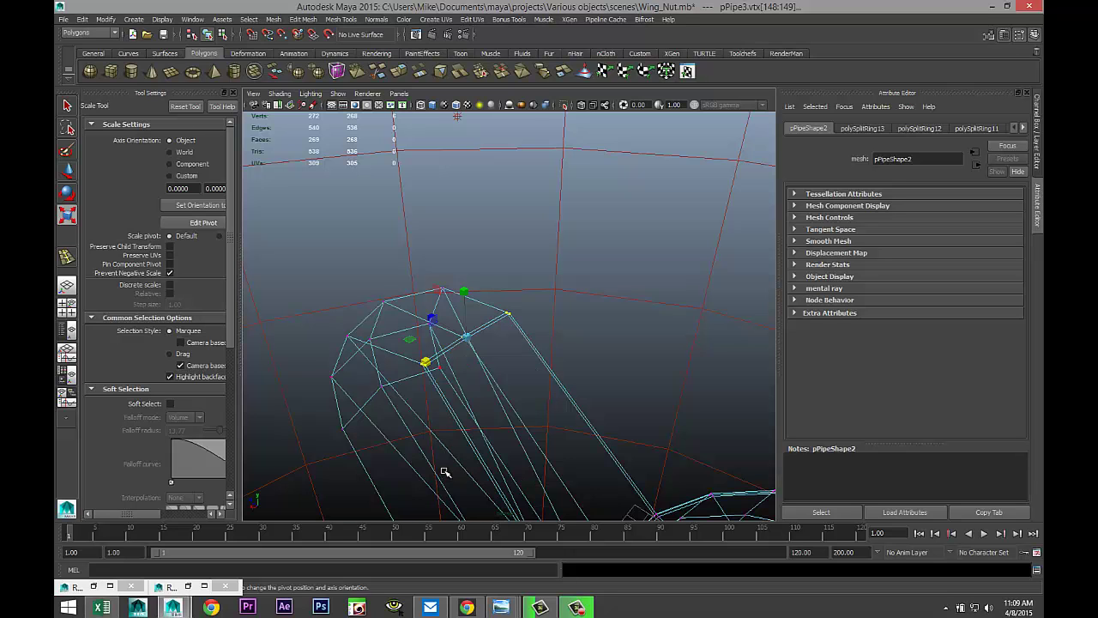
{"action": "left_click_drag", "start_coordinate": [526, 459], "coordinate": [237, 384], "text": "alt"}
{"action": "left_click_drag", "start_coordinate": [470, 374], "coordinate": [546, 312], "text": "alt"}
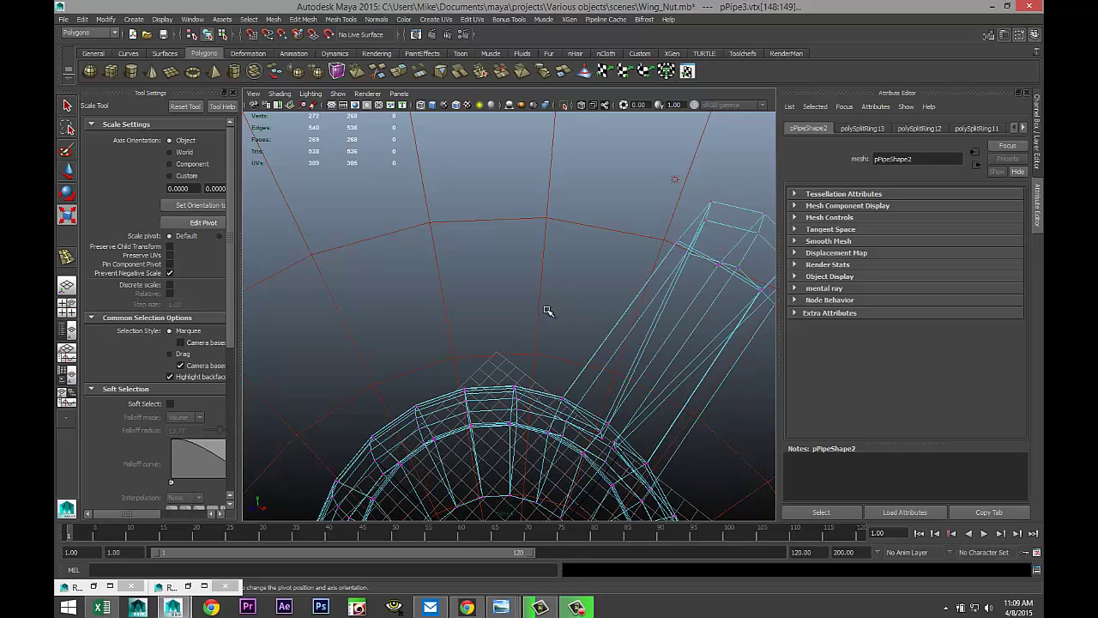
{"action": "left_click", "coordinate": [677, 246]}
{"action": "mouse_move", "coordinate": [697, 318]}
{"action": "left_mouse_down", "text": "alt"}
{"action": "mouse_move", "coordinate": [697, 333]}
{"action": "mouse_move", "coordinate": [373, 387]}
{"action": "mouse_move", "coordinate": [680, 311]}
{"action": "left_mouse_up", "text": "alt"}
{"action": "left_click", "coordinate": [664, 272]}
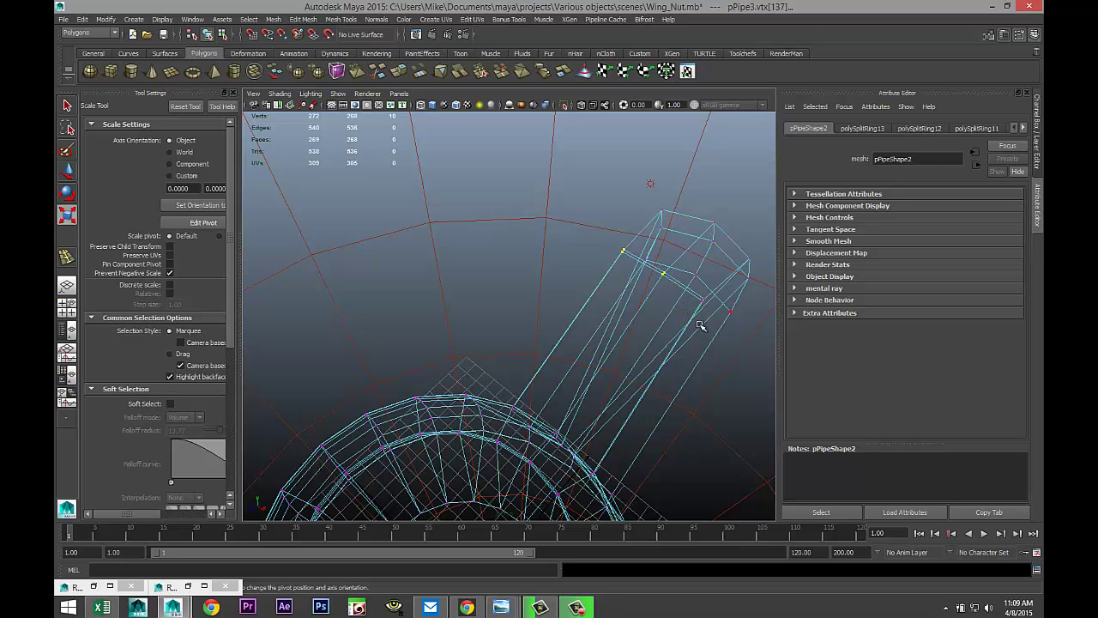
{"action": "left_click", "coordinate": [702, 300], "text": "shift"}
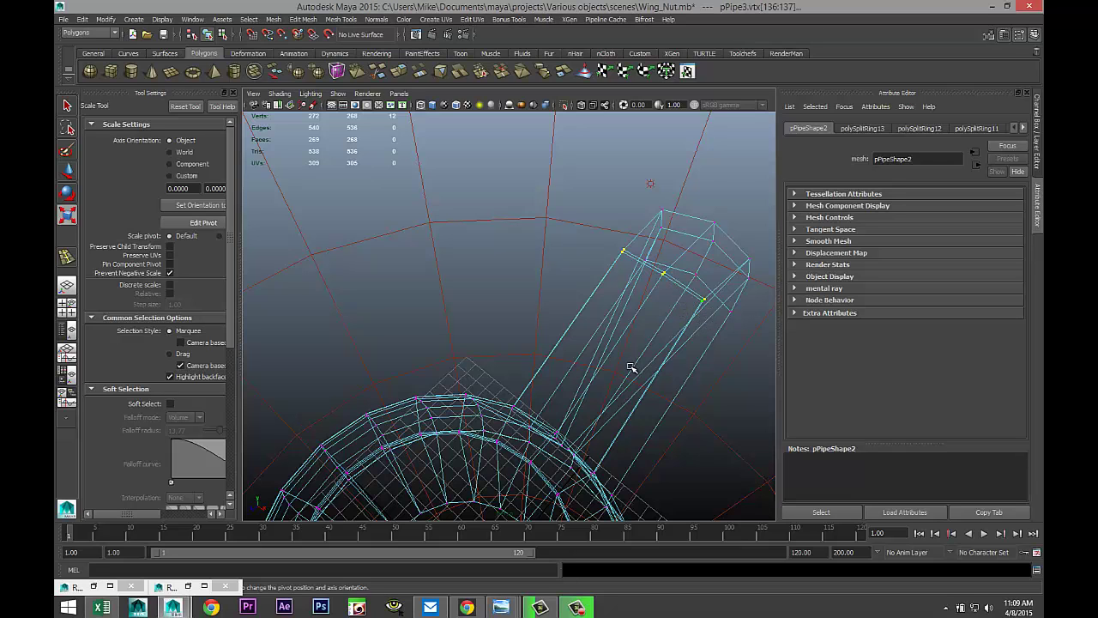
{"action": "left_click_drag", "start_coordinate": [630, 367], "coordinate": [497, 431], "text": "alt"}
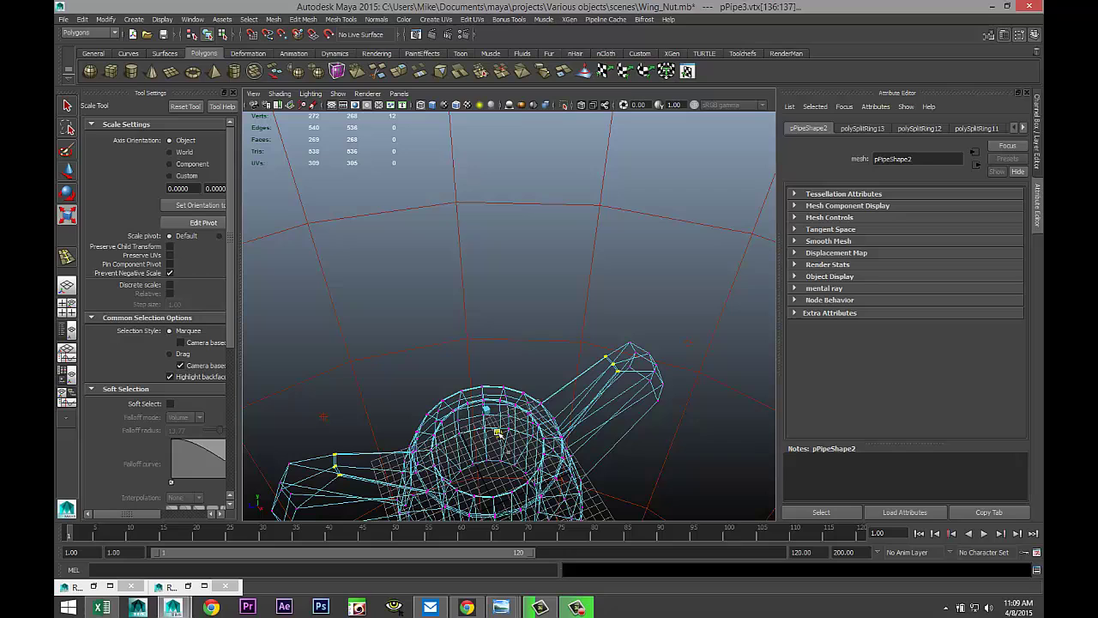
{"action": "left_click", "coordinate": [480, 320]}
{"action": "scroll", "coordinate": [486, 329], "scroll_direction": "down", "scroll_amount": 3}
{"action": "key", "text": "5"}
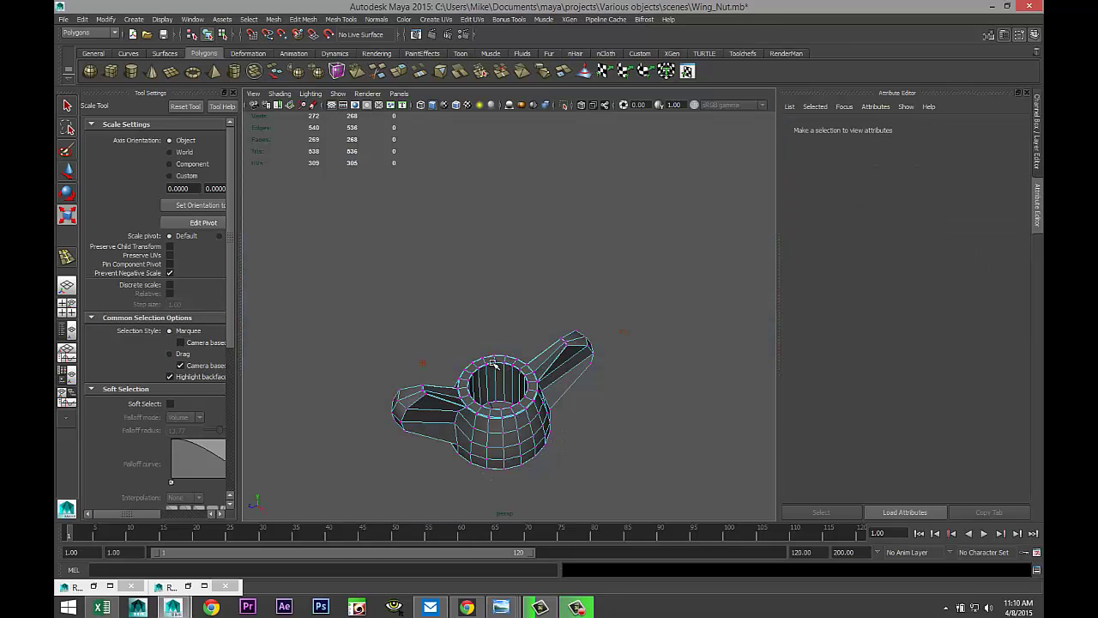
Display the whole wing nut smoothed and examine its wing tips, wing joints, rim and bore with the nut deselected.
{"action": "scroll", "coordinate": [574, 407], "scroll_direction": "up", "scroll_amount": 3}
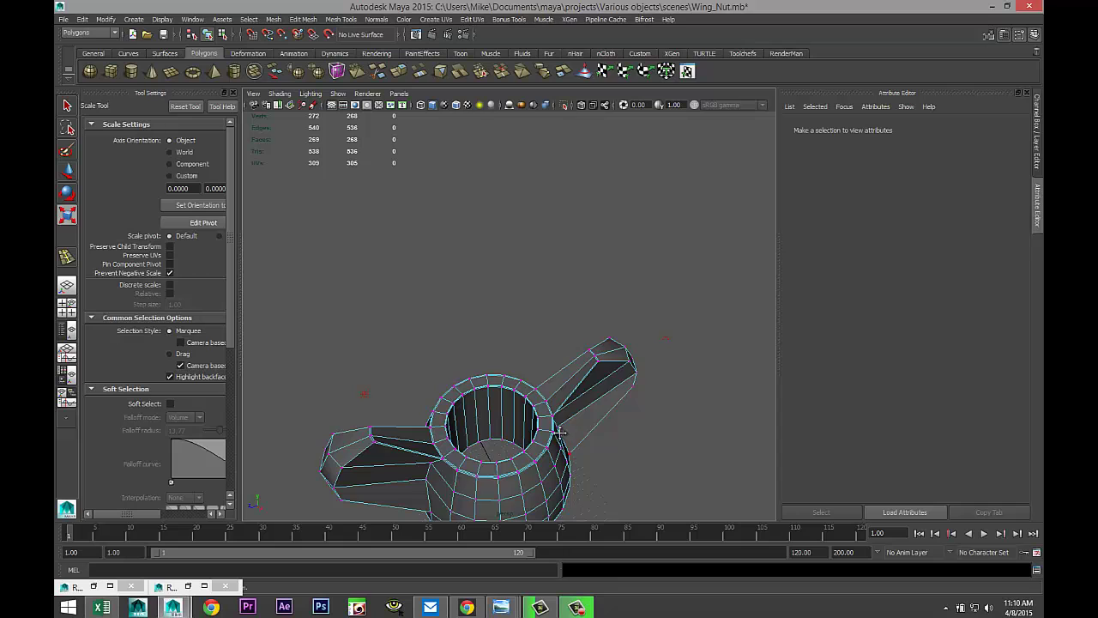
{"action": "middle_click_drag", "start_coordinate": [561, 434], "coordinate": [579, 317], "text": "alt"}
{"action": "right_click_drag", "start_coordinate": [532, 364], "coordinate": [563, 326]}
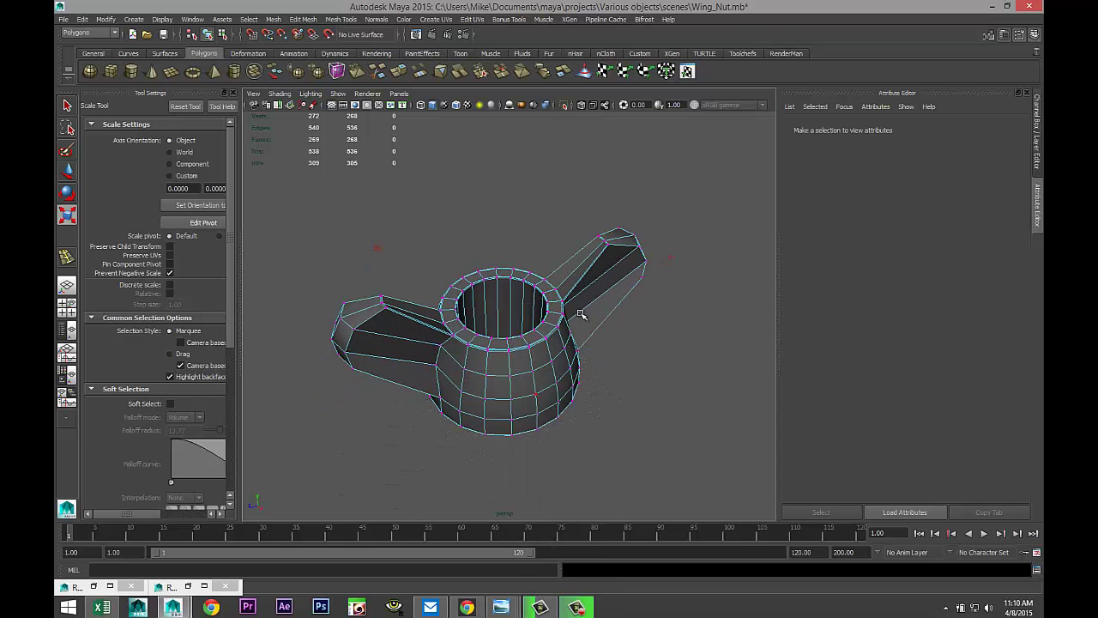
{"action": "left_click", "coordinate": [560, 355]}
{"action": "key", "text": "3"}
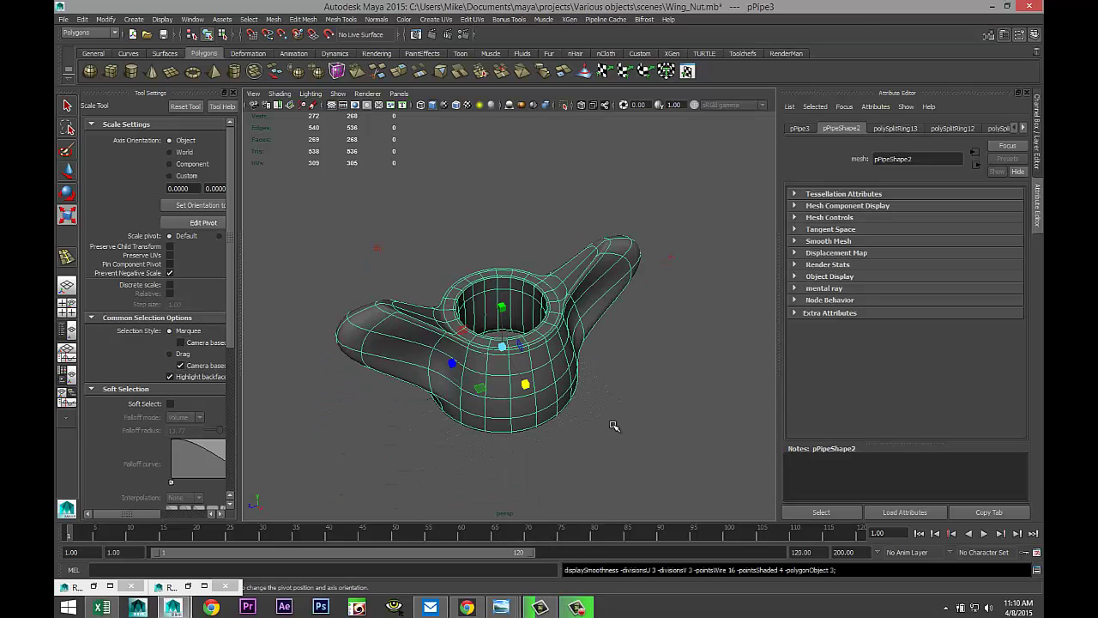
{"action": "left_click", "coordinate": [616, 438]}
{"action": "scroll", "coordinate": [613, 444], "scroll_direction": "up", "scroll_amount": 4}
{"action": "left_click_drag", "start_coordinate": [605, 449], "coordinate": [499, 387], "text": "alt"}
{"action": "middle_click_drag", "start_coordinate": [499, 386], "coordinate": [478, 389], "text": "alt"}
{"action": "scroll", "coordinate": [495, 389], "scroll_direction": "down", "scroll_amount": 3}
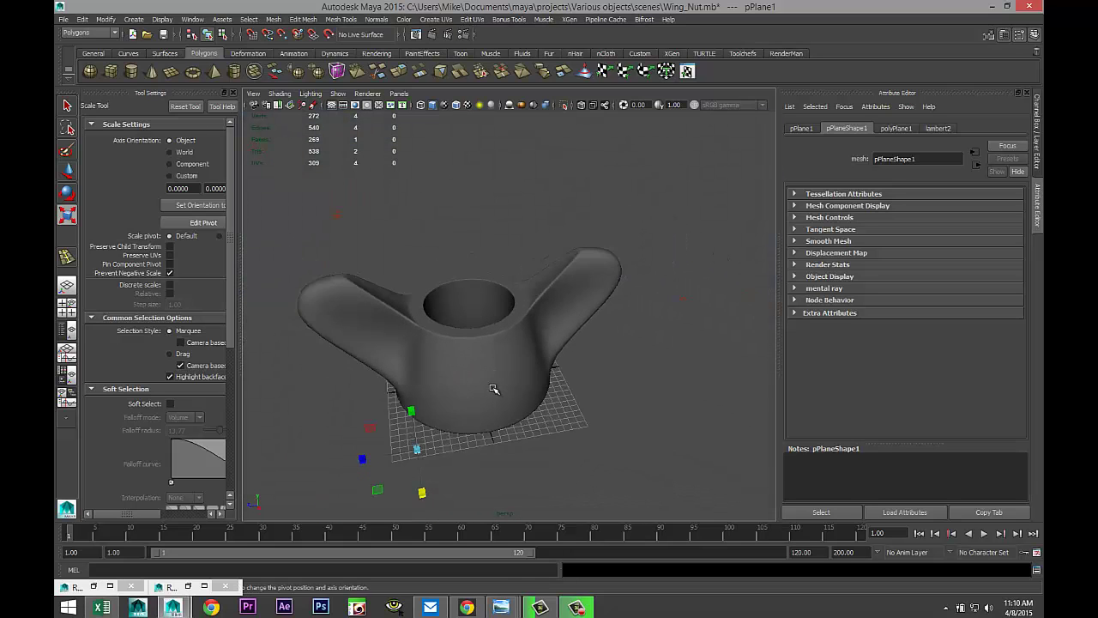
{"action": "scroll", "coordinate": [507, 392], "scroll_direction": "up", "scroll_amount": 3}
{"action": "left_click_drag", "start_coordinate": [544, 407], "coordinate": [525, 429], "text": "alt"}
{"action": "middle_click_drag", "start_coordinate": [525, 429], "coordinate": [530, 398], "text": "alt"}
{"action": "scroll", "coordinate": [530, 397], "scroll_direction": "up", "scroll_amount": 1}
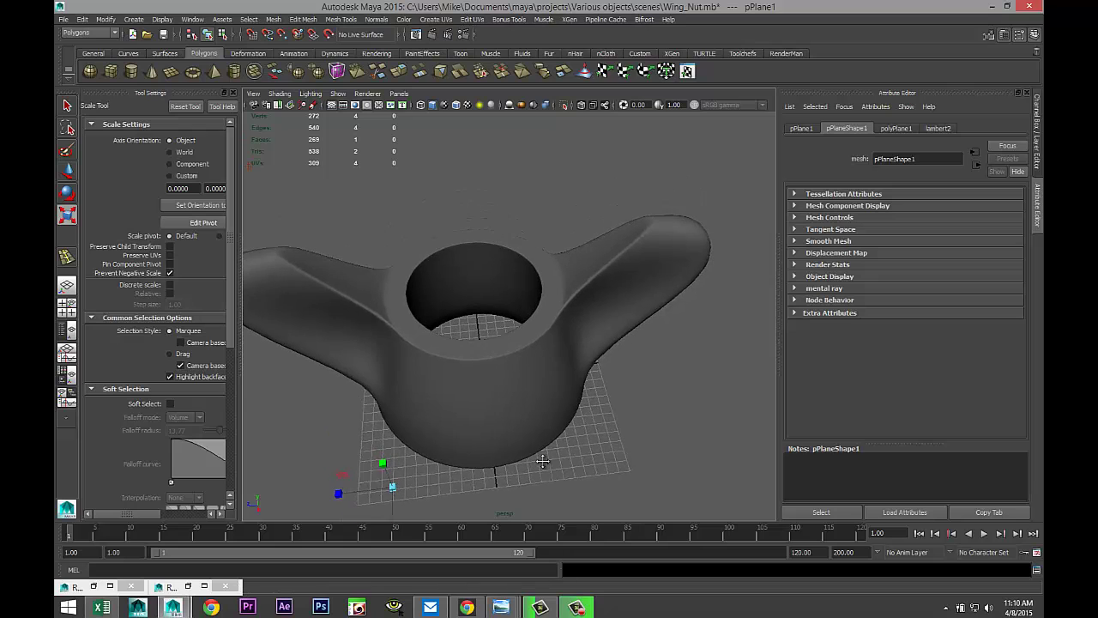
{"action": "scroll", "coordinate": [552, 458], "scroll_direction": "up", "scroll_amount": 3}
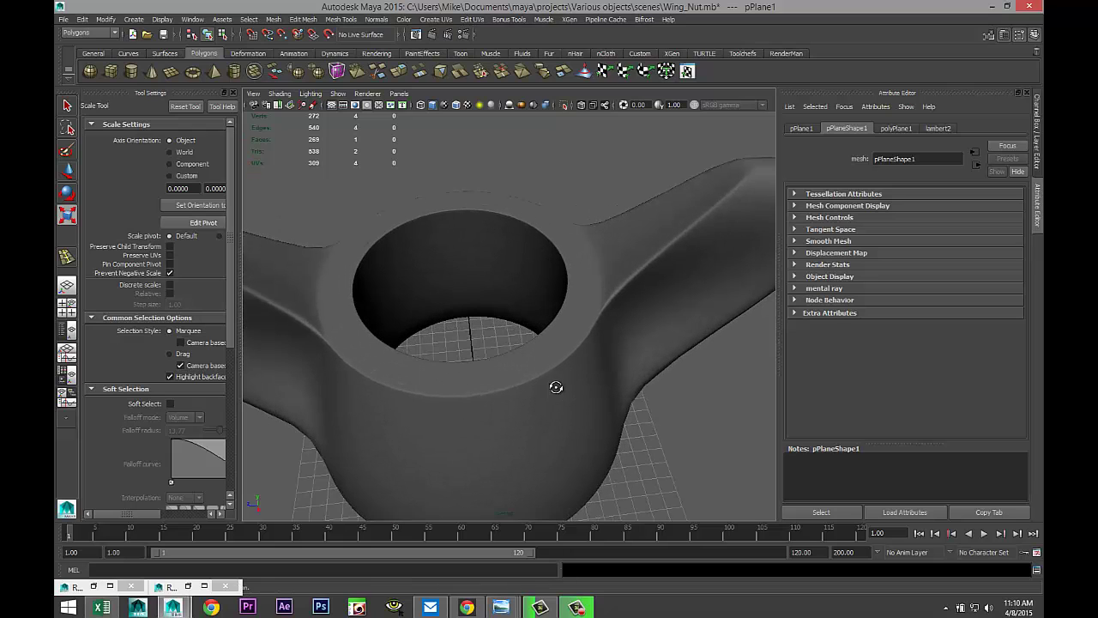
{"action": "left_click_drag", "start_coordinate": [554, 385], "coordinate": [558, 390], "text": "alt"}
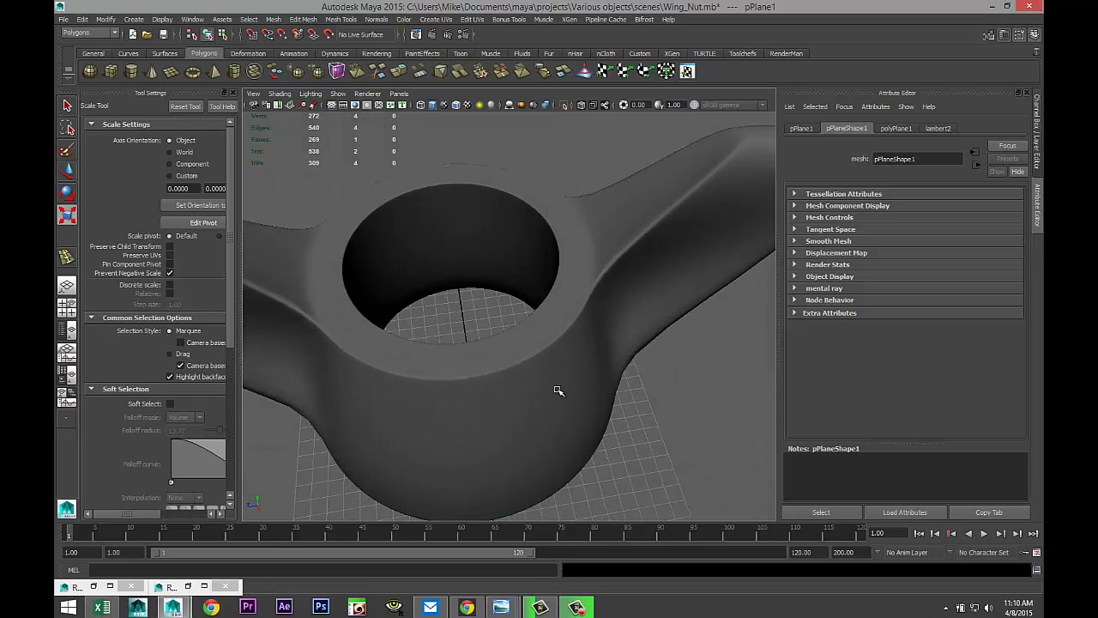
Select the wing nut, compare its smoothed and unsmoothed displays, and leave it unsmoothed.
{"action": "right_click_drag", "start_coordinate": [513, 330], "coordinate": [549, 314]}
{"action": "left_click", "coordinate": [552, 317]}
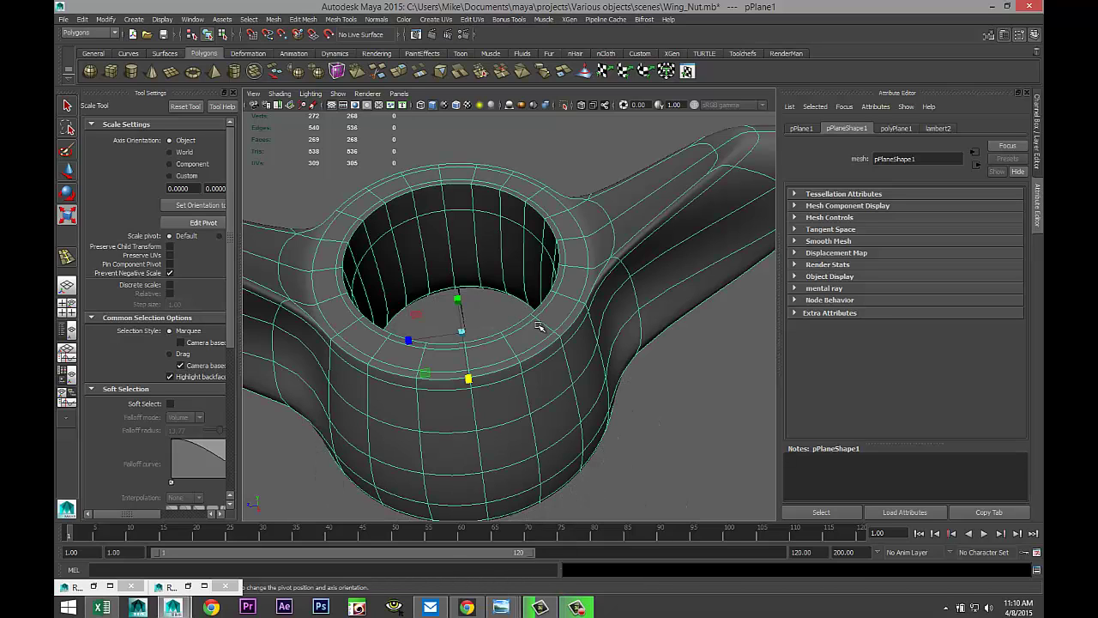
{"action": "key", "text": "1"}
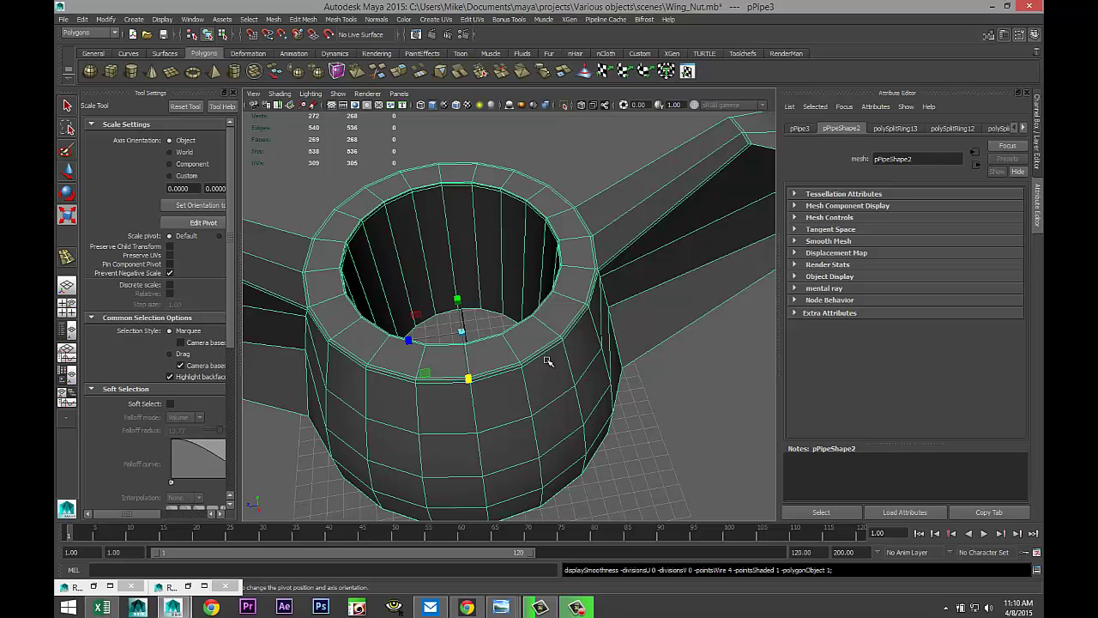
{"action": "key", "text": "3"}
{"action": "key", "text": "1"}
Create a polygon helix beside the wing nut, about 14.2 wide and 19.5 high.
{"action": "left_click", "coordinate": [134, 20]}
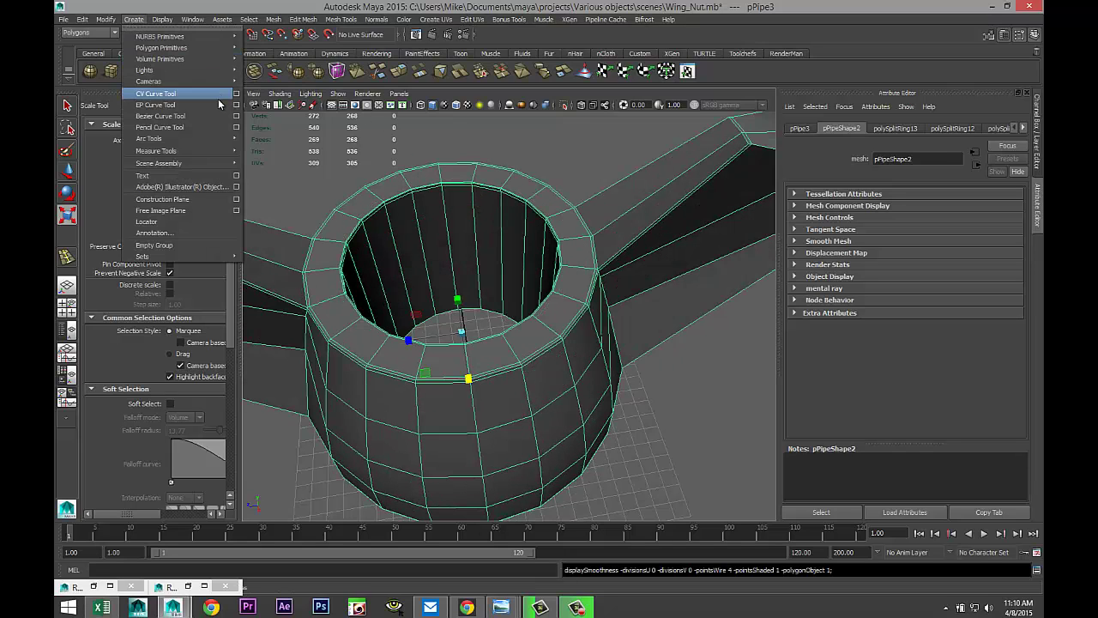
{"action": "mouse_move", "coordinate": [214, 47]}
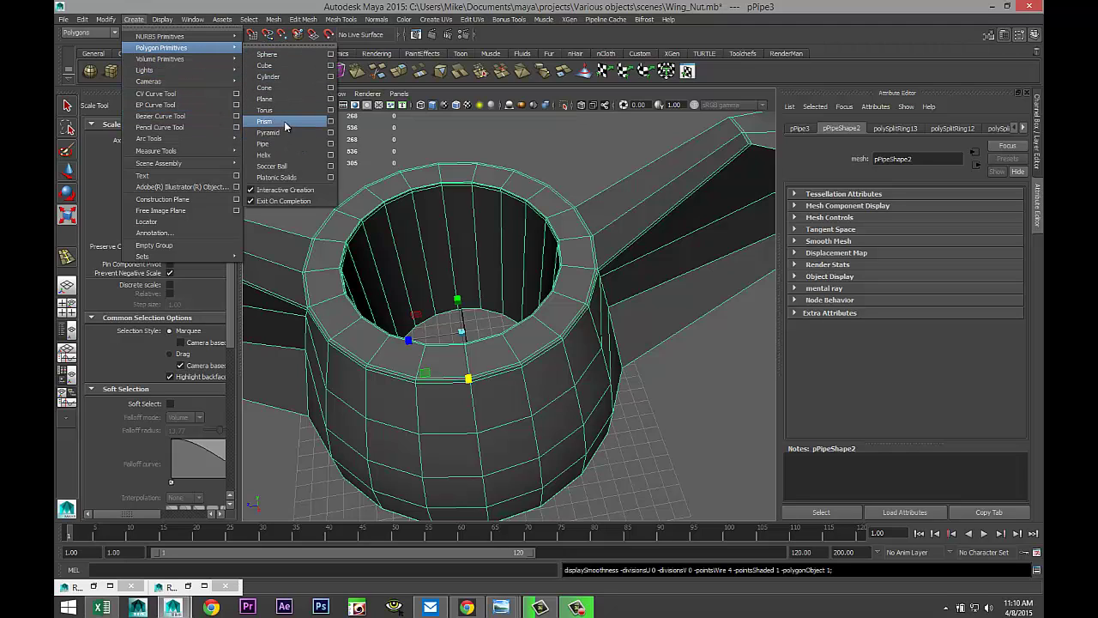
{"action": "left_click", "coordinate": [290, 152]}
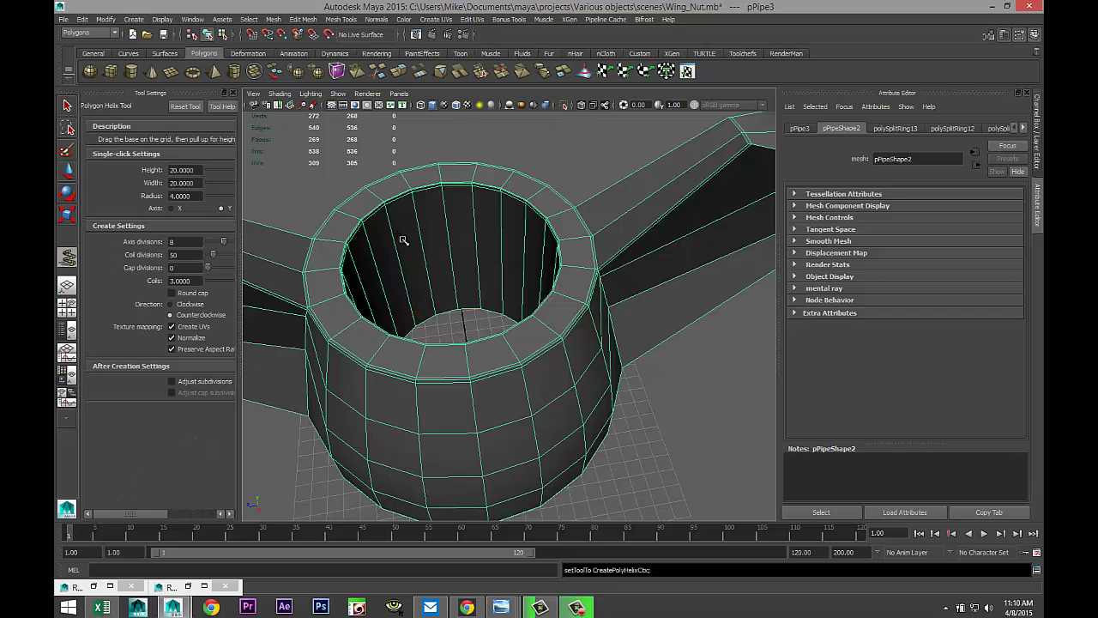
{"action": "scroll", "coordinate": [574, 463], "scroll_direction": "down", "scroll_amount": 6}
{"action": "left_click_drag", "start_coordinate": [568, 459], "coordinate": [598, 398]}
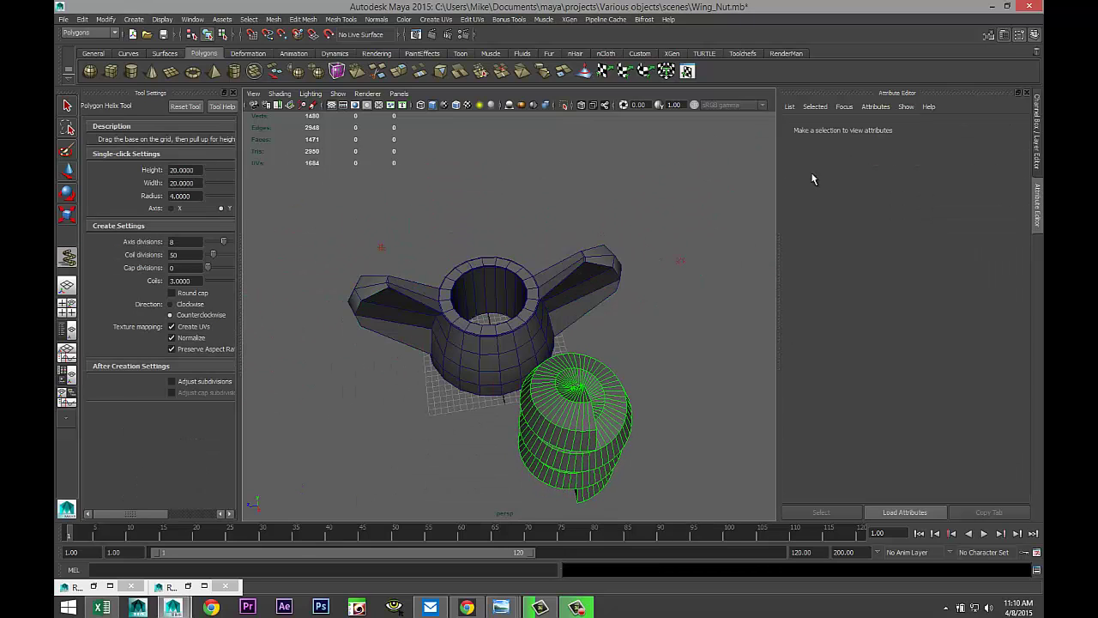
{"action": "key", "text": "r"}
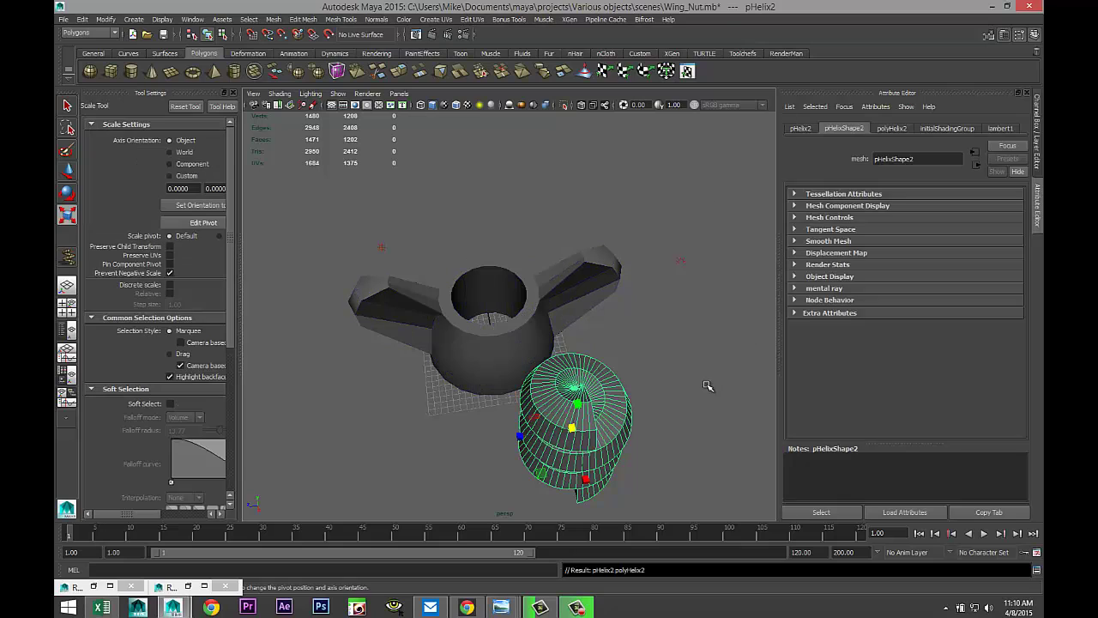
Move the helix to the origin by setting its X, Y and Z translation to 0.
{"action": "left_click", "coordinate": [800, 128]}
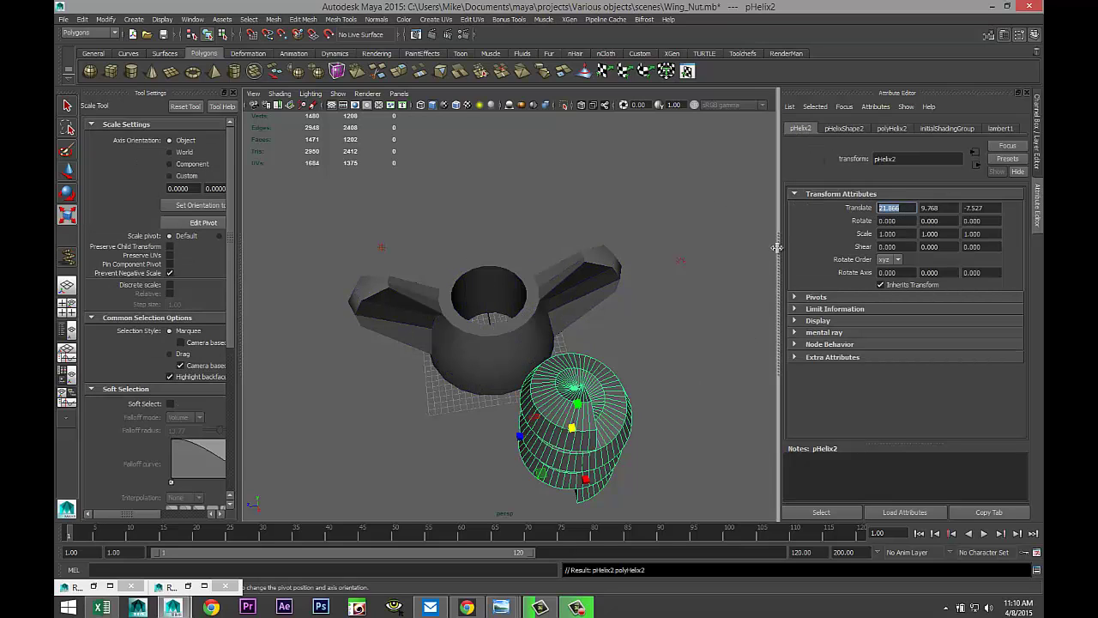
{"action": "left_click", "coordinate": [887, 207]}
{"action": "type", "text": "0"}
{"action": "key", "text": "Tab"}
{"action": "type", "text": "0"}
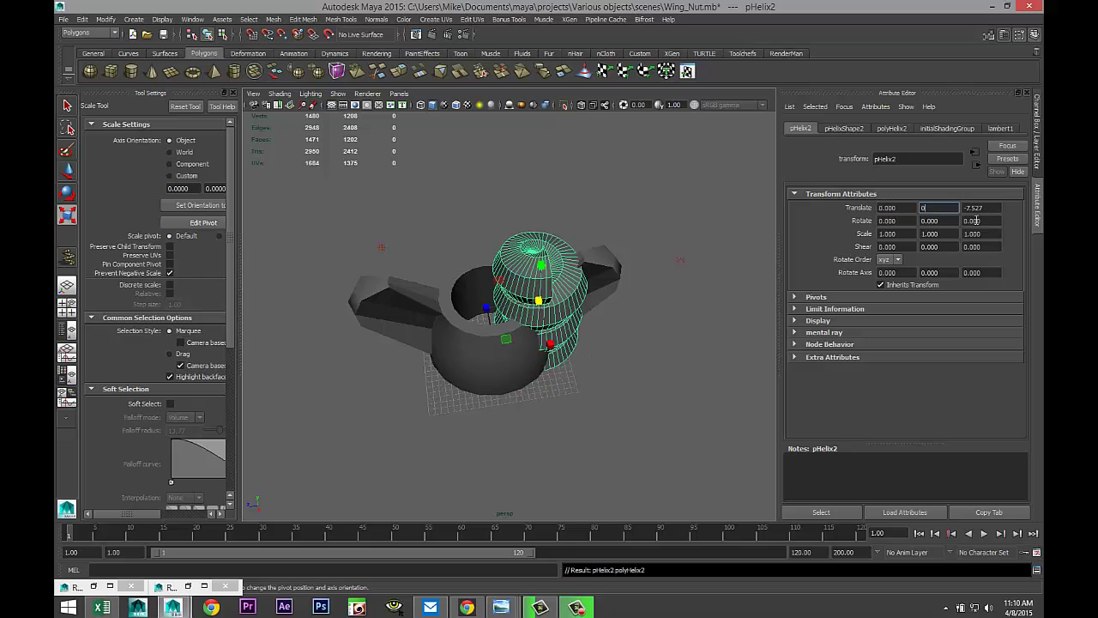
{"action": "left_click", "coordinate": [984, 208]}
{"action": "type", "text": "0"}
{"action": "left_click", "coordinate": [948, 208]}
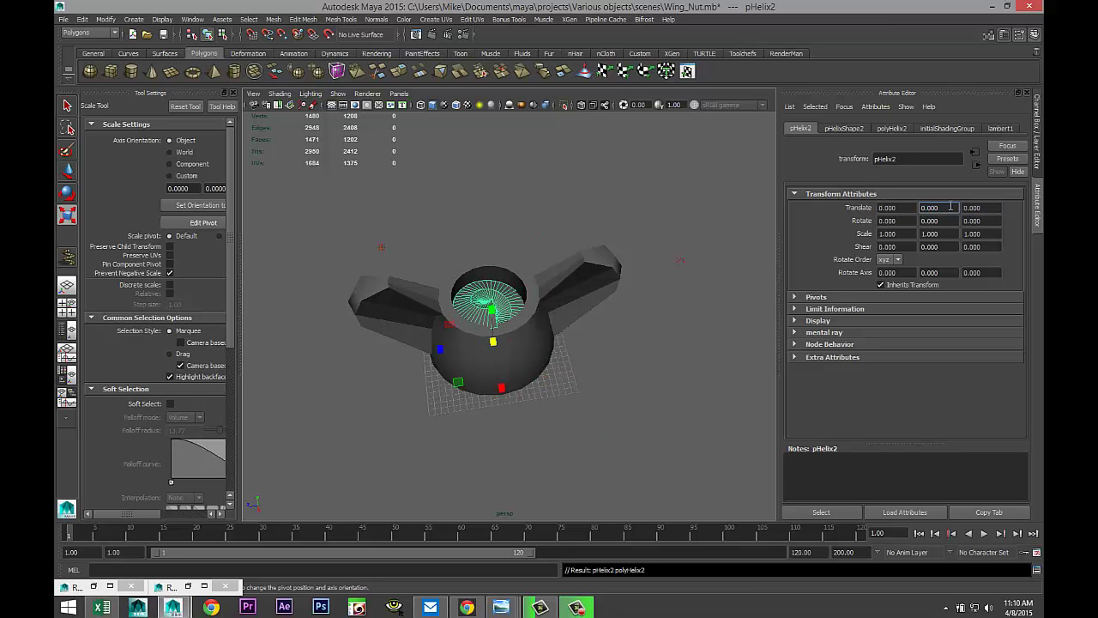
Select the wing nut and set its X, Y and Z translation to 0, aligning it with the helix.
{"action": "left_click_drag", "start_coordinate": [497, 300], "coordinate": [514, 316], "text": "alt"}
{"action": "left_click", "coordinate": [534, 277]}
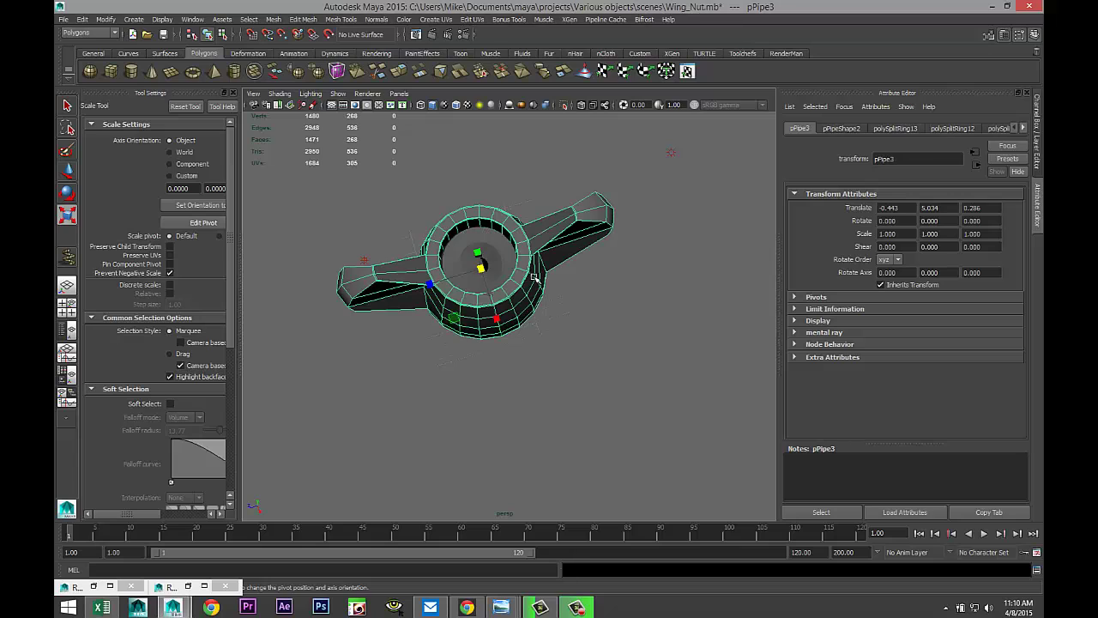
{"action": "left_click", "coordinate": [893, 207]}
{"action": "type", "text": "0"}
{"action": "left_click", "coordinate": [950, 208]}
{"action": "type", "text": "0.6"}
{"action": "key", "text": "Tab"}
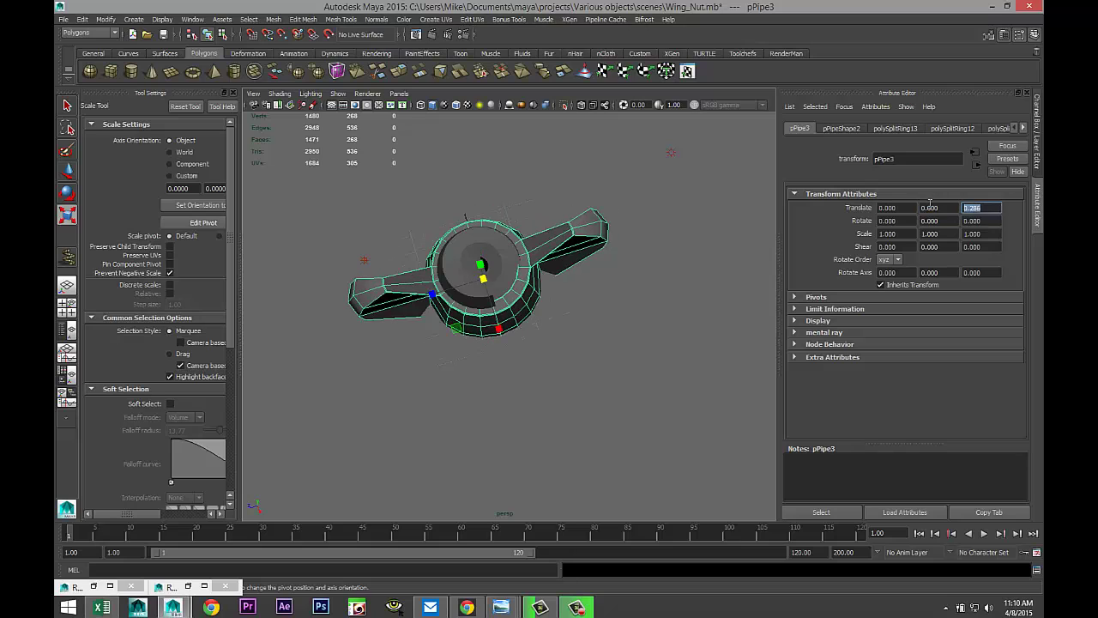
{"action": "left_click", "coordinate": [937, 208]}
{"action": "scroll", "coordinate": [553, 359], "scroll_direction": "up", "scroll_amount": 3}
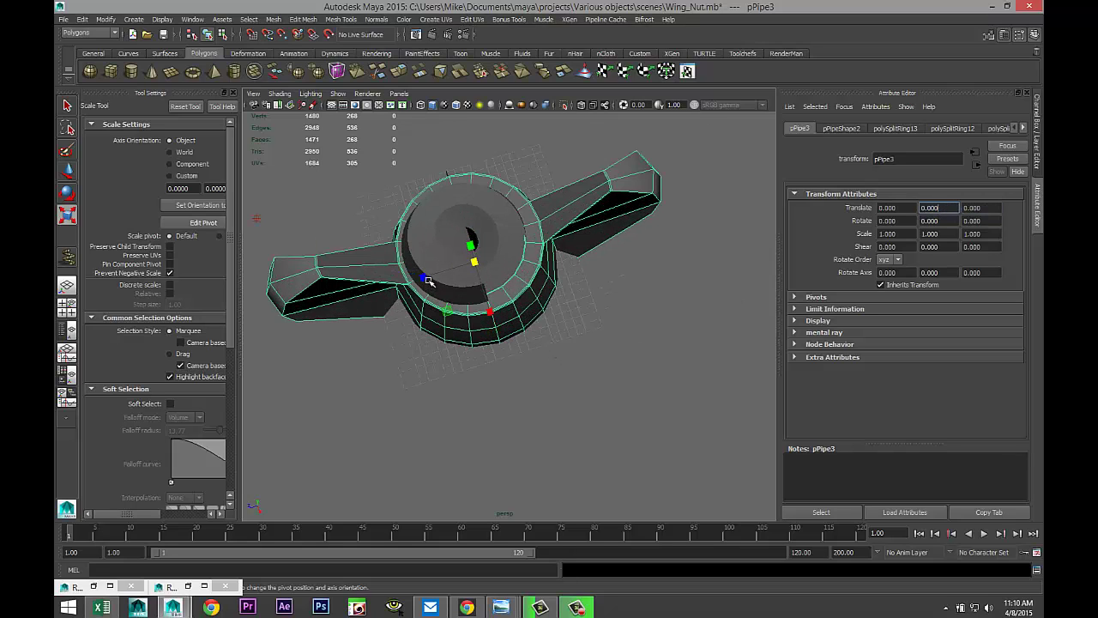
Thin the helix by trying a radius of 0.5 and then setting the radius to 0.15.
{"action": "left_click", "coordinate": [435, 254]}
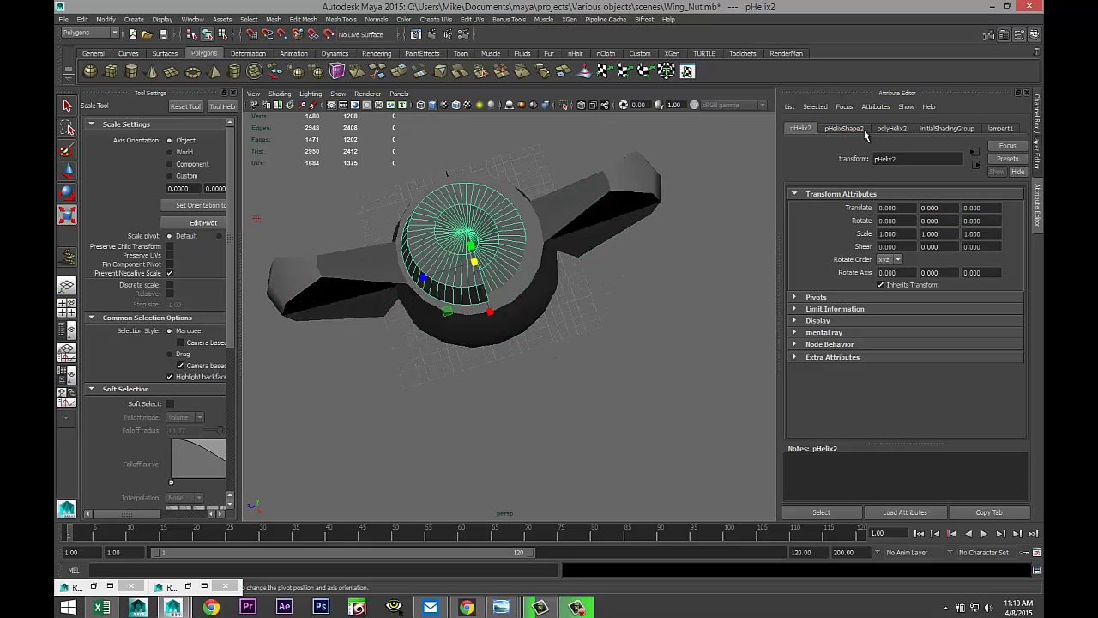
{"action": "left_click", "coordinate": [891, 128]}
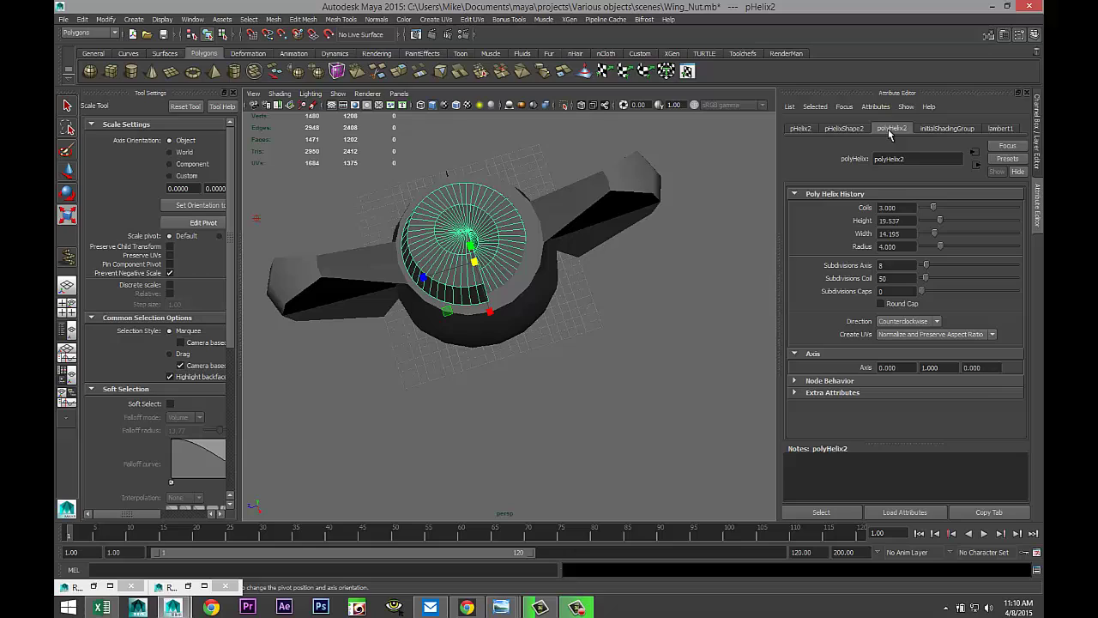
{"action": "left_click", "coordinate": [905, 247]}
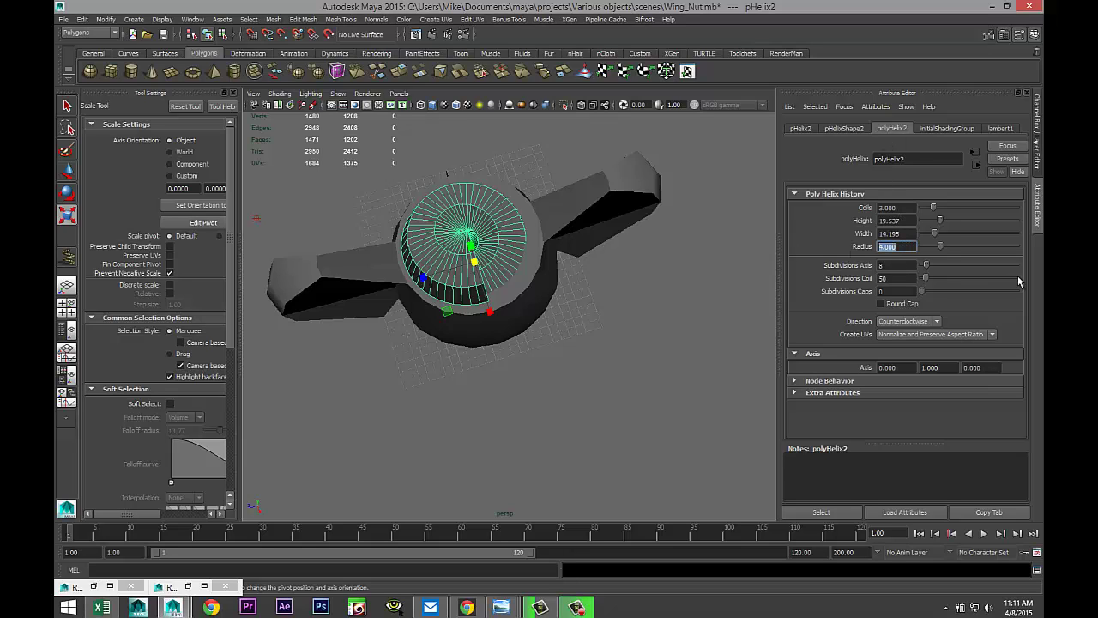
{"action": "type", "text": "0.5"}
{"action": "key", "text": "Return"}
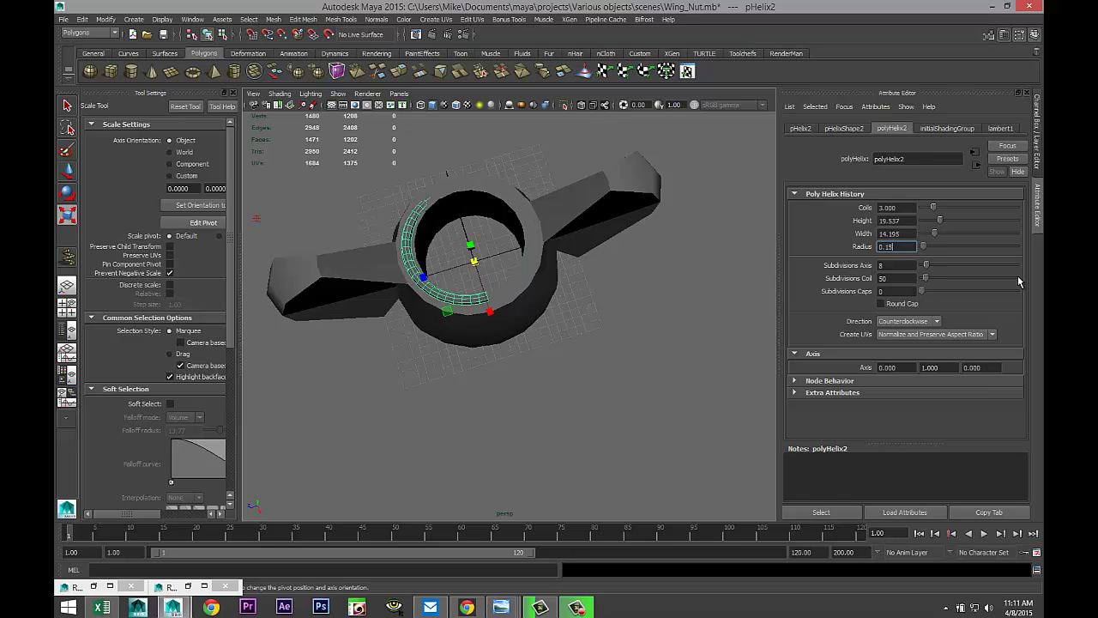
{"action": "type", "text": "0.15"}
{"action": "key", "text": "Return"}
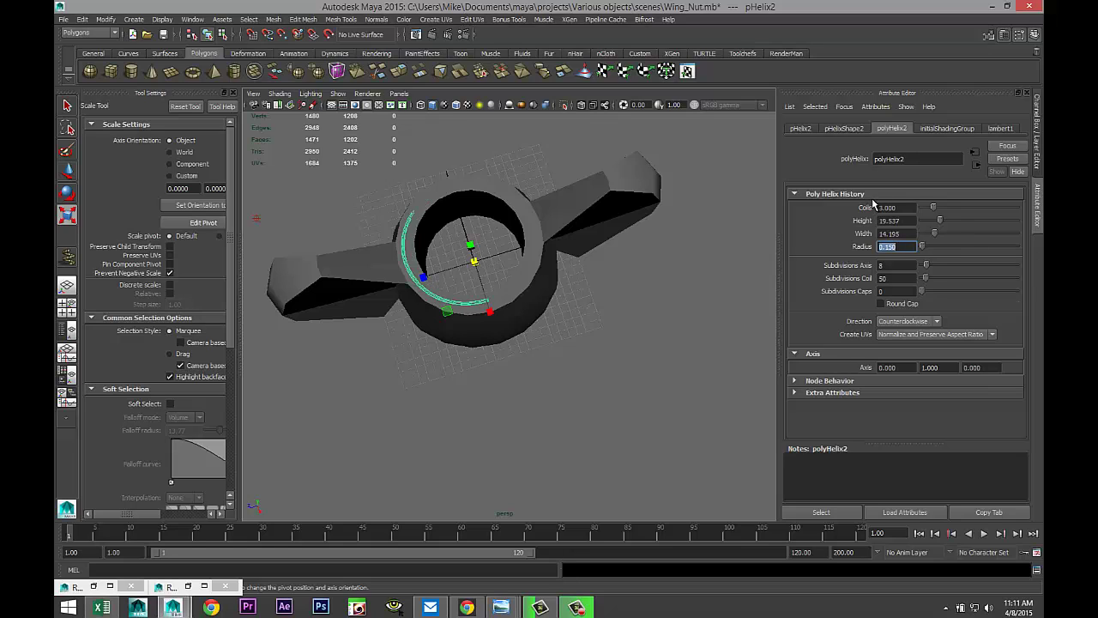
Set the helix to 13 coils and scale it down uniformly to fit the wing nut's bore.
{"action": "left_click", "coordinate": [909, 208]}
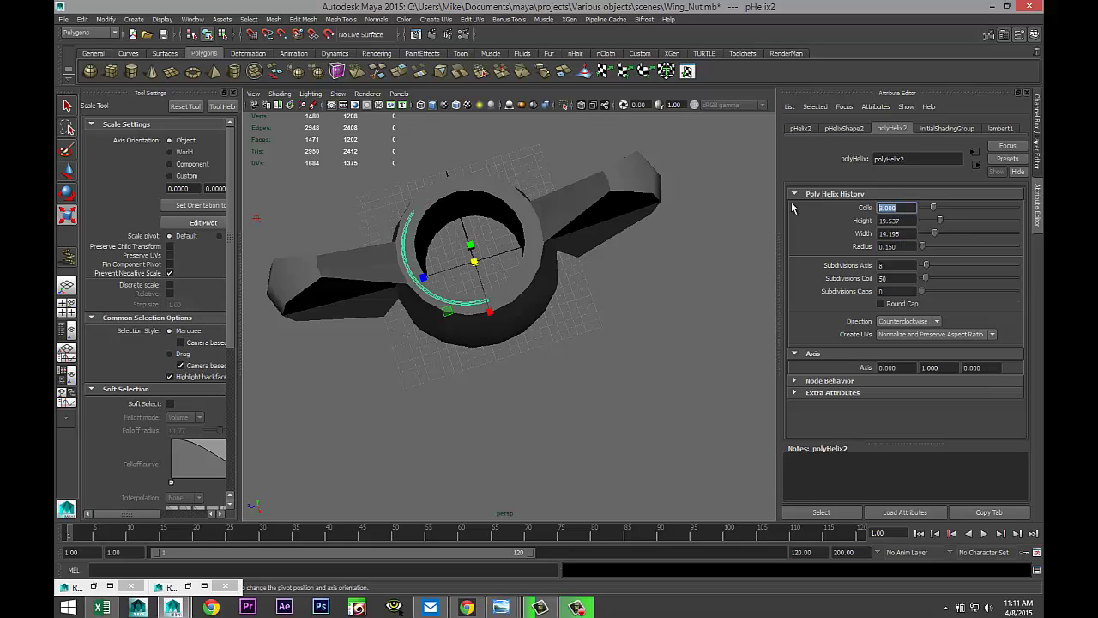
{"action": "type", "text": "13"}
{"action": "key", "text": "Return"}
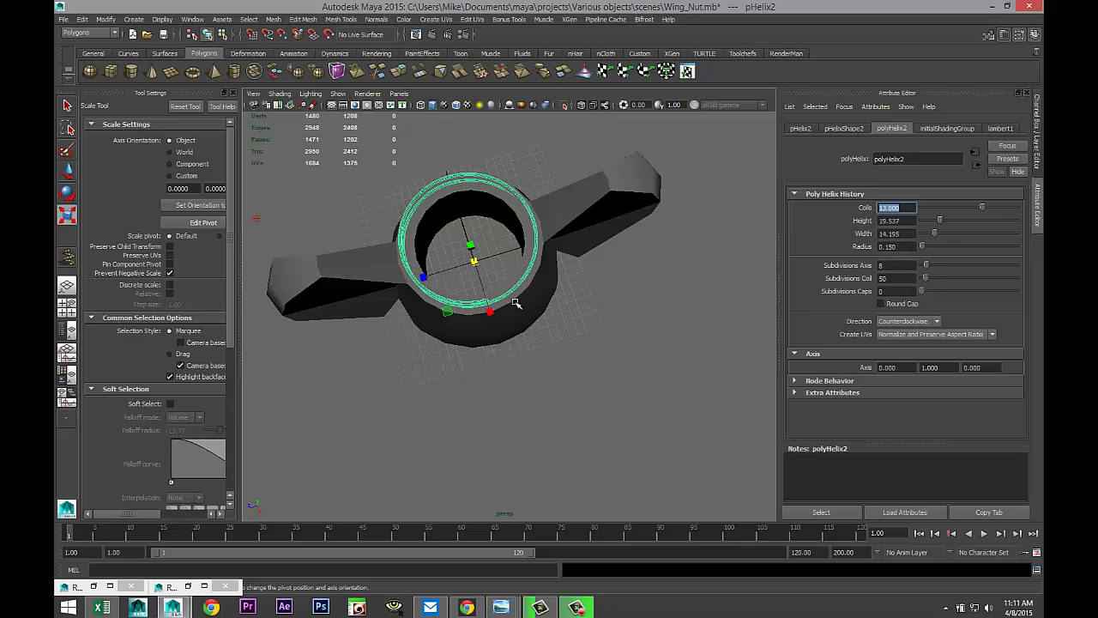
{"action": "left_click_drag", "start_coordinate": [474, 262], "coordinate": [457, 263]}
{"action": "scroll", "coordinate": [461, 284], "scroll_direction": "up", "scroll_amount": 4}
{"action": "left_click_drag", "start_coordinate": [541, 306], "coordinate": [543, 338], "text": "alt"}
{"action": "middle_click_drag", "start_coordinate": [543, 338], "coordinate": [552, 380], "text": "alt"}
{"action": "scroll", "coordinate": [556, 384], "scroll_direction": "up", "scroll_amount": 2}
{"action": "left_click_drag", "start_coordinate": [561, 386], "coordinate": [553, 399], "text": "alt"}
Increase the number of coils in the helix to 20.
{"action": "left_click_drag", "start_coordinate": [909, 207], "coordinate": [818, 205]}
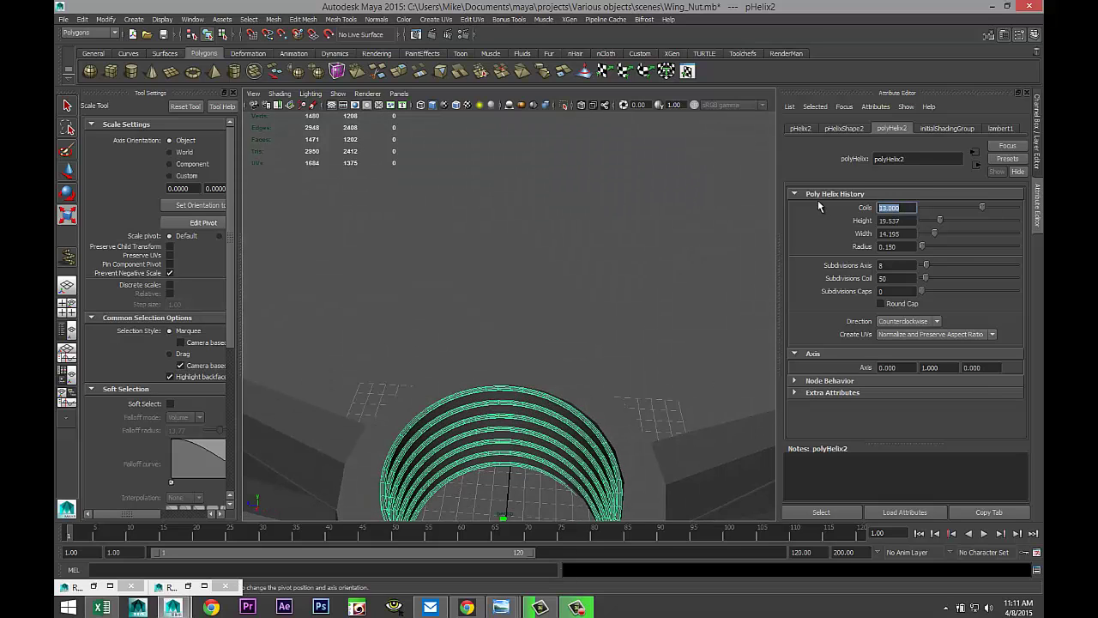
{"action": "type", "text": "20"}
{"action": "key", "text": "Return"}
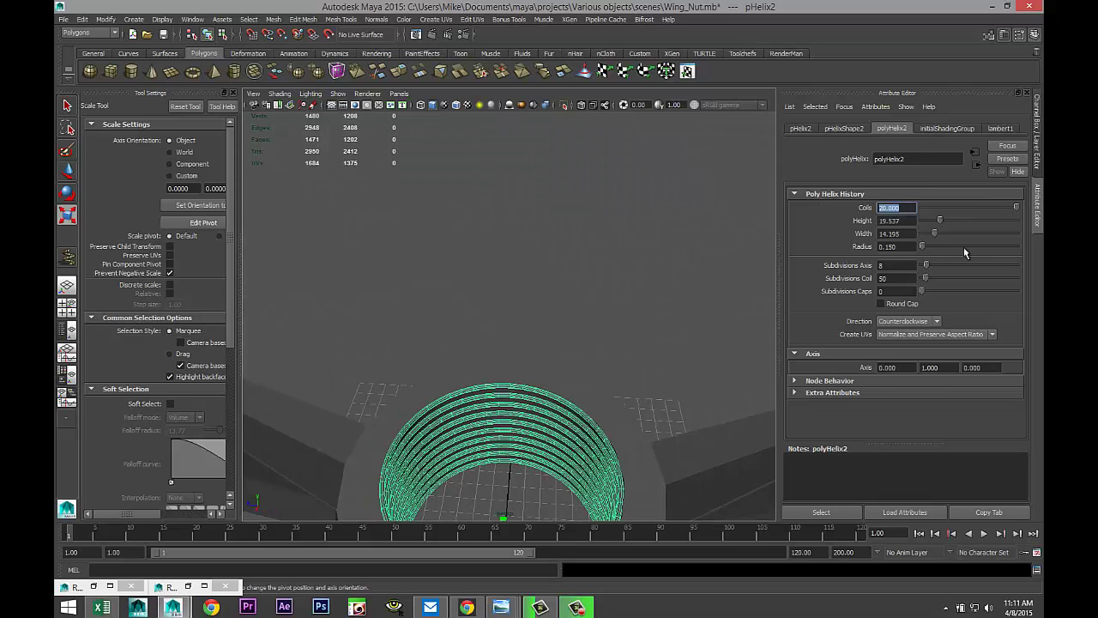
Set the helix's number of coils to 25.
{"action": "left_click_drag", "start_coordinate": [606, 318], "coordinate": [592, 405], "text": "alt"}
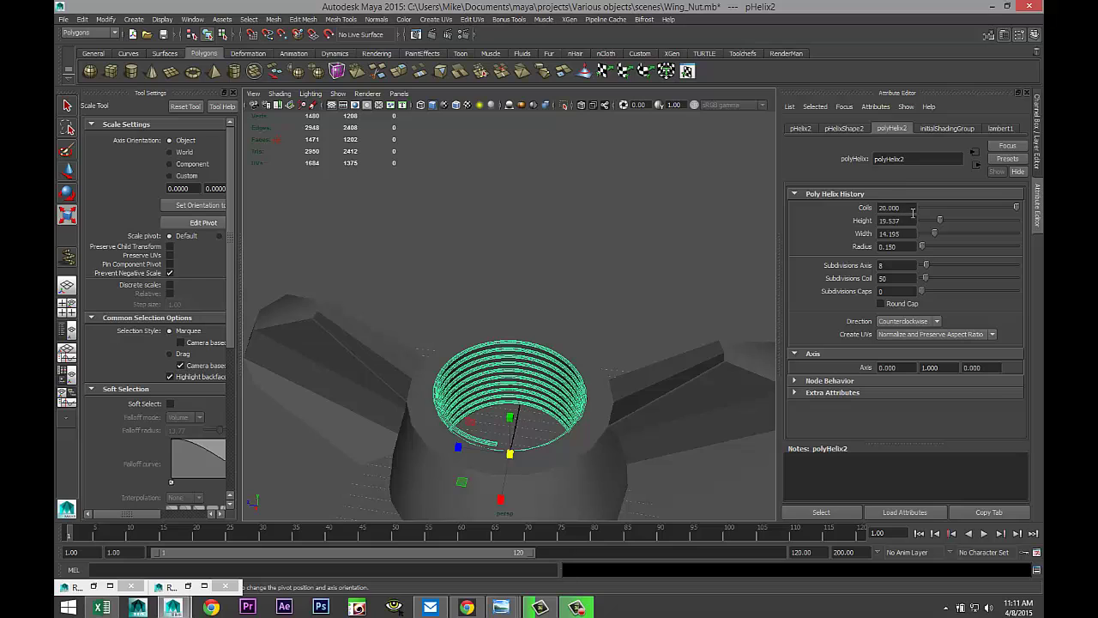
{"action": "left_click_drag", "start_coordinate": [911, 209], "coordinate": [719, 215]}
{"action": "key", "text": "Return"}
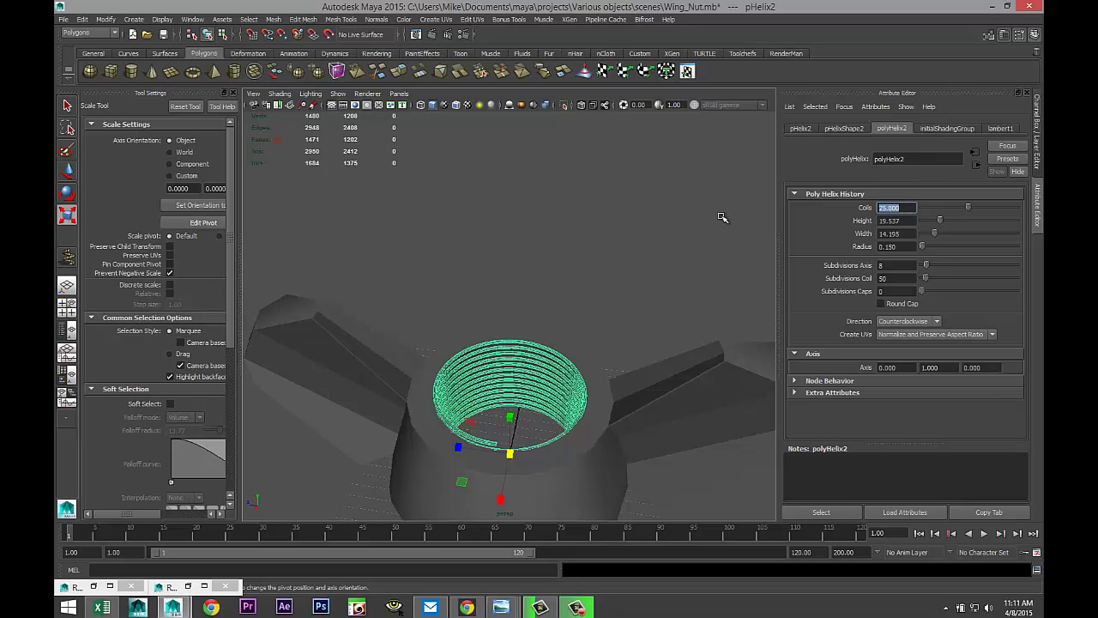
{"action": "left_click_drag", "start_coordinate": [571, 304], "coordinate": [605, 324], "text": "alt"}
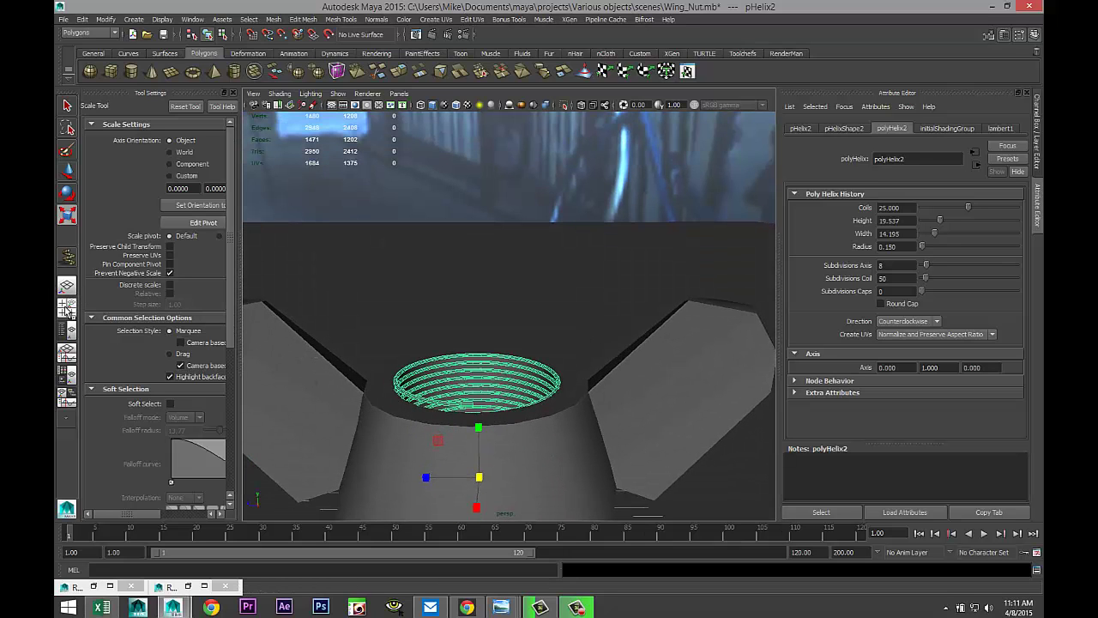
In the side view, move the helix down until its top is level with the wing nut's top rim.
{"action": "left_click", "coordinate": [67, 306]}
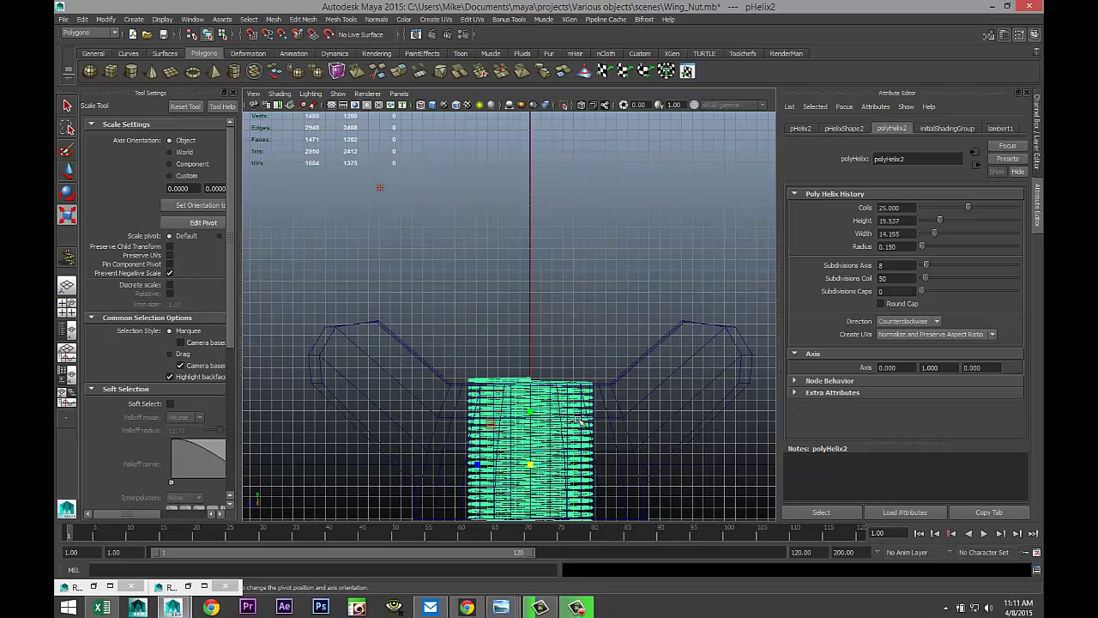
{"action": "scroll", "coordinate": [578, 421], "scroll_direction": "down", "scroll_amount": 2}
{"action": "key", "text": "f"}
{"action": "scroll", "coordinate": [574, 407], "scroll_direction": "down", "scroll_amount": 2}
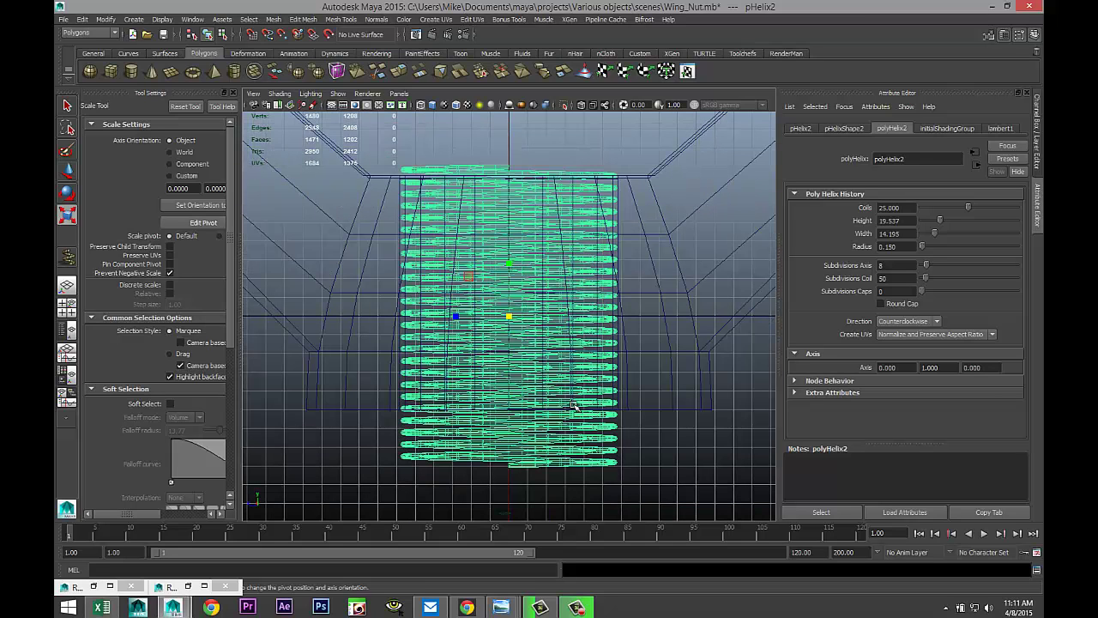
{"action": "key", "text": "w"}
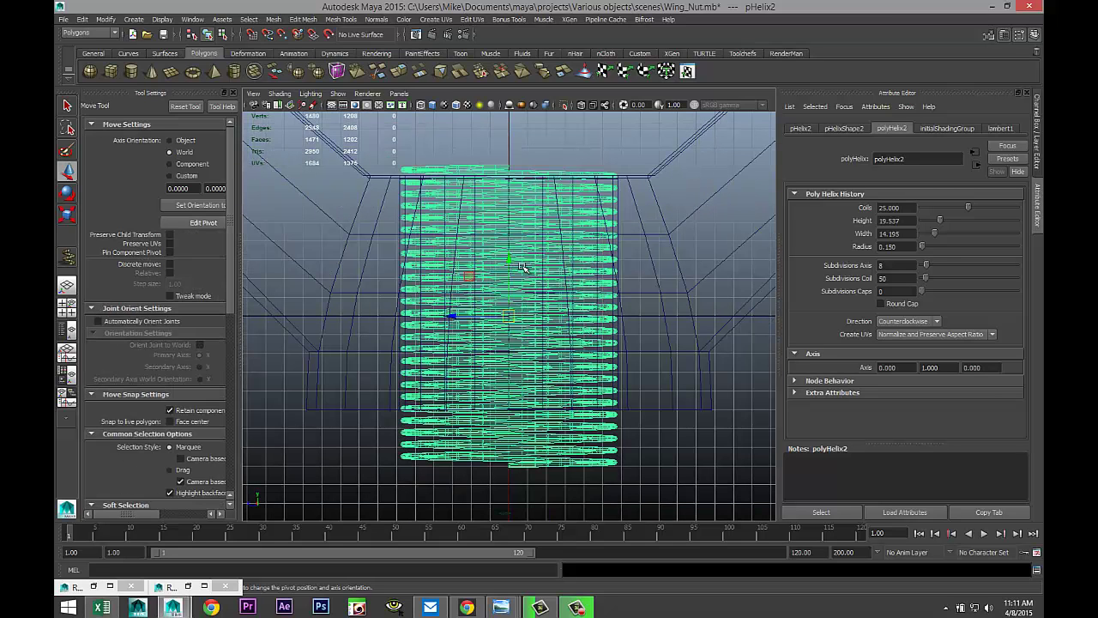
{"action": "left_click_drag", "start_coordinate": [509, 255], "coordinate": [509, 270]}
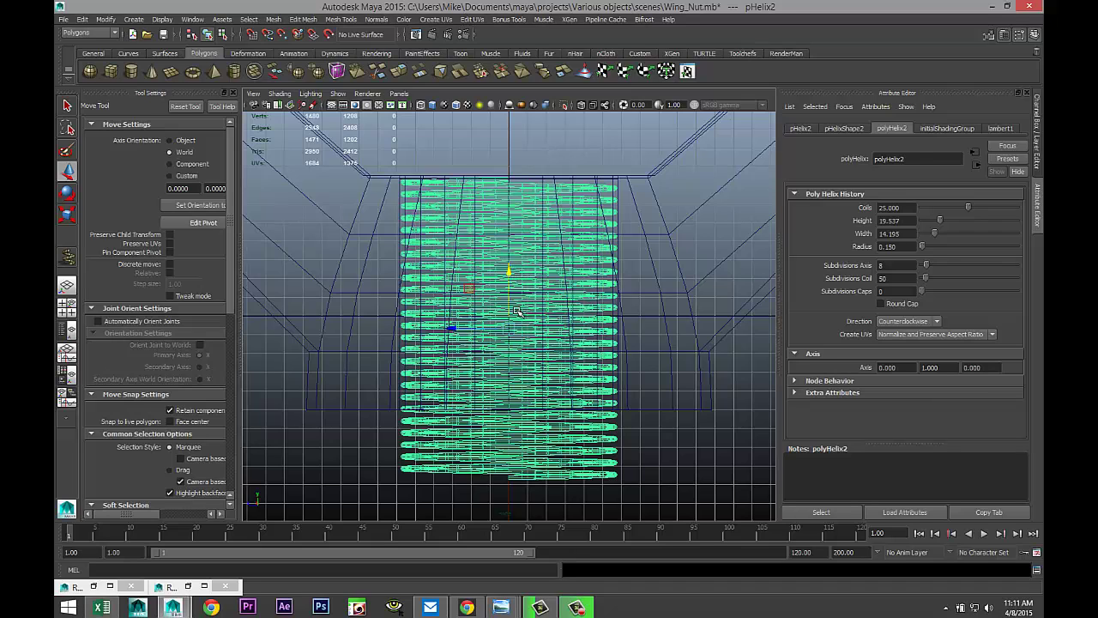
Move the helix's pivot up to the level of the wing nut's top rim.
{"action": "key", "text": "Insert"}
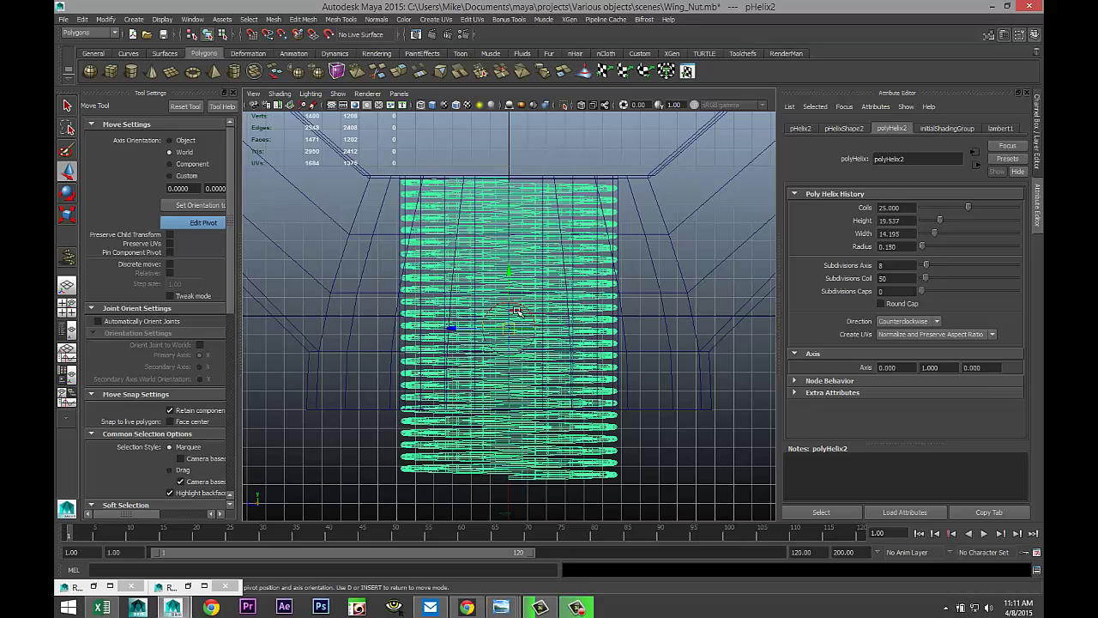
{"action": "left_click_drag", "start_coordinate": [509, 287], "coordinate": [511, 181]}
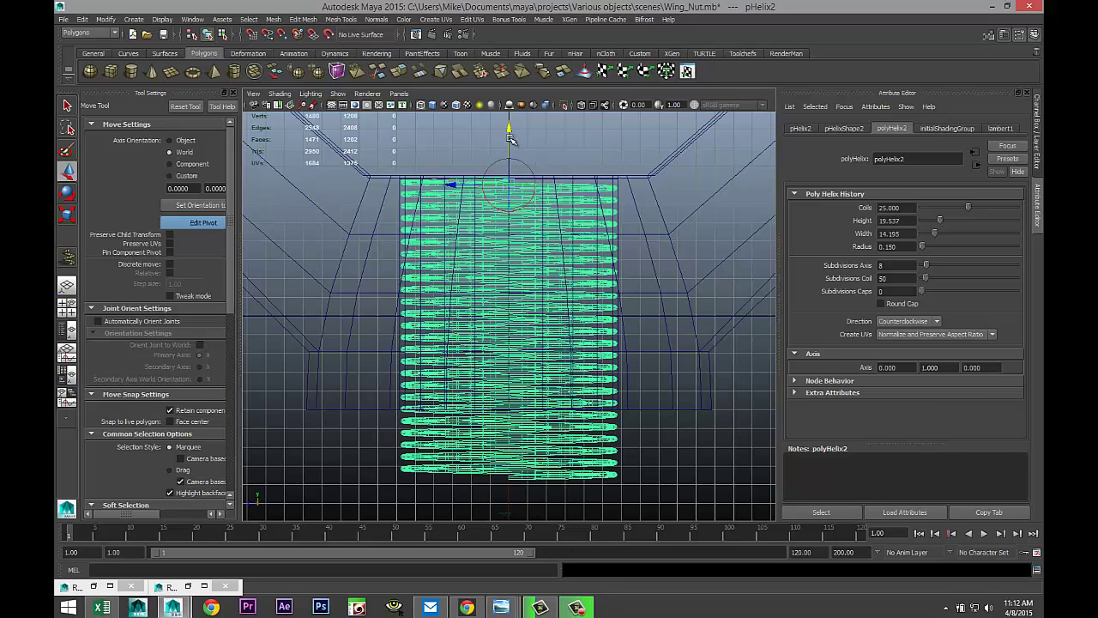
{"action": "left_click_drag", "start_coordinate": [511, 139], "coordinate": [507, 130]}
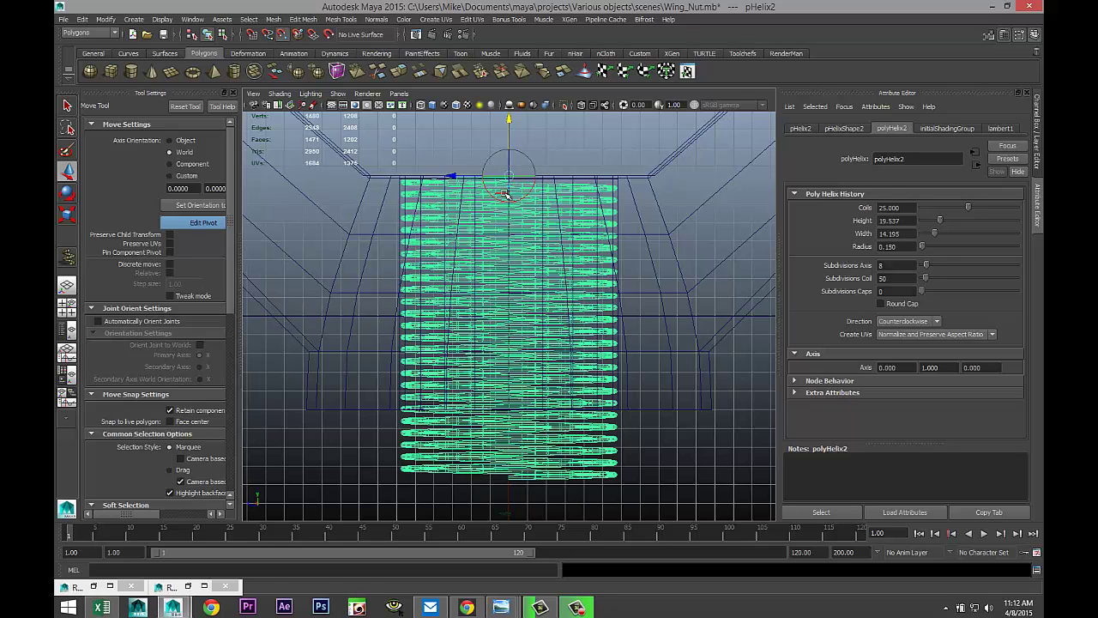
{"action": "key", "text": "Insert"}
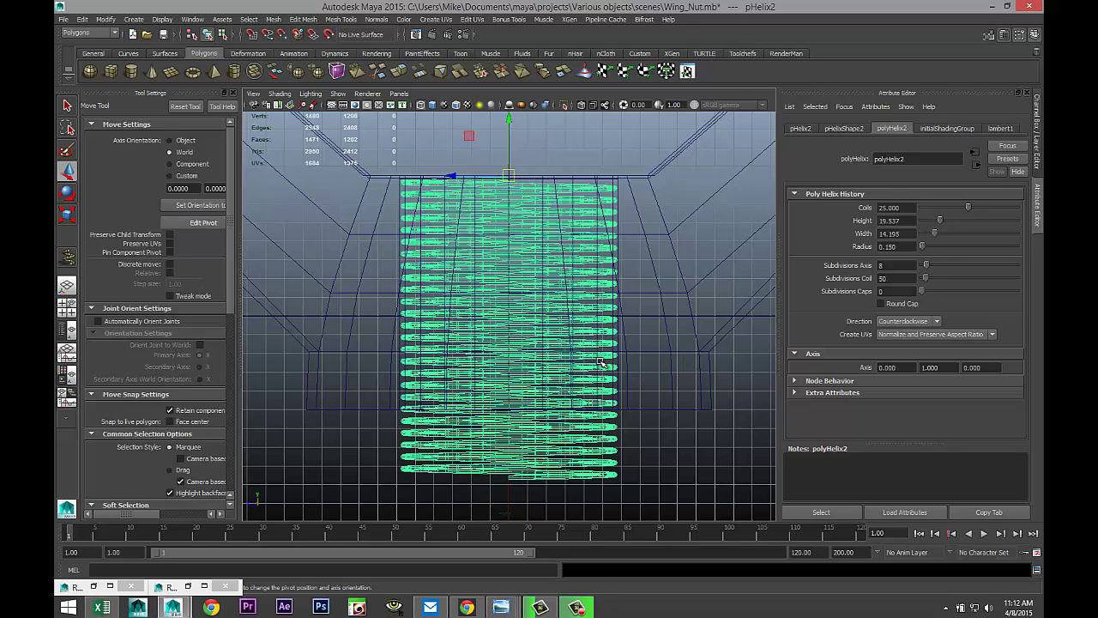
Scale the helix down vertically so it ends at the wing nut's base, and return to the perspective view.
{"action": "key", "text": "r"}
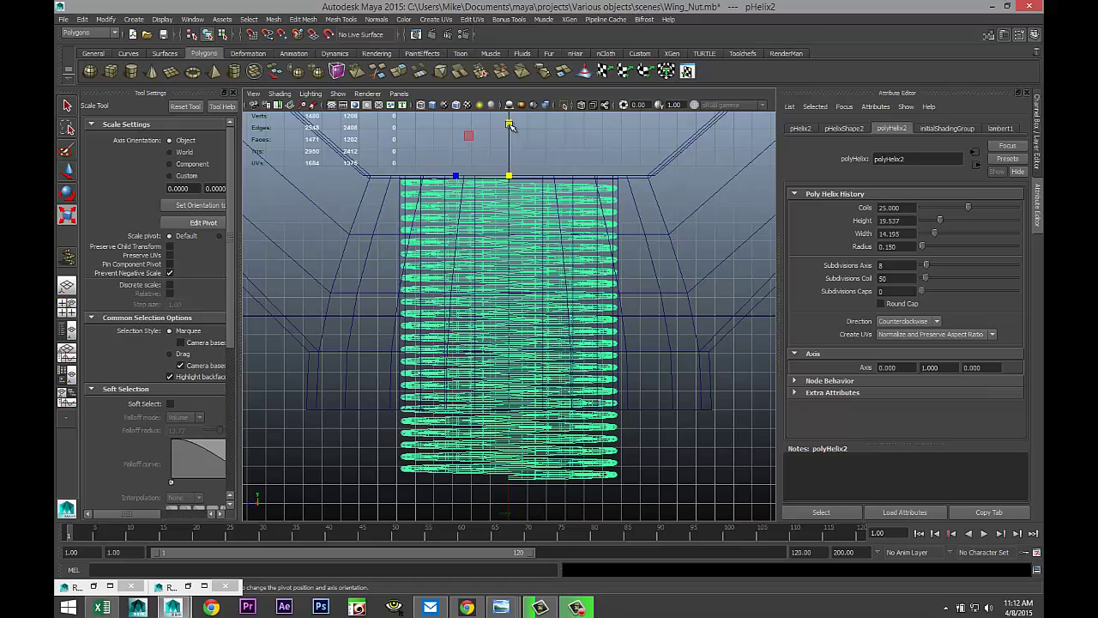
{"action": "left_click_drag", "start_coordinate": [509, 123], "coordinate": [511, 135]}
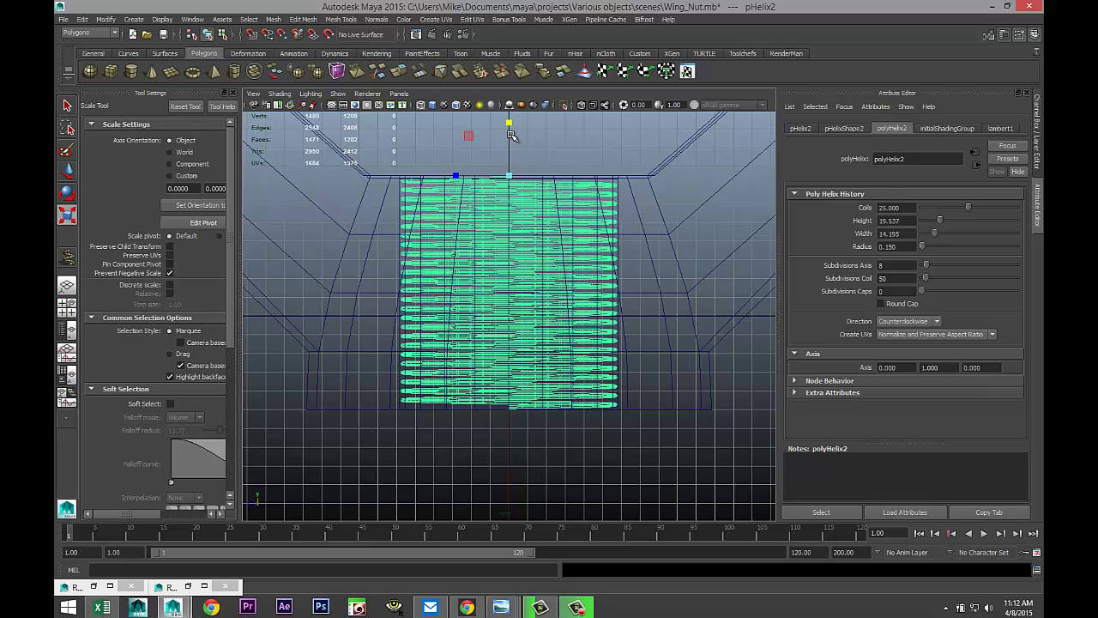
{"action": "left_click", "coordinate": [67, 307]}
{"action": "key", "text": "space"}
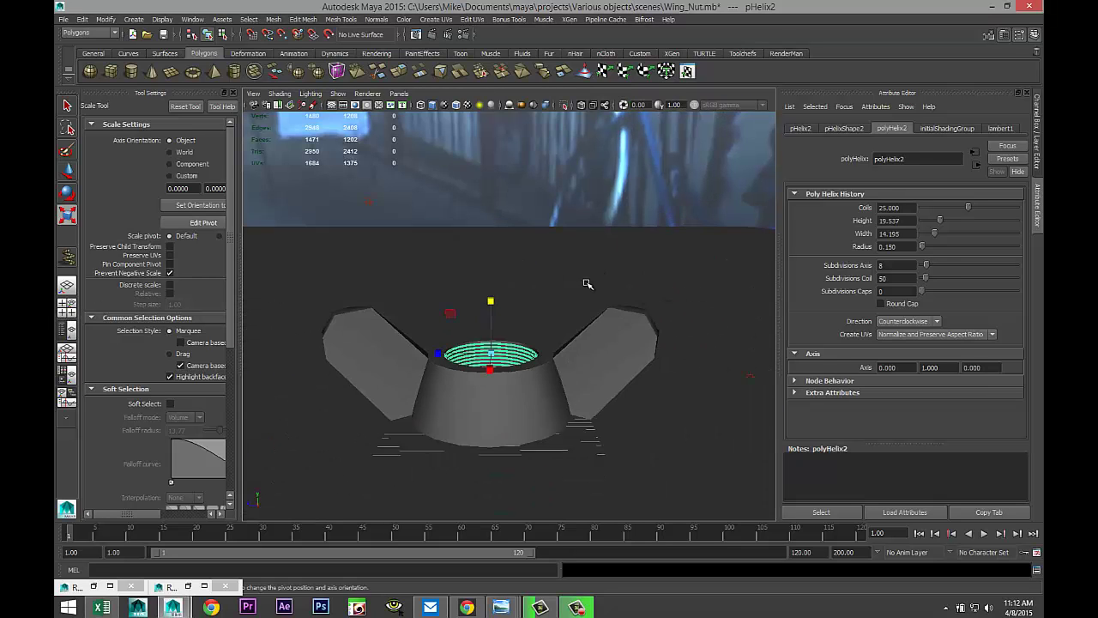
Combine the helix and the wing nut into one mesh and turn on its smooth preview.
{"action": "left_click_drag", "start_coordinate": [510, 312], "coordinate": [520, 354], "text": "alt"}
{"action": "scroll", "coordinate": [520, 354], "scroll_direction": "up", "scroll_amount": 2}
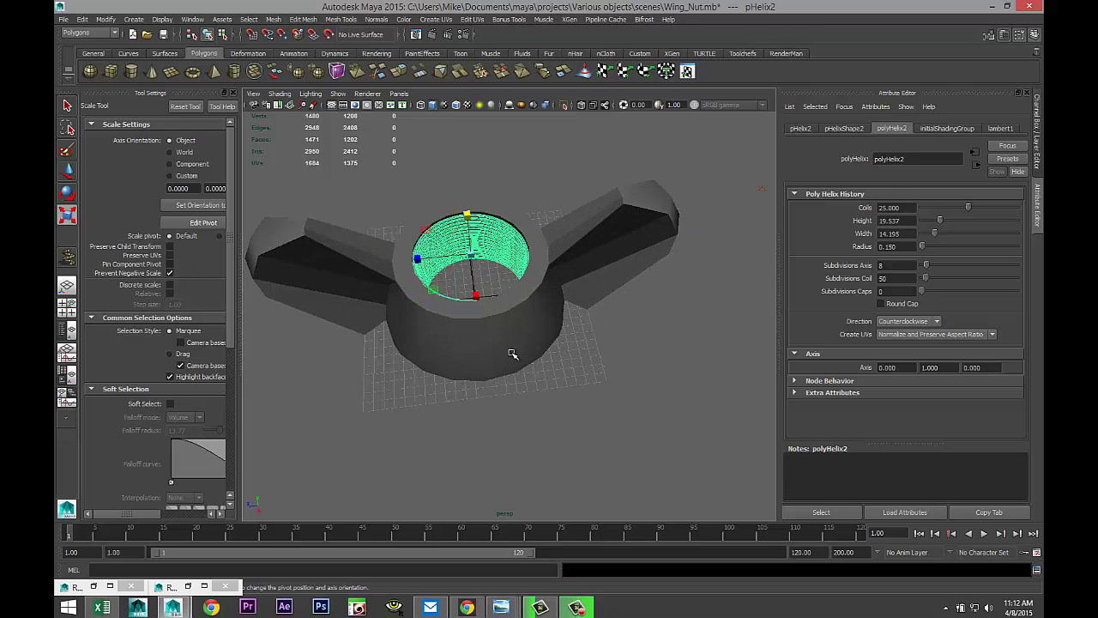
{"action": "left_click_drag", "start_coordinate": [323, 195], "coordinate": [428, 268], "text": "shift"}
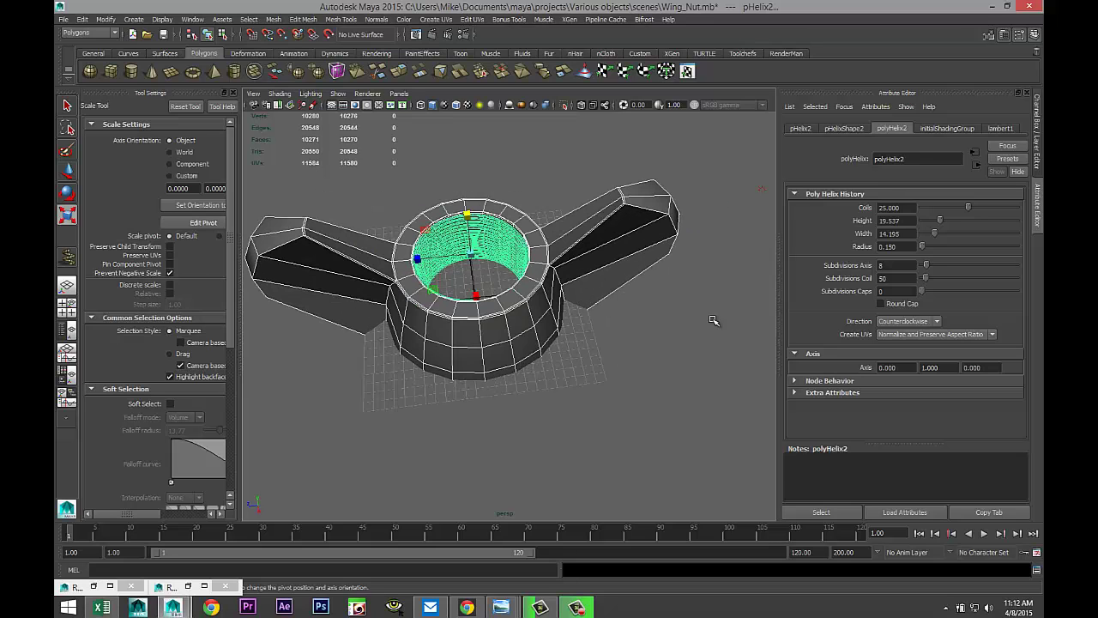
{"action": "left_click", "coordinate": [272, 20]}
{"action": "left_click", "coordinate": [296, 52]}
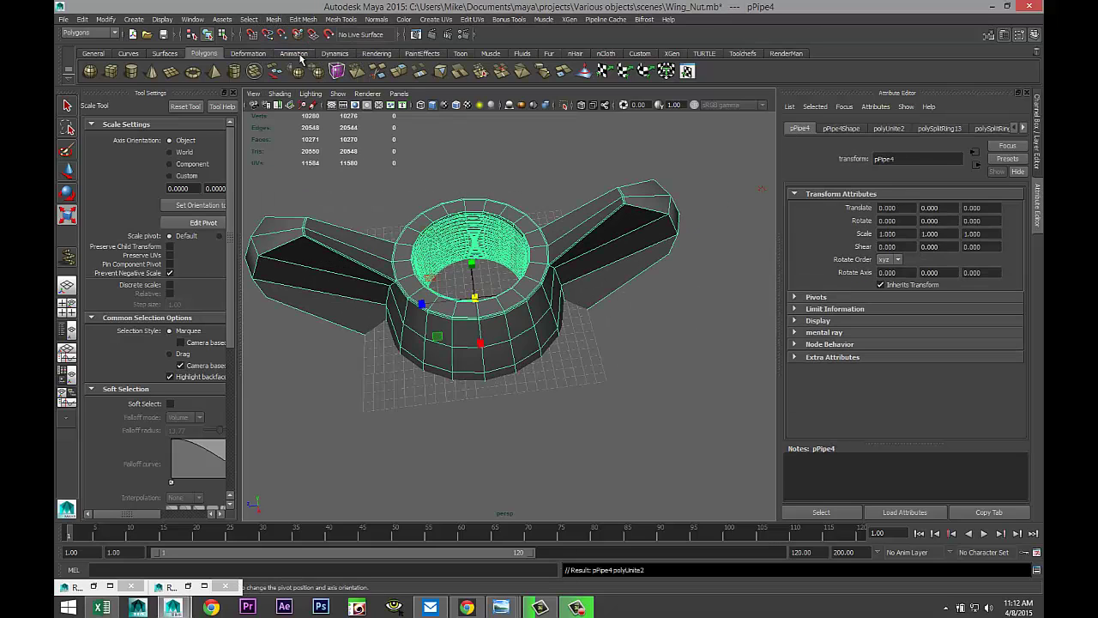
{"action": "key", "text": "3"}
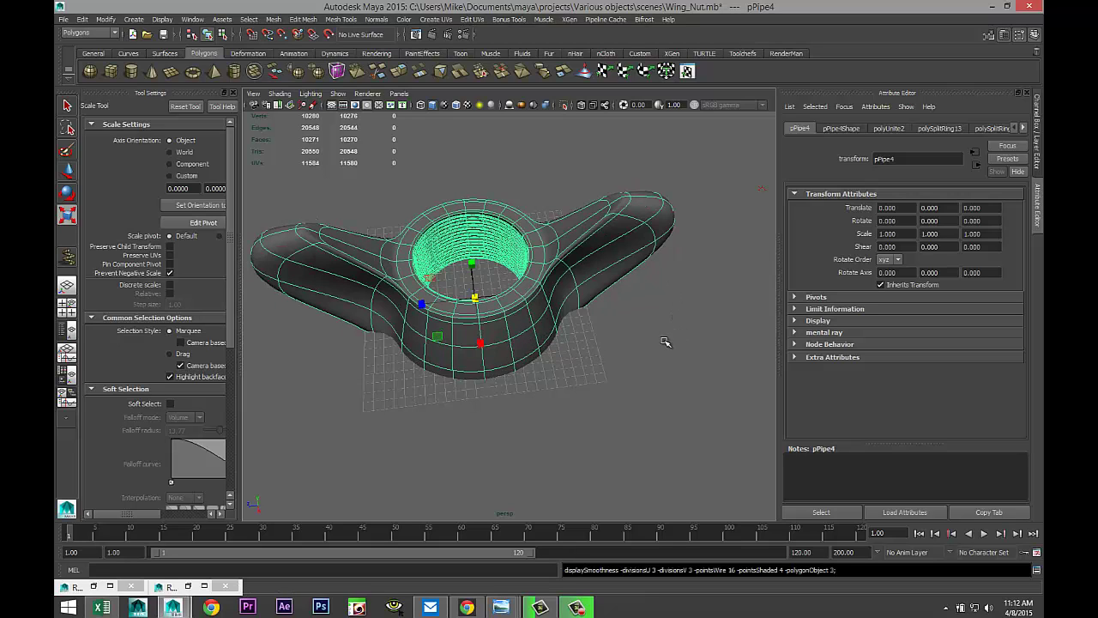
In the side view, raise the combined wing nut to about Y 5.123 so its base rests on the ground line.
{"action": "left_click", "coordinate": [66, 307]}
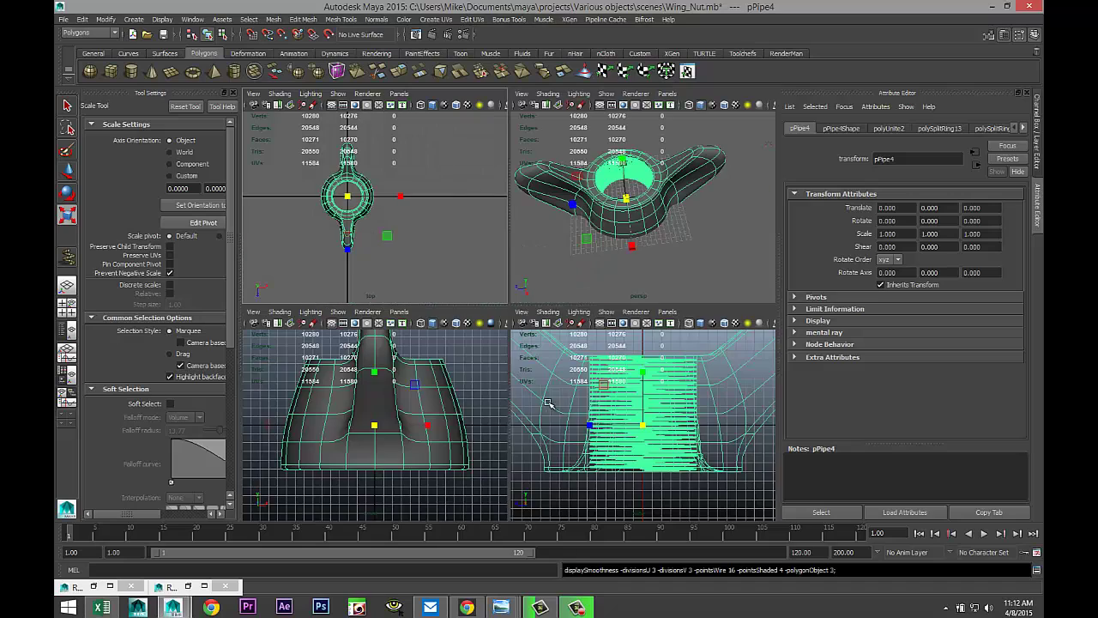
{"action": "key", "text": "space"}
{"action": "scroll", "coordinate": [576, 412], "scroll_direction": "down", "scroll_amount": 5}
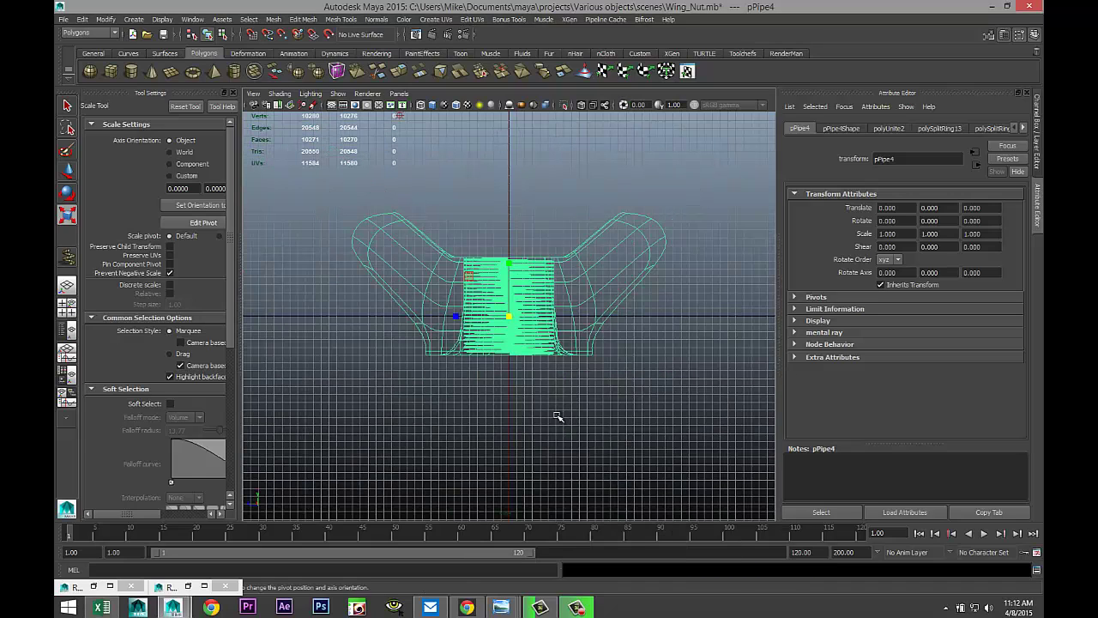
{"action": "key", "text": "w"}
{"action": "left_click_drag", "start_coordinate": [509, 258], "coordinate": [508, 225]}
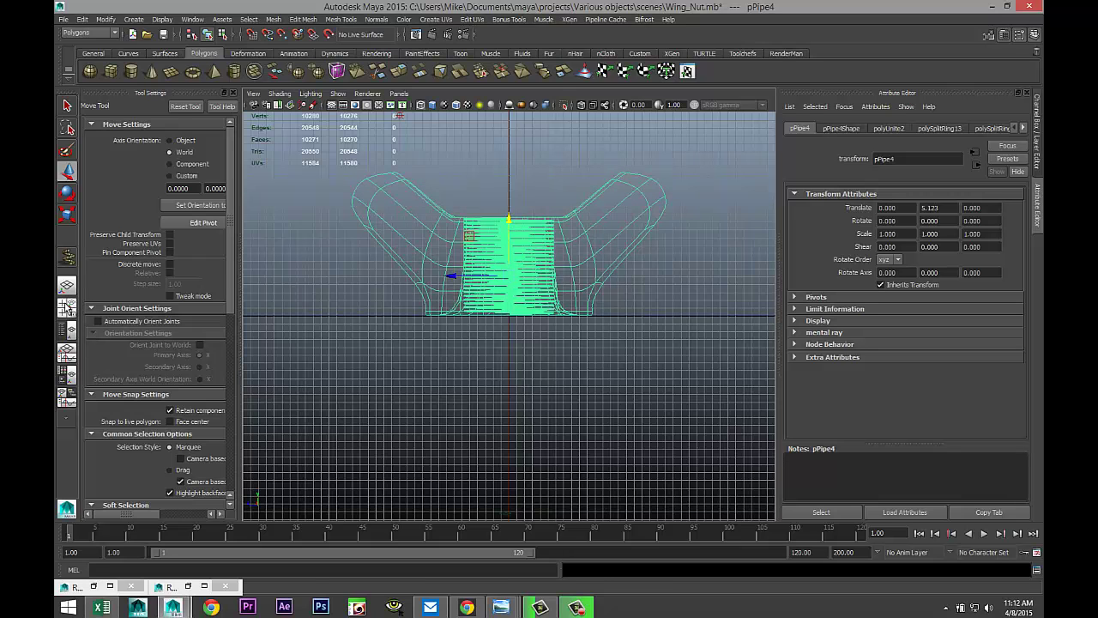
{"action": "left_click", "coordinate": [66, 307]}
{"action": "key", "text": "space"}
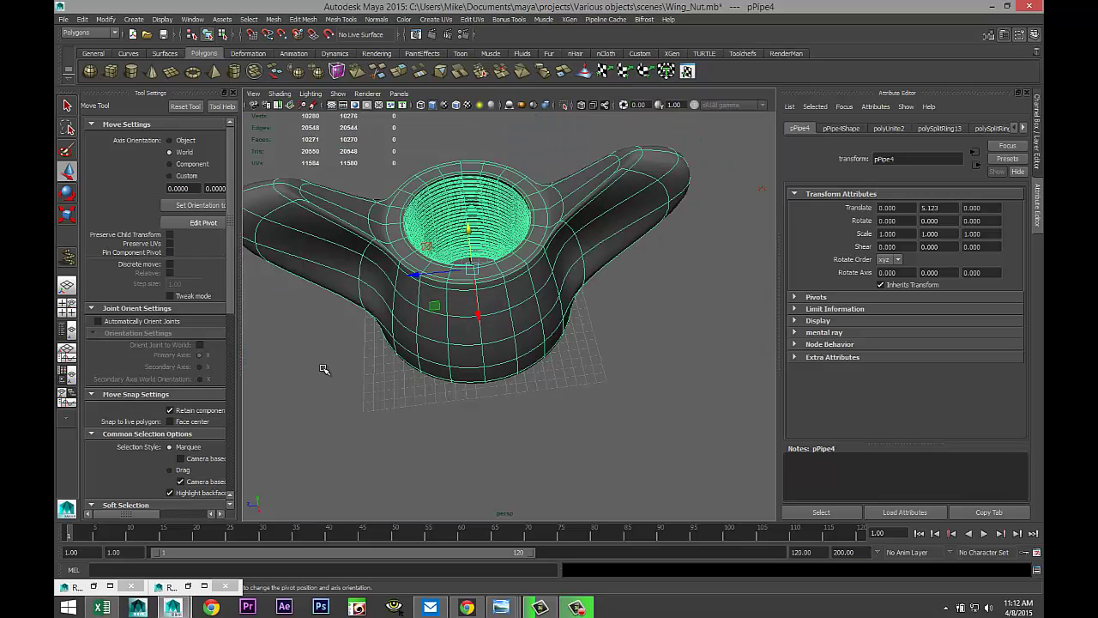
Hide the tool settings and examine the smoothed wing nut and its thread from several angles and distances.
{"action": "left_click_drag", "start_coordinate": [325, 368], "coordinate": [368, 361], "text": "alt"}
{"action": "left_click", "coordinate": [235, 92]}
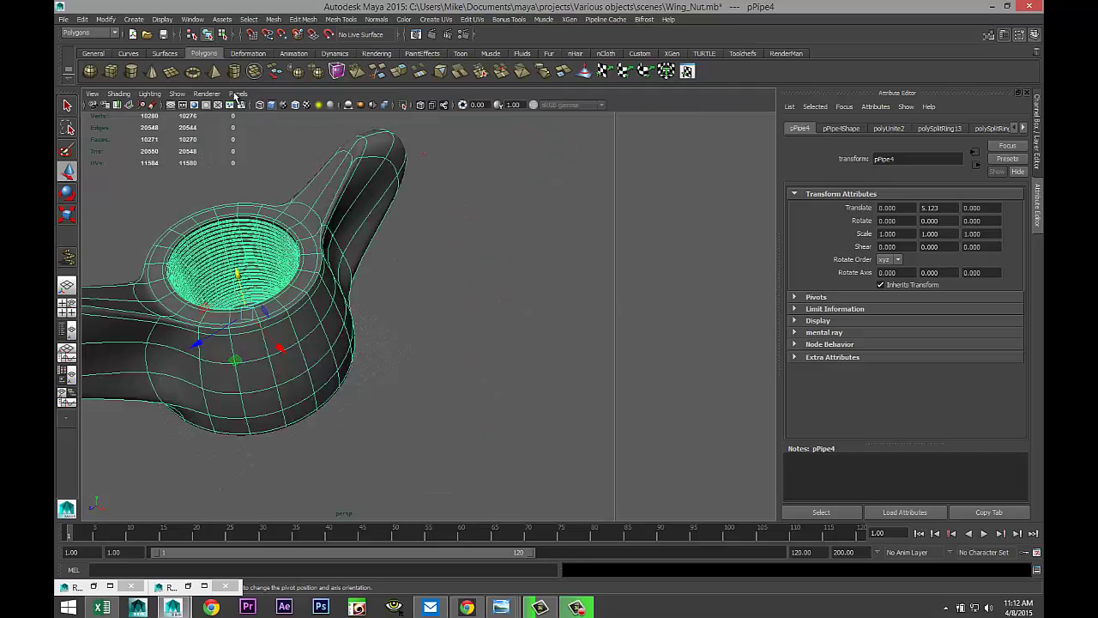
{"action": "scroll", "coordinate": [366, 390], "scroll_direction": "down", "scroll_amount": 3}
{"action": "left_click_drag", "start_coordinate": [351, 393], "coordinate": [456, 437], "text": "alt"}
{"action": "scroll", "coordinate": [465, 436], "scroll_direction": "up", "scroll_amount": 4}
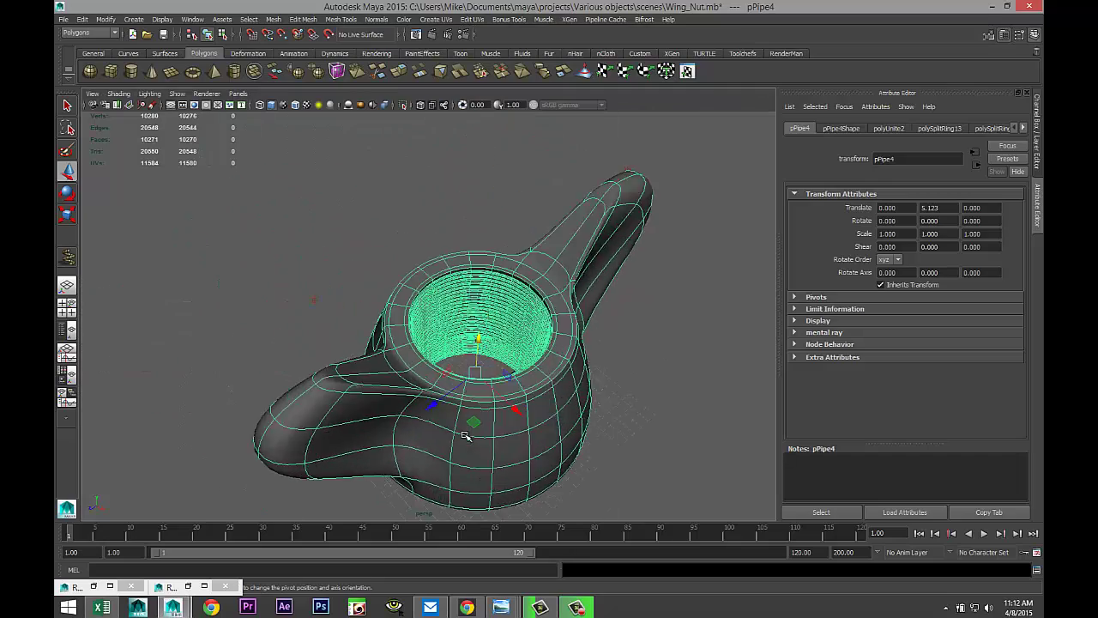
{"action": "mouse_move", "coordinate": [518, 457]}
{"action": "left_mouse_down", "text": "alt"}
{"action": "mouse_move", "coordinate": [513, 403]}
{"action": "mouse_move", "coordinate": [515, 441]}
{"action": "left_mouse_up", "text": "alt"}
{"action": "middle_click_drag", "start_coordinate": [517, 446], "coordinate": [442, 312], "text": "alt"}
{"action": "left_click_drag", "start_coordinate": [441, 314], "coordinate": [485, 353], "text": "alt"}
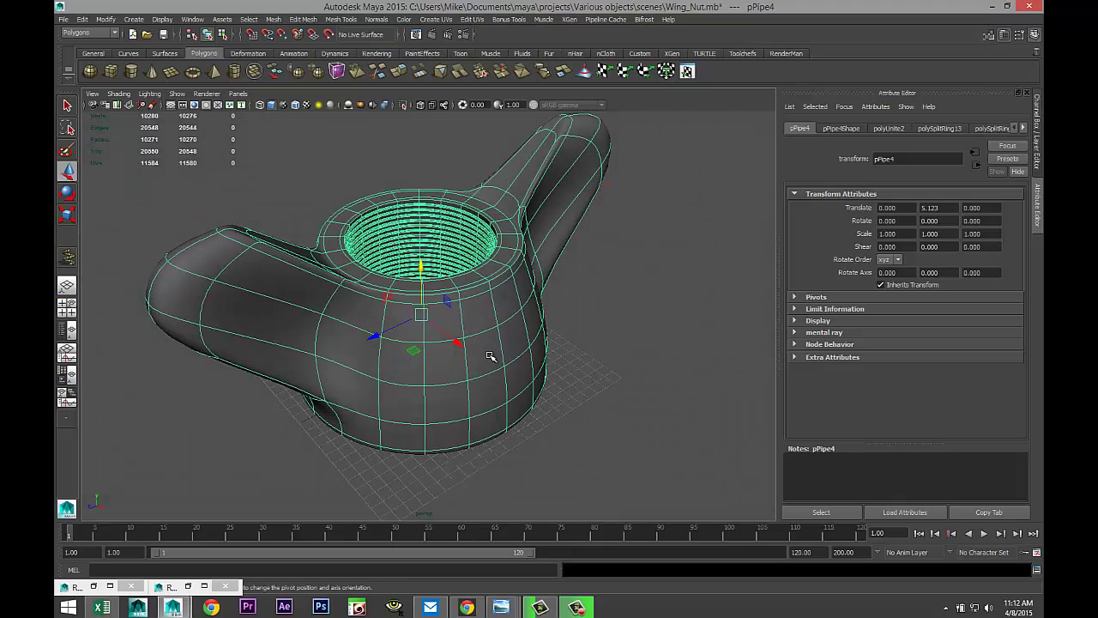
{"action": "middle_click_drag", "start_coordinate": [490, 355], "coordinate": [458, 381], "text": "alt"}
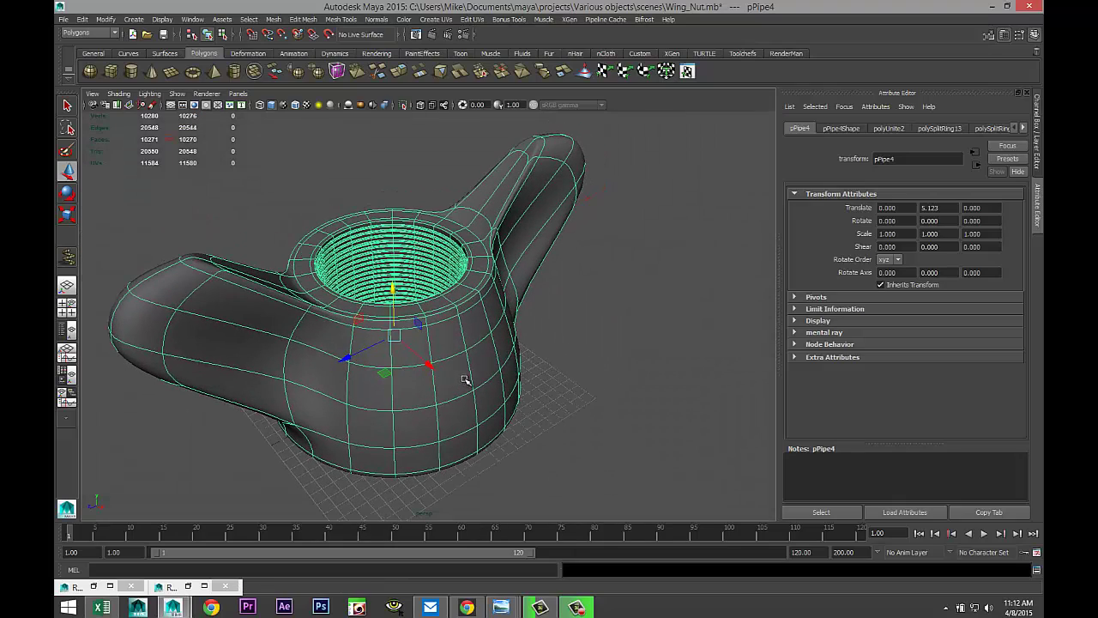
{"action": "scroll", "coordinate": [464, 380], "scroll_direction": "down", "scroll_amount": 12}
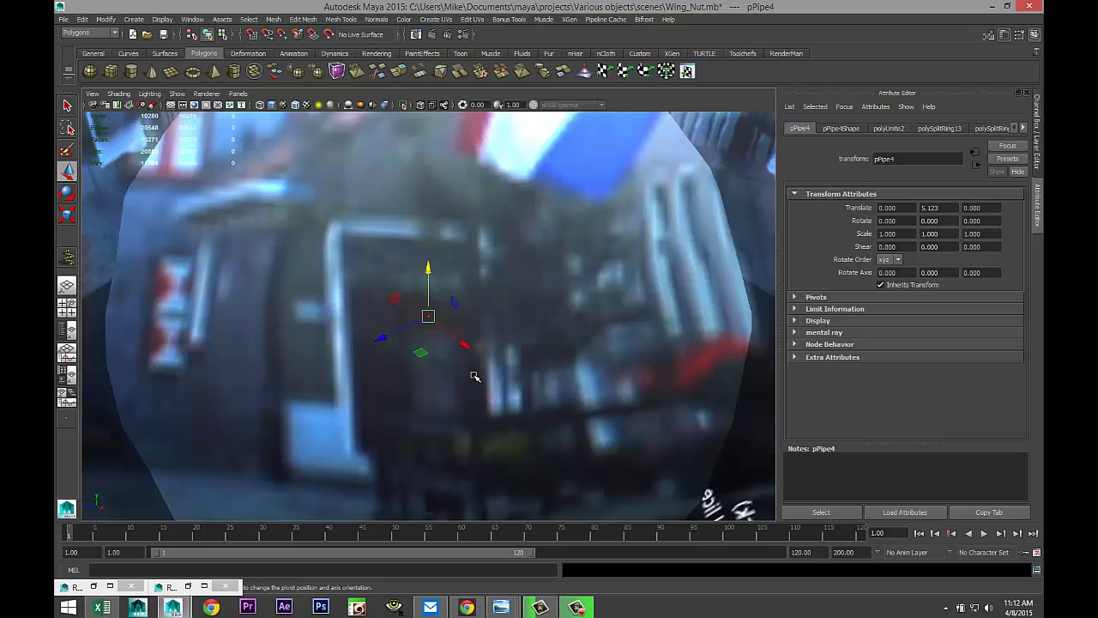
{"action": "scroll", "coordinate": [474, 377], "scroll_direction": "up", "scroll_amount": 12}
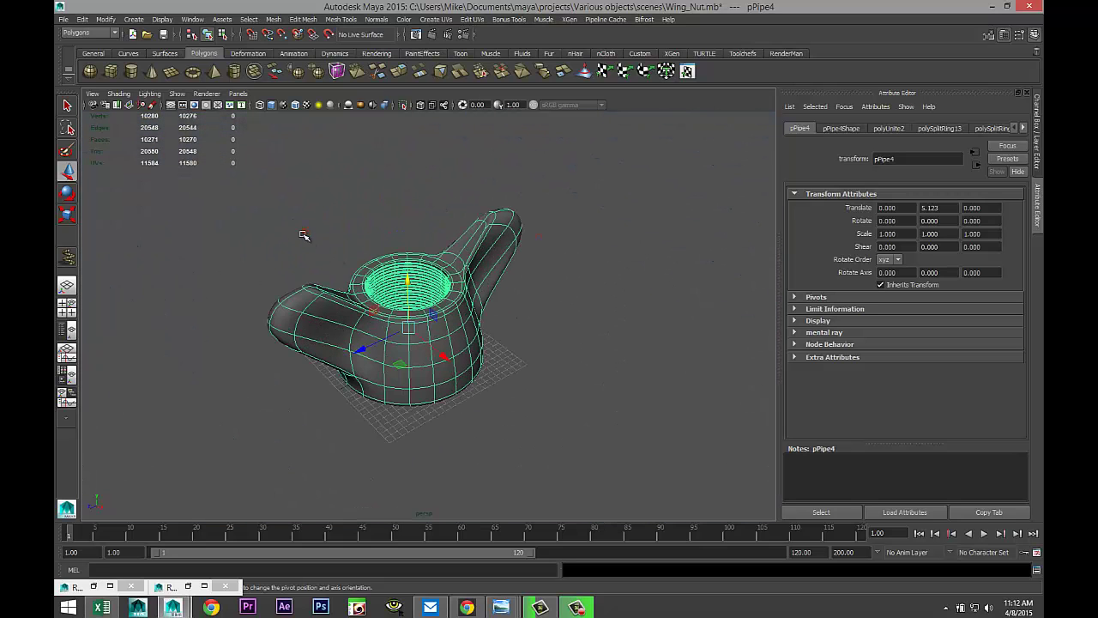
Show the 1920 x 1080 resolution gate and frame the whole wing nut inside it for rendering.
{"action": "left_click_drag", "start_coordinate": [565, 384], "coordinate": [588, 404], "text": "alt"}
{"action": "scroll", "coordinate": [566, 398], "scroll_direction": "up", "scroll_amount": 4}
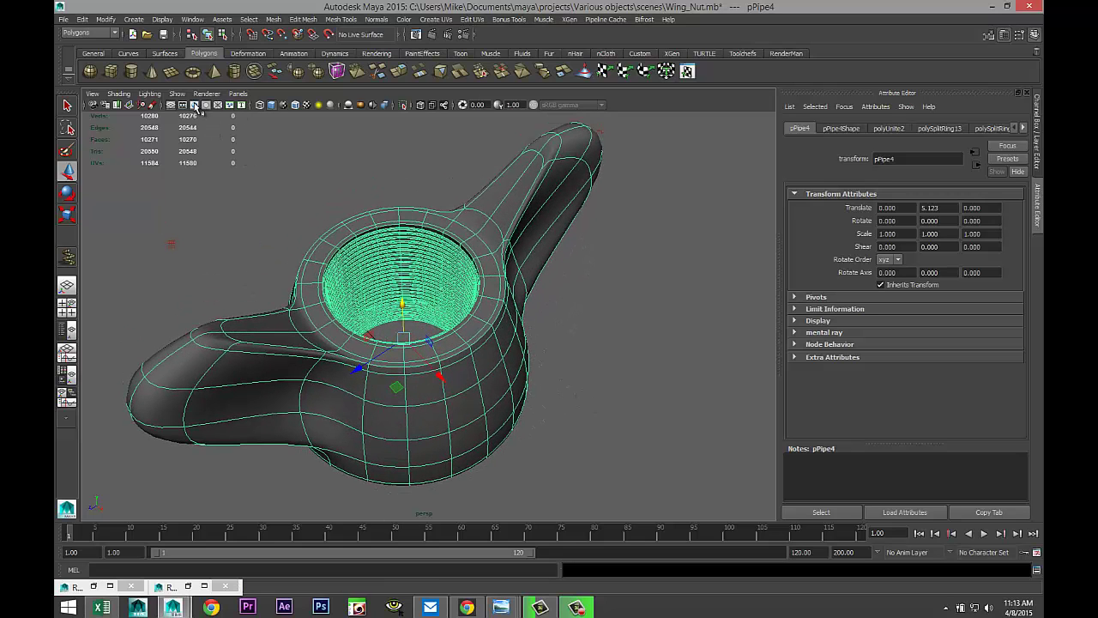
{"action": "left_click", "coordinate": [196, 105]}
{"action": "scroll", "coordinate": [391, 253], "scroll_direction": "down", "scroll_amount": 2}
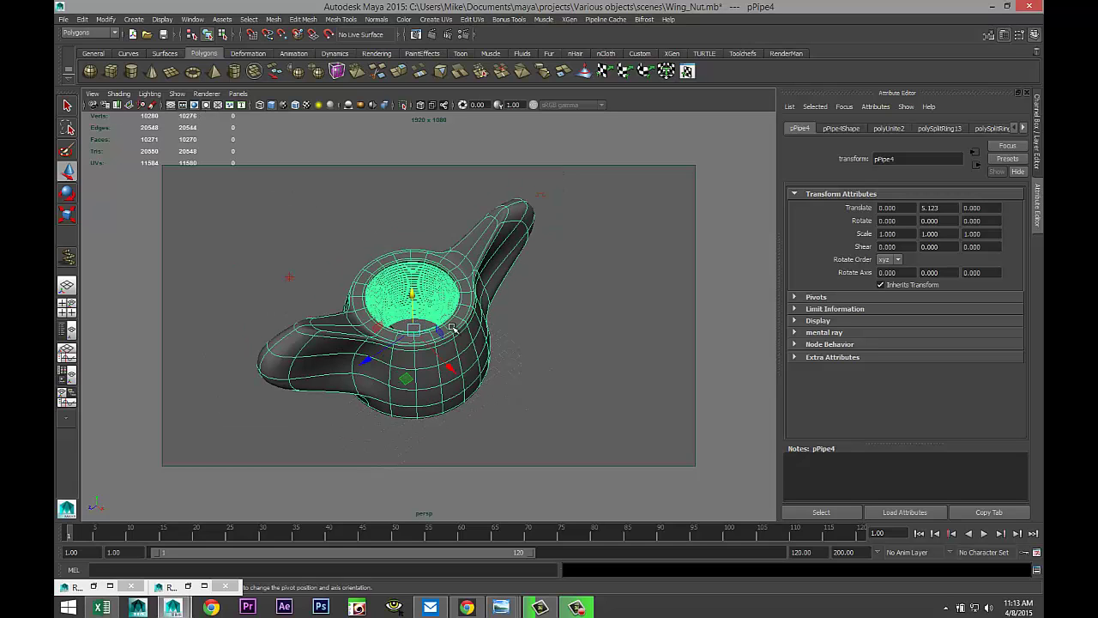
{"action": "left_click_drag", "start_coordinate": [452, 327], "coordinate": [459, 322], "text": "alt"}
{"action": "middle_click_drag", "start_coordinate": [459, 323], "coordinate": [436, 297], "text": "alt"}
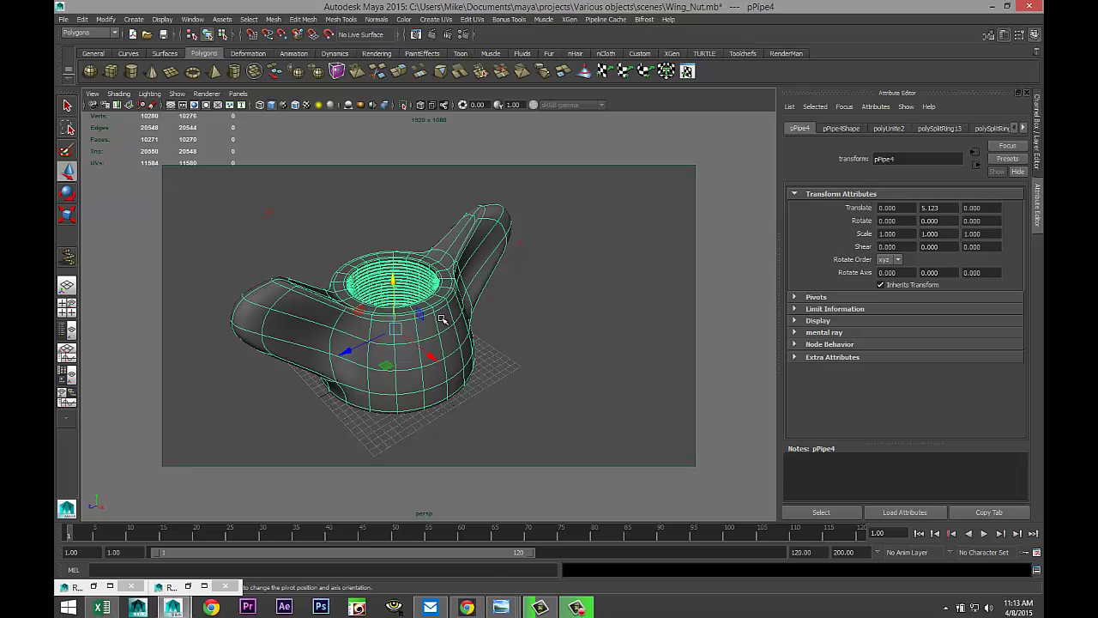
Assign a new mia_material_x to the wing nut, replace its settings with the Chrome preset, and render the perspective view.
{"action": "right_click_drag", "start_coordinate": [442, 319], "coordinate": [446, 559]}
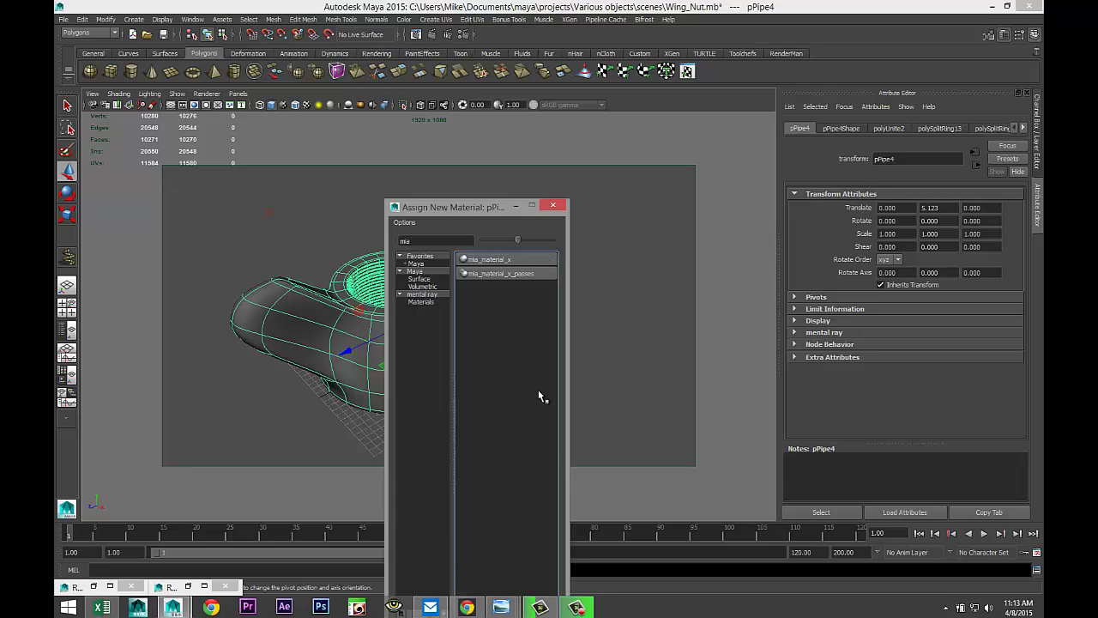
{"action": "left_click", "coordinate": [482, 259]}
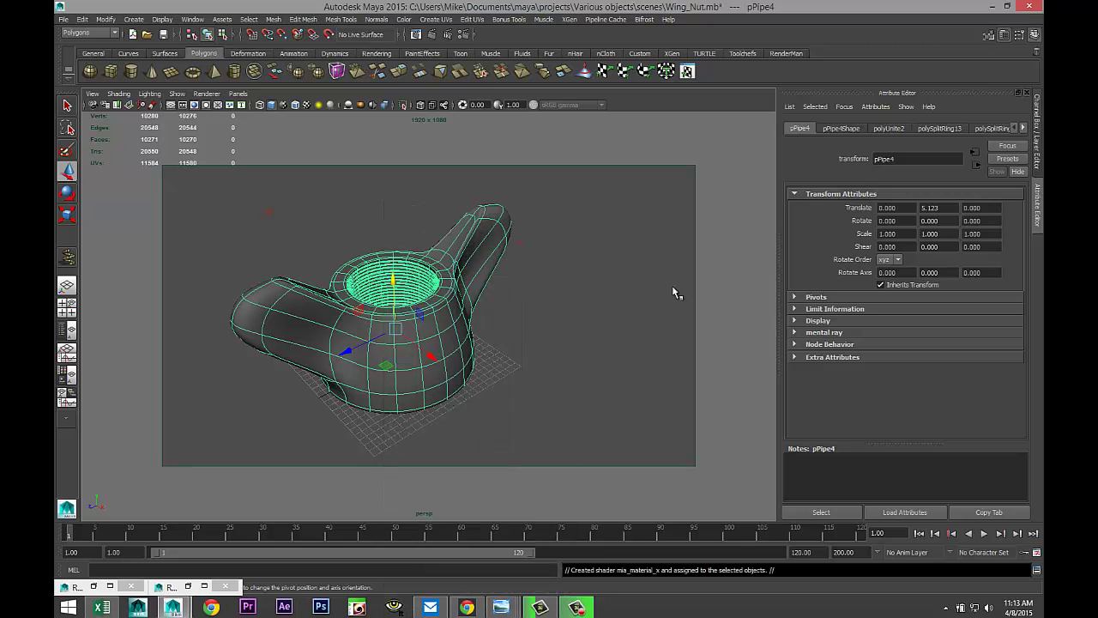
{"action": "left_click", "coordinate": [1006, 160]}
{"action": "mouse_move", "coordinate": [964, 192]}
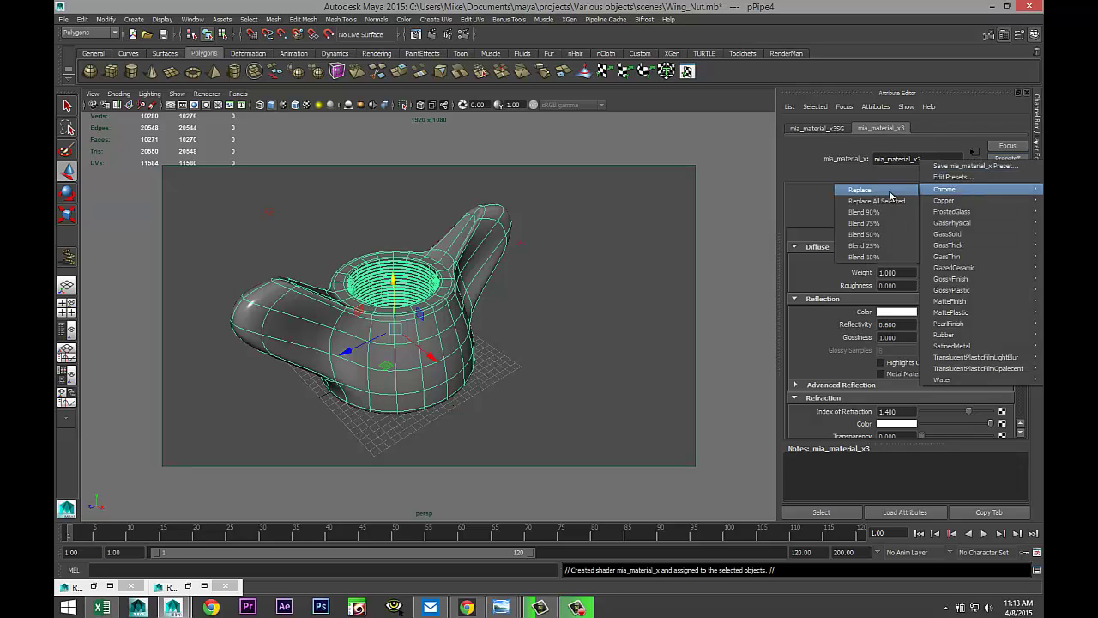
{"action": "left_click", "coordinate": [891, 197]}
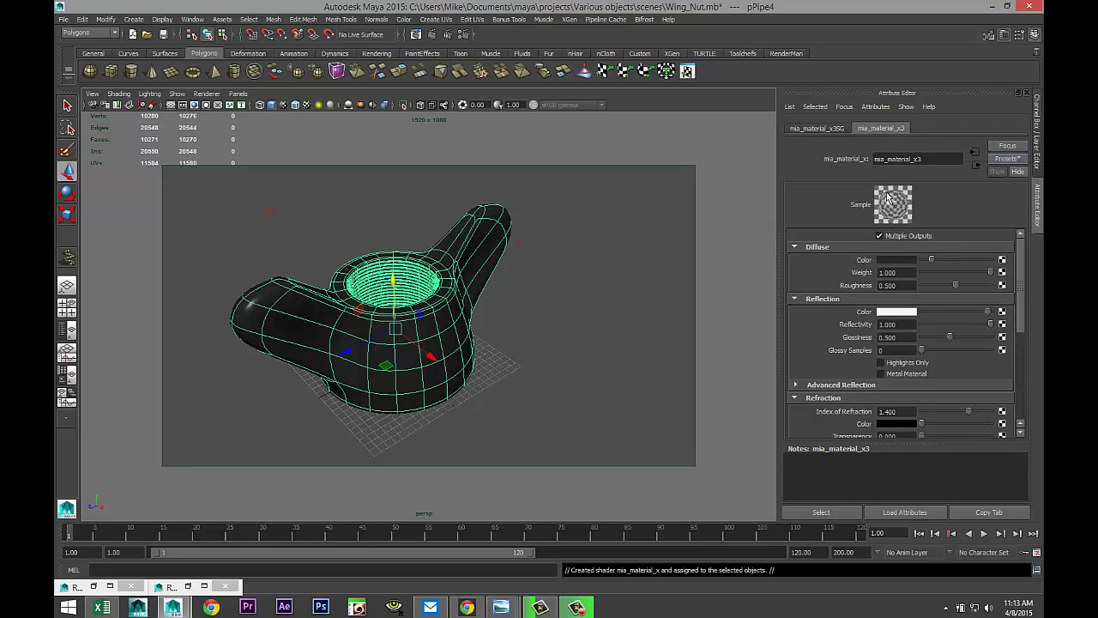
{"action": "left_click", "coordinate": [433, 36]}
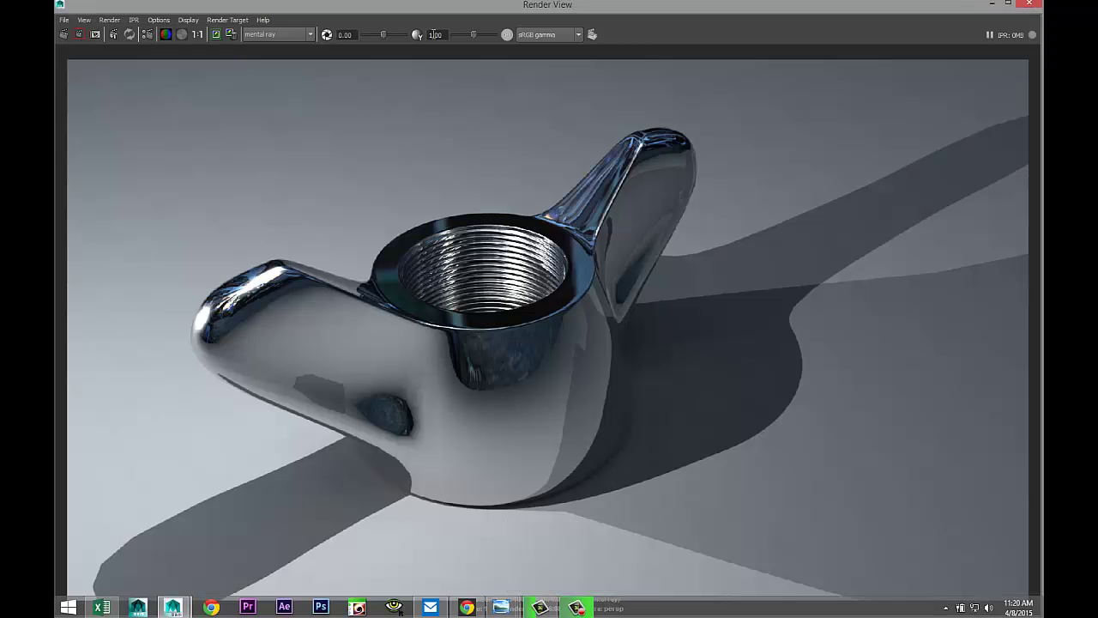